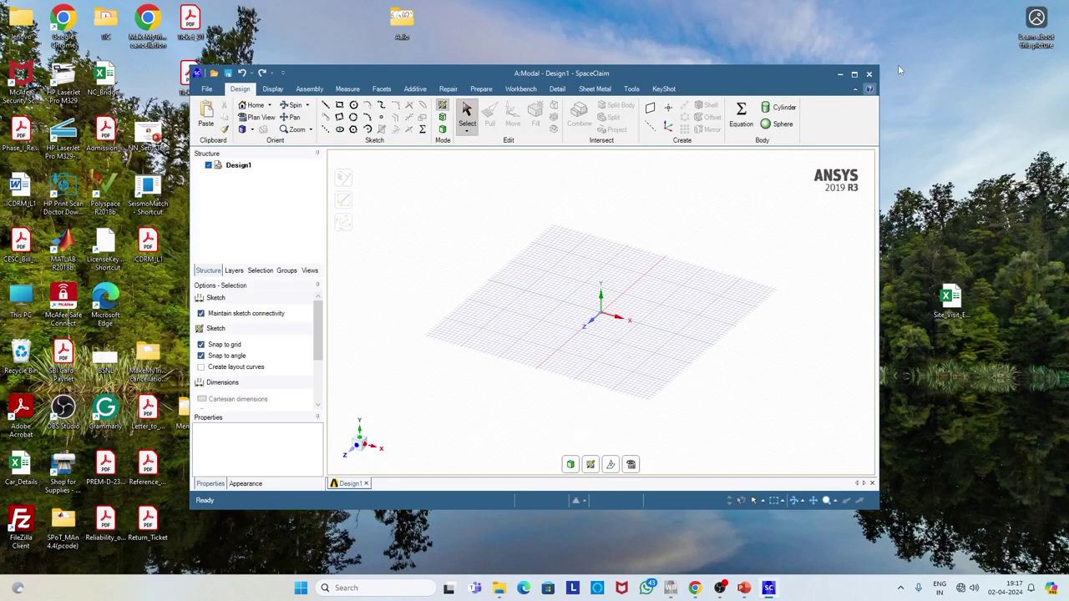
# - Draw a 1500 mm vertical line upward from the origin on the XY plane
pyautogui.click(853, 74)
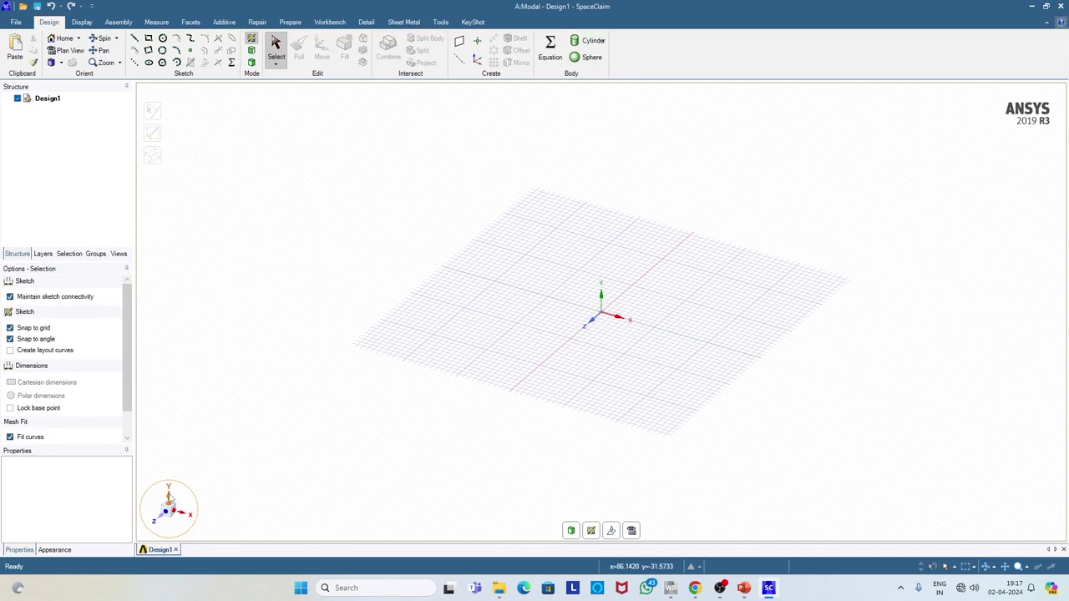
pyautogui.click(169, 499)
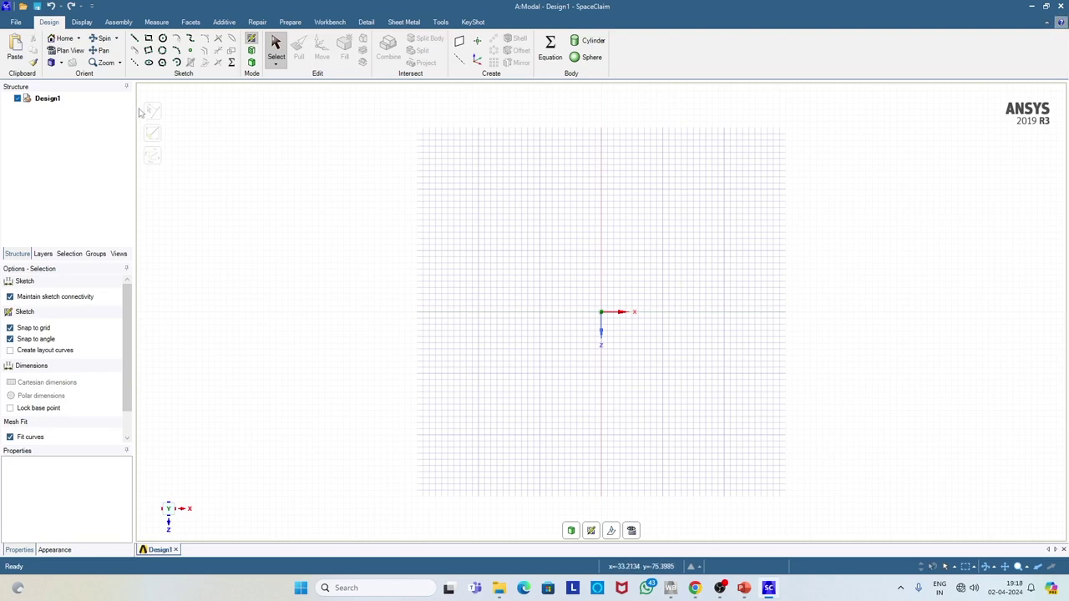
pyautogui.click(135, 42)
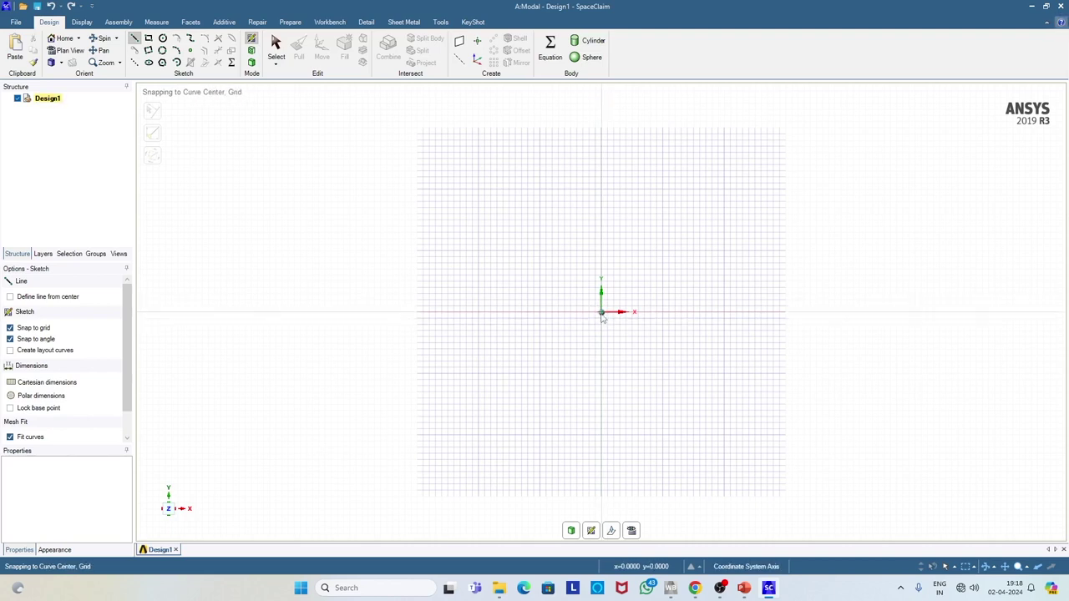
pyautogui.click(601, 313)
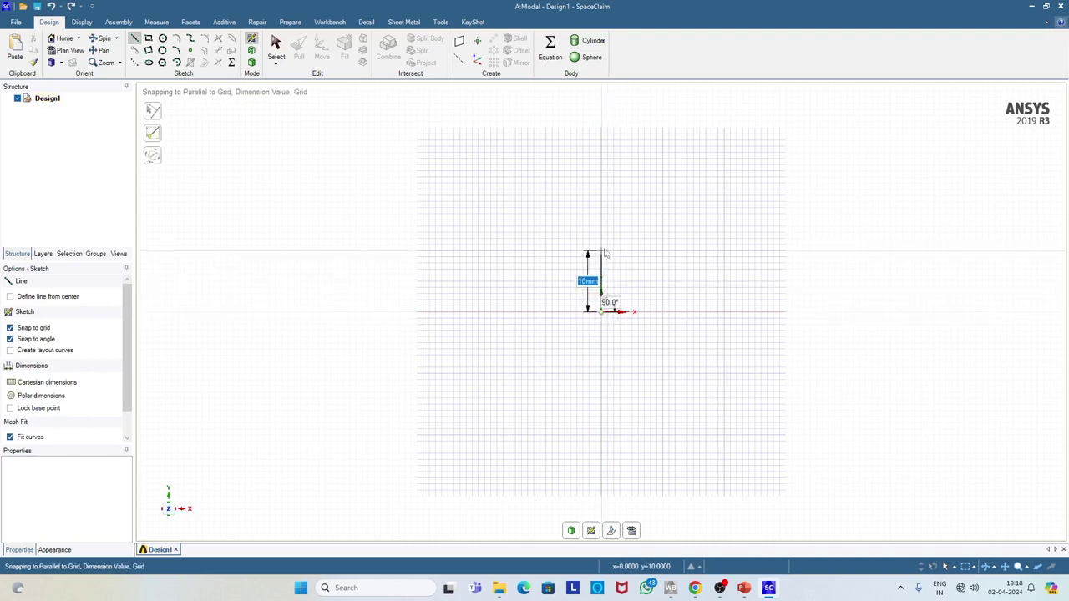
pyautogui.write('1500')
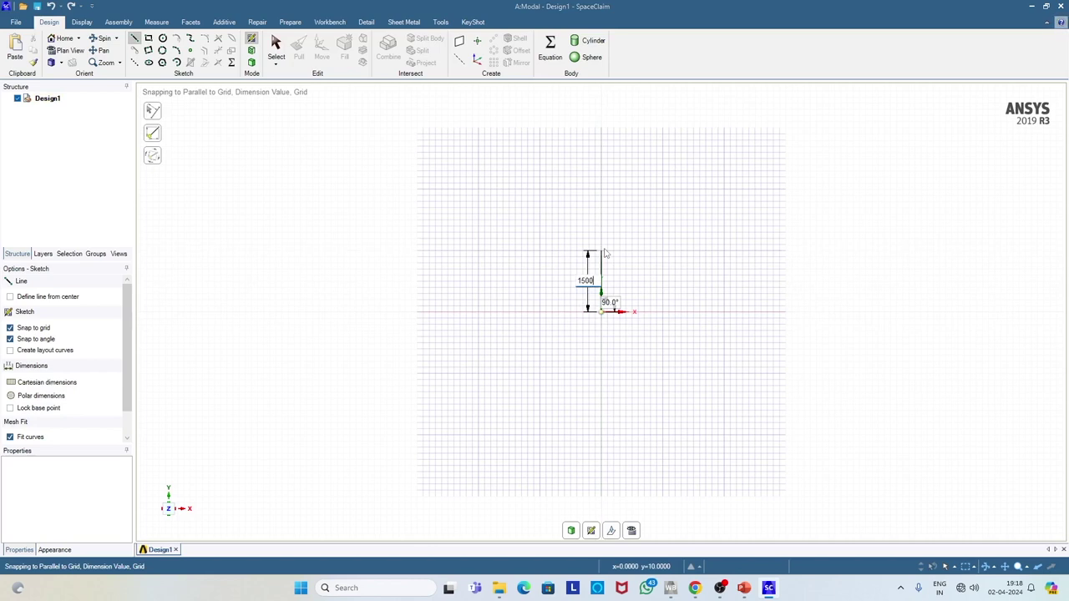
pyautogui.press('Return')
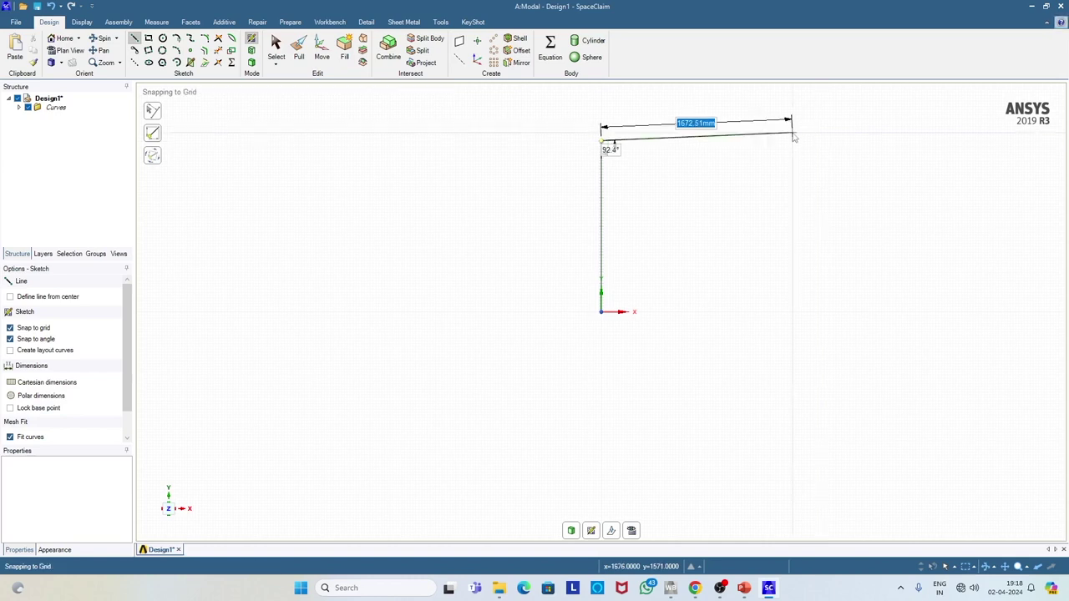
# - Continue from the upper end of the vertical line with four collinear horizontal lines of 4000, 3500, 3500 and 3500 mm along X
pyautogui.write('44mm')
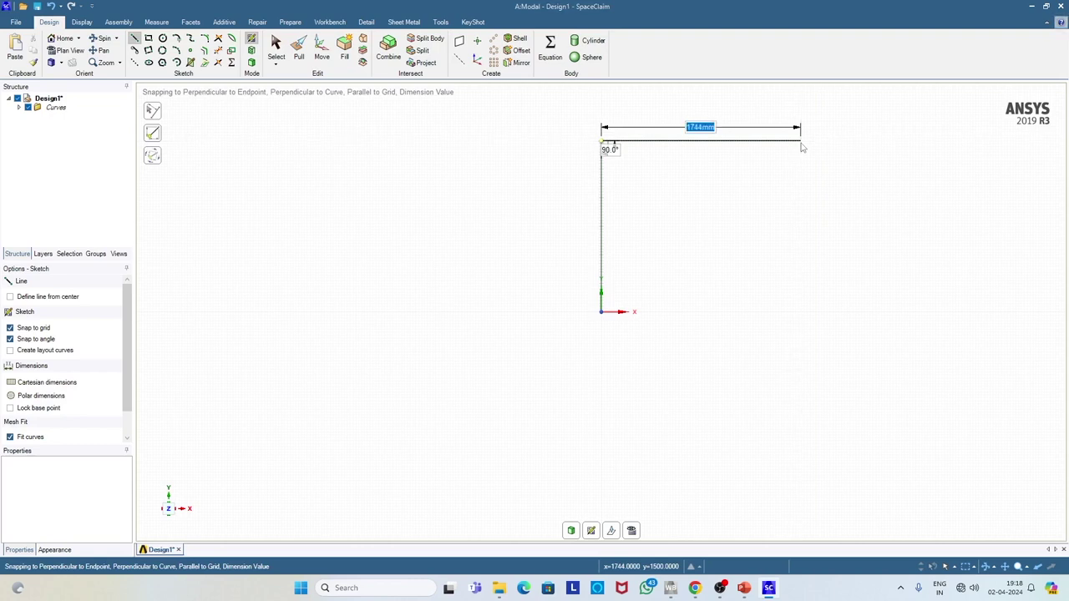
pyautogui.press('Return')
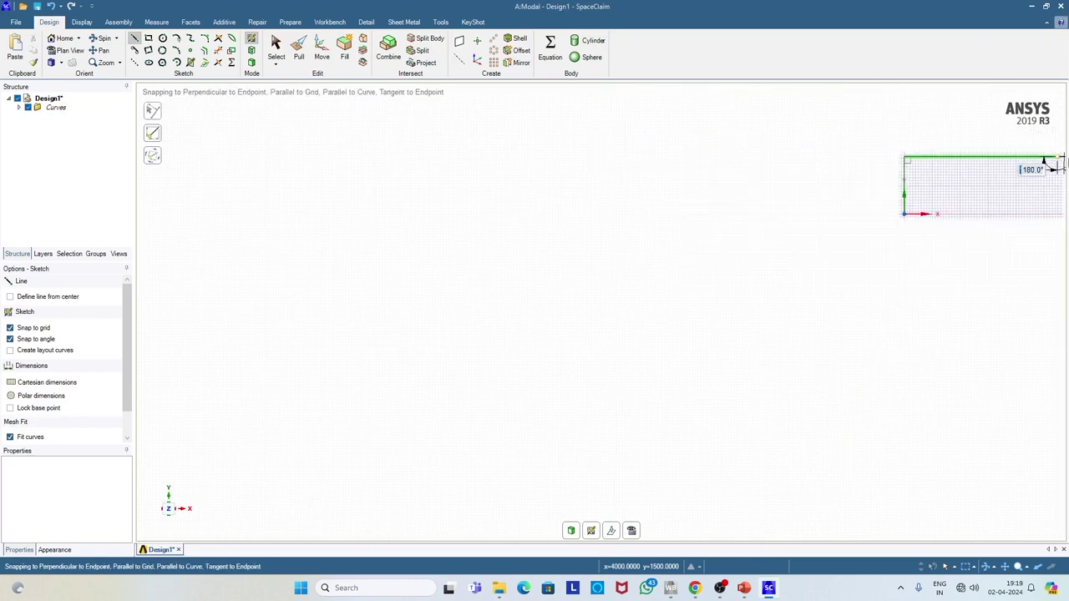
pyautogui.write('1500')
pyautogui.press('Return')
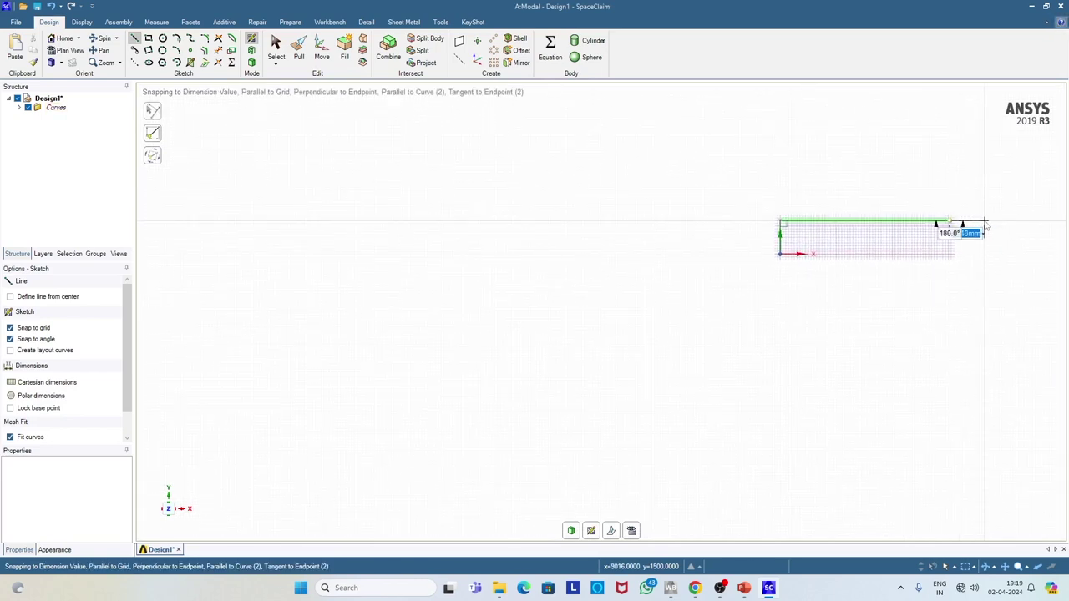
pyautogui.write('3500')
pyautogui.press('Return')
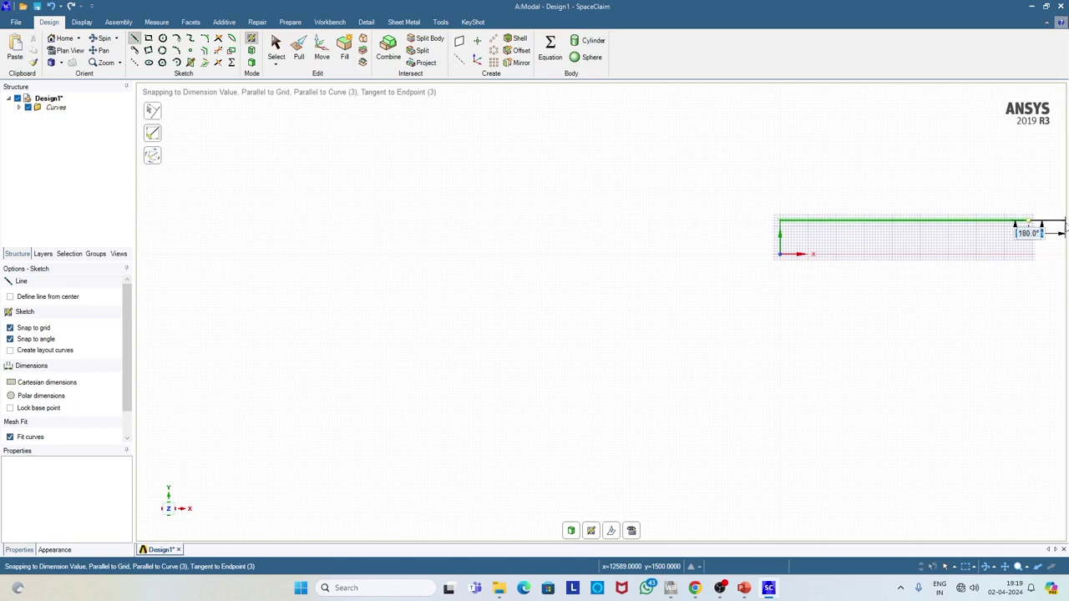
pyautogui.write('3500')
pyautogui.press('Return')
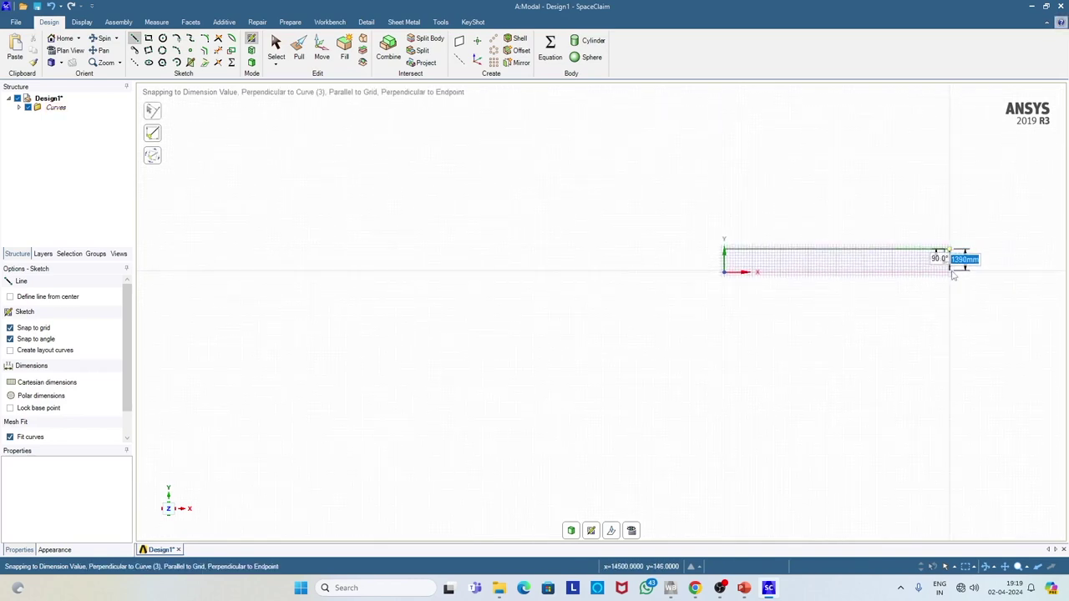
# - Draw a 1500 mm vertical line downward from the far end of the horizontal chain and end the line chain
pyautogui.write('1500')
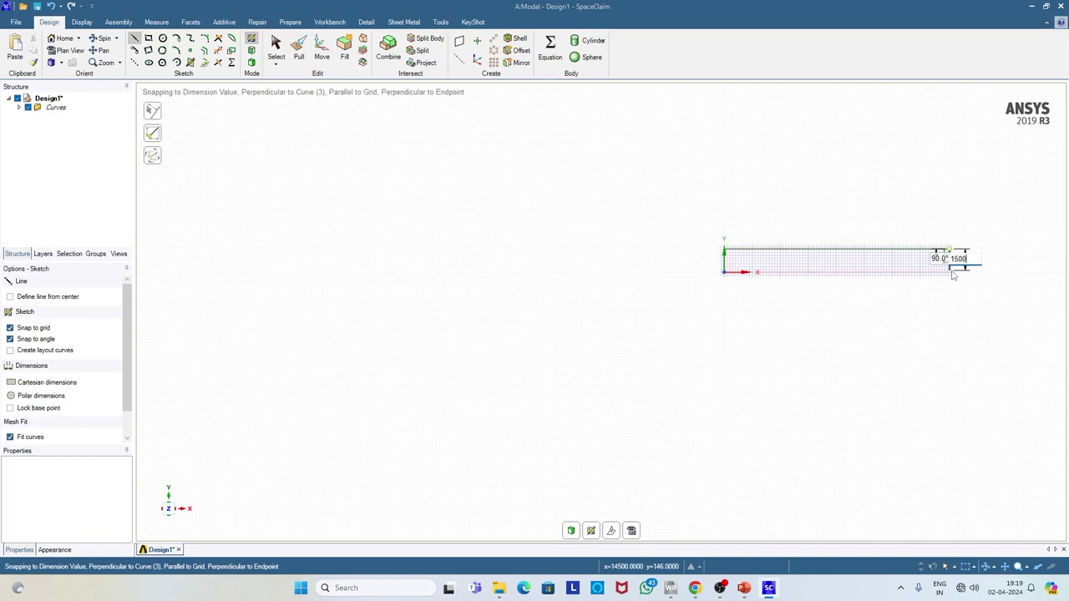
pyautogui.press('Return')
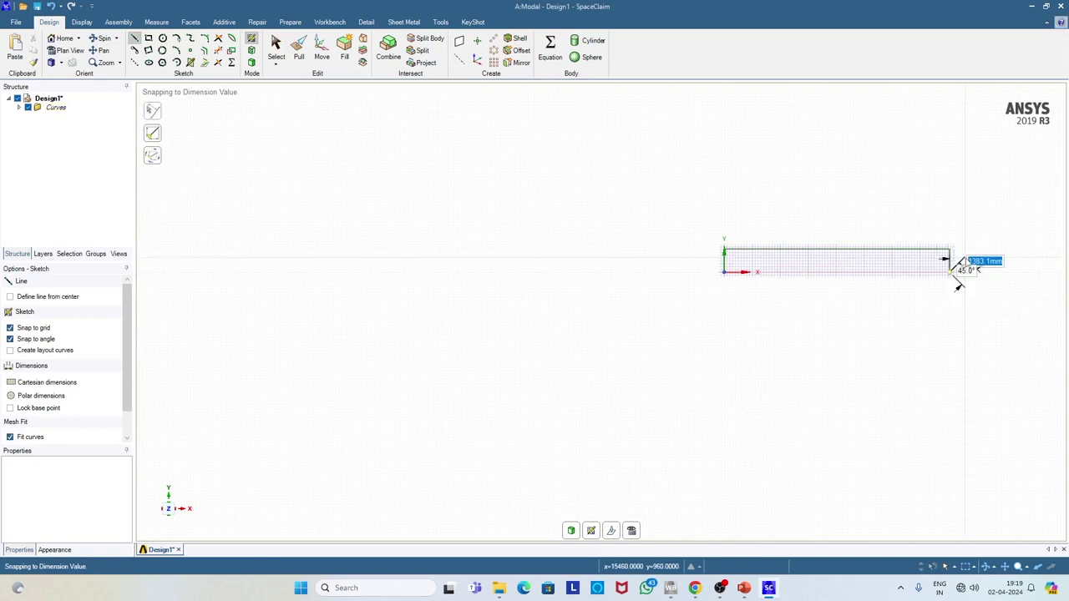
pyautogui.press('Escape')
# - Draw a 1500 mm vertical line downward from the first intermediate joint, 4000 mm from the origin along X
pyautogui.scroll(-2, 860, 259)
pyautogui.scroll(5, 844, 258)
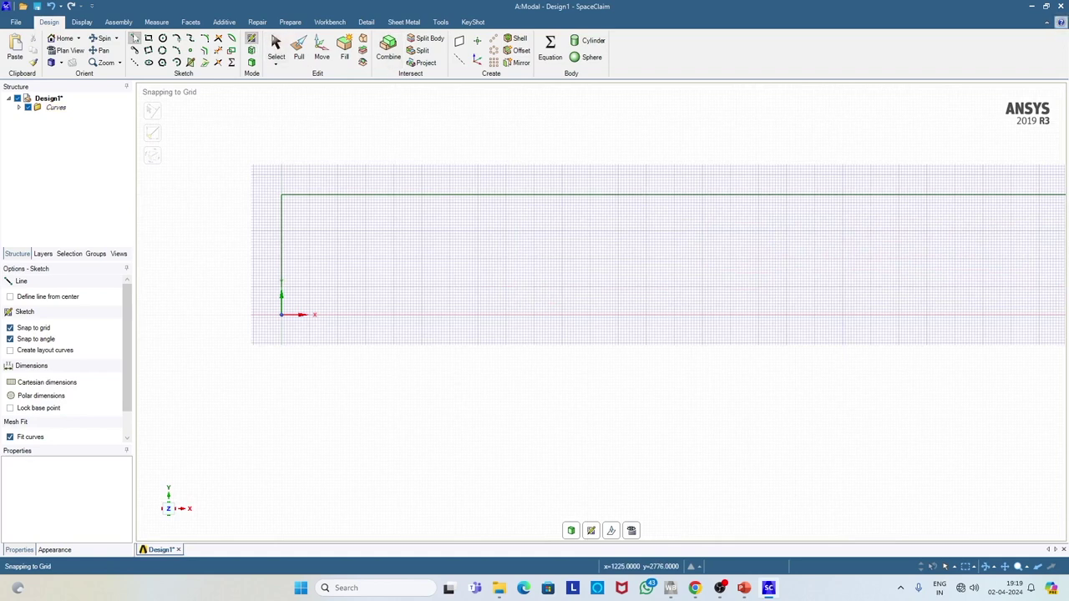
pyautogui.click(602, 195)
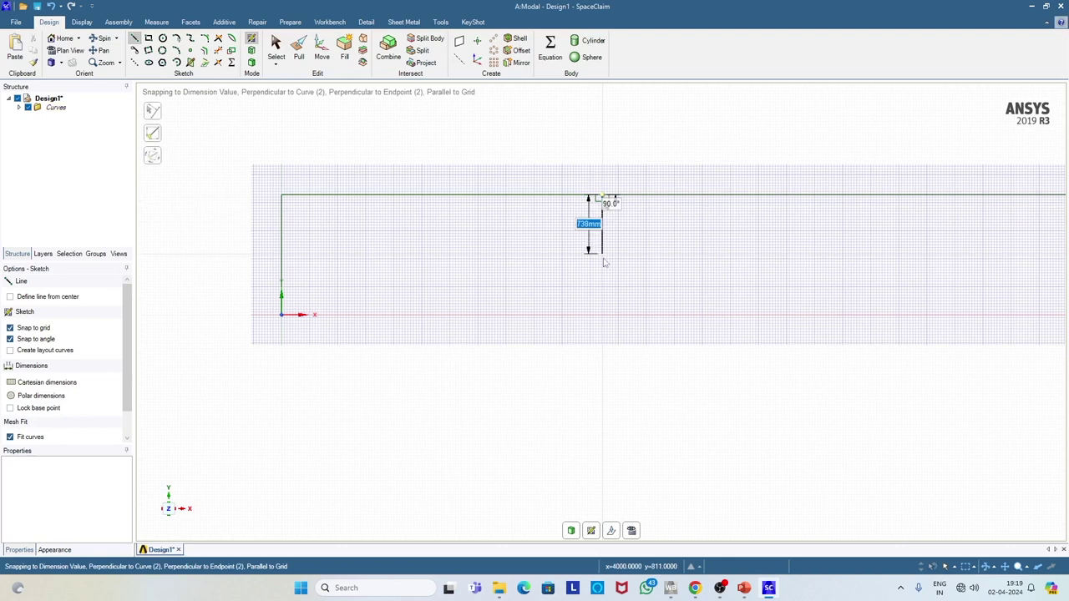
pyautogui.write('1500')
pyautogui.press('Return')
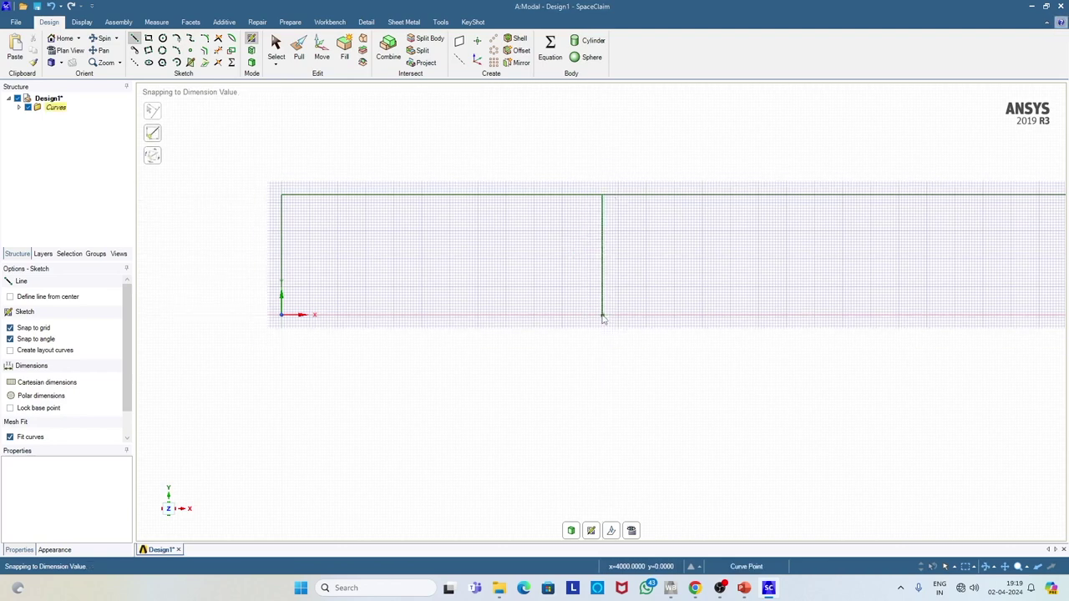
pyautogui.press('Escape')
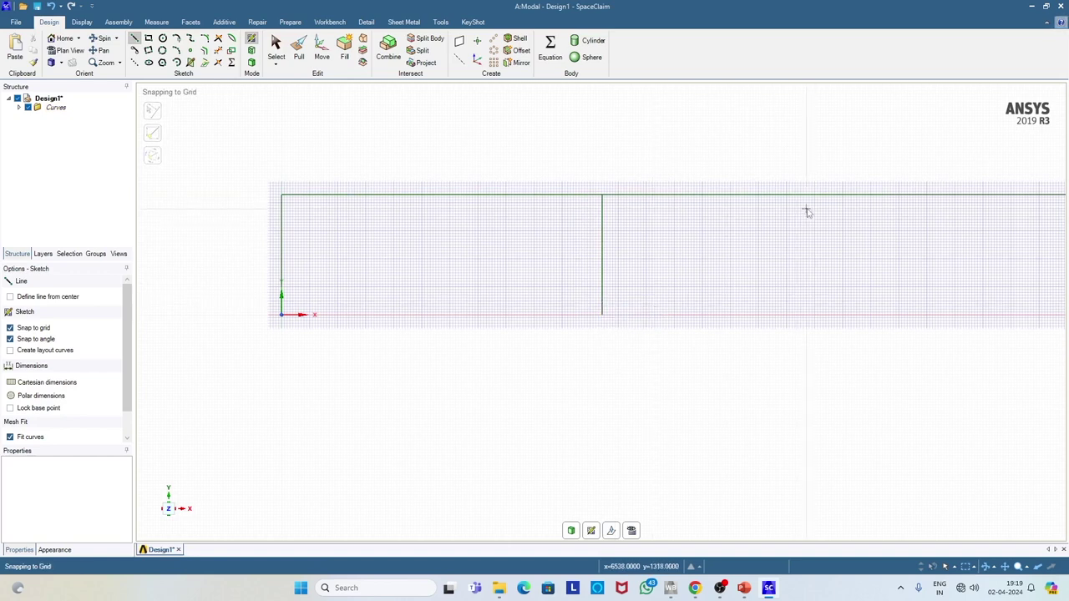
# - Draw a 1500 mm vertical line downward from the second intermediate joint of the horizontal chain
pyautogui.click(883, 197)
pyautogui.write('1500')
pyautogui.press('Return')
# - Draw a 1500 mm vertical line downward from the third intermediate joint, 11000 mm from the origin along X
pyautogui.scroll(-3, 885, 317)
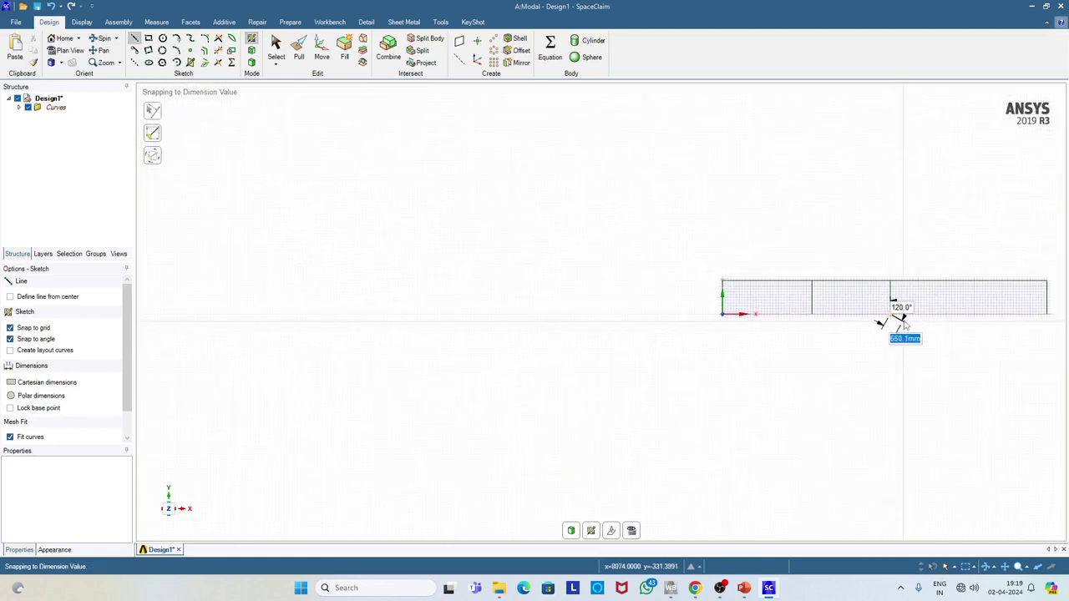
pyautogui.scroll(-2, 965, 283)
pyautogui.scroll(4, 966, 285)
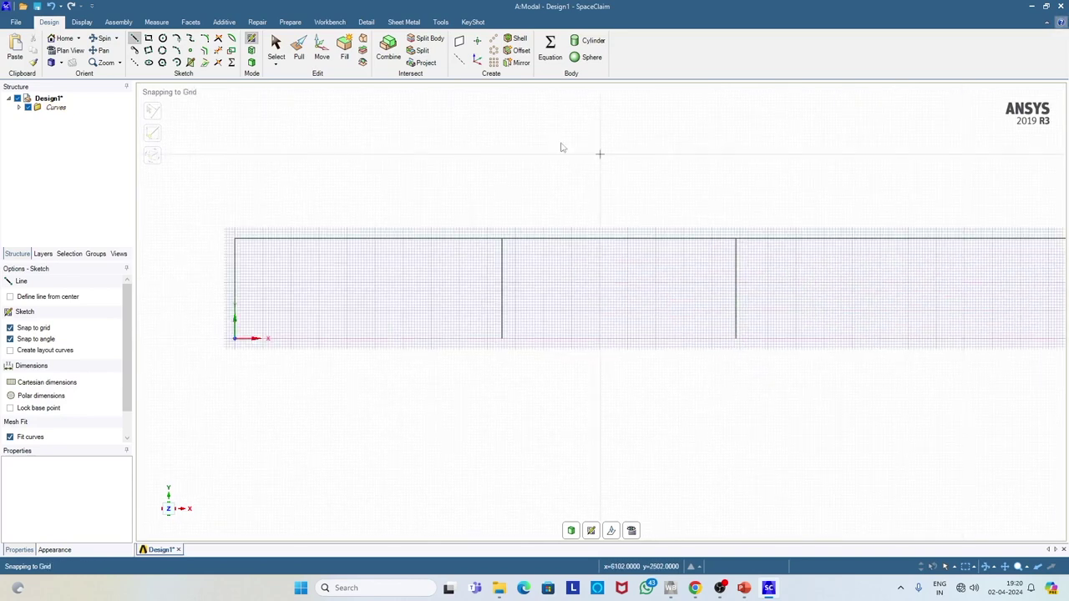
pyautogui.click(970, 240)
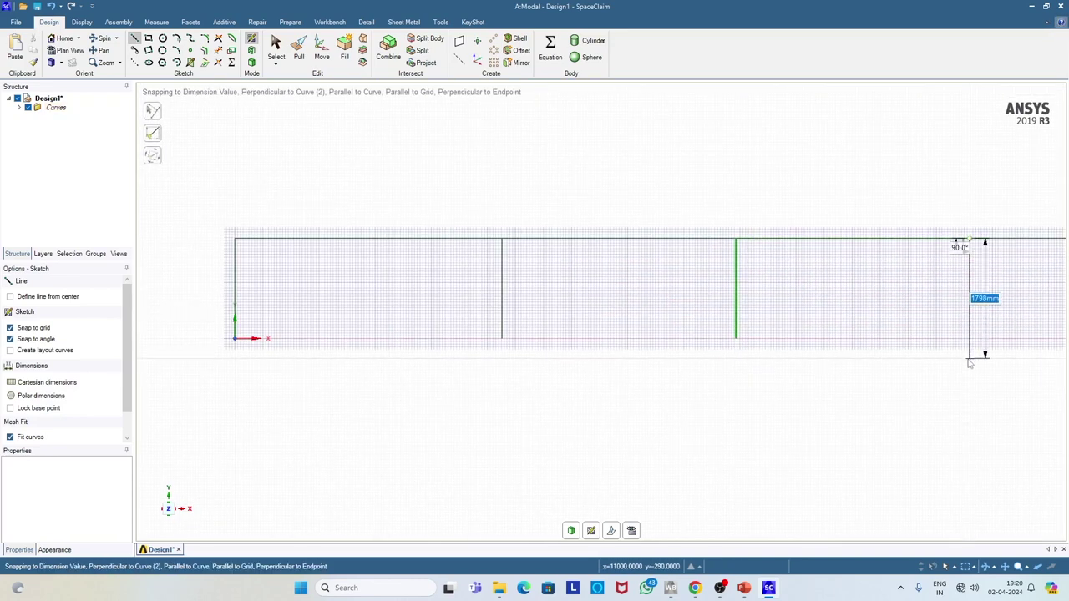
pyautogui.write('1500')
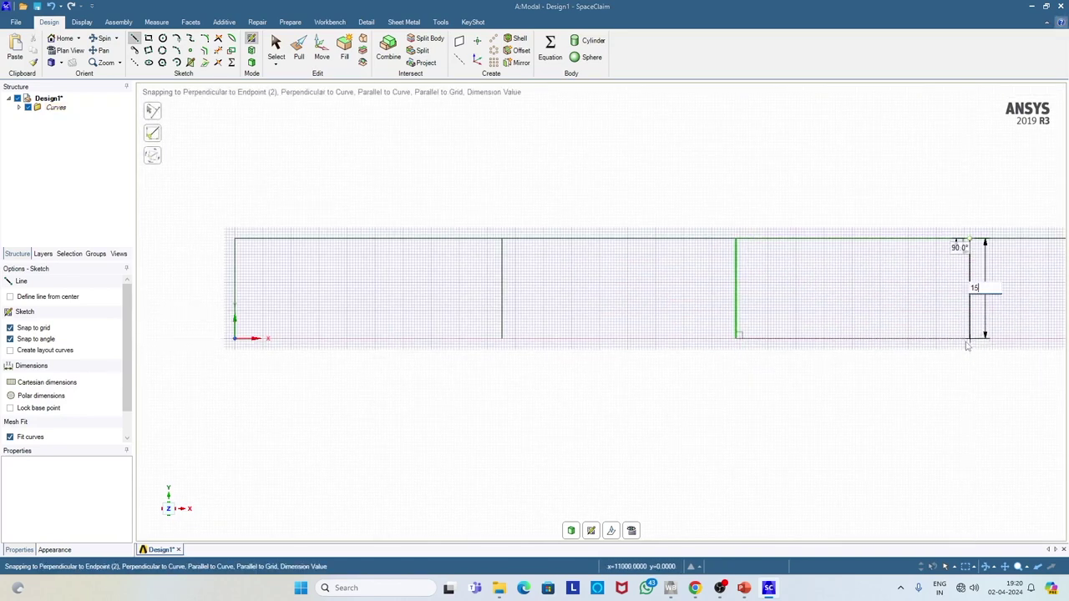
pyautogui.press('Return')
# - End the line sketch, switch to 3D mode and show the whole frame in a trimetric or isometric view
pyautogui.scroll(2, 971, 344)
pyautogui.scroll(-5, 970, 343)
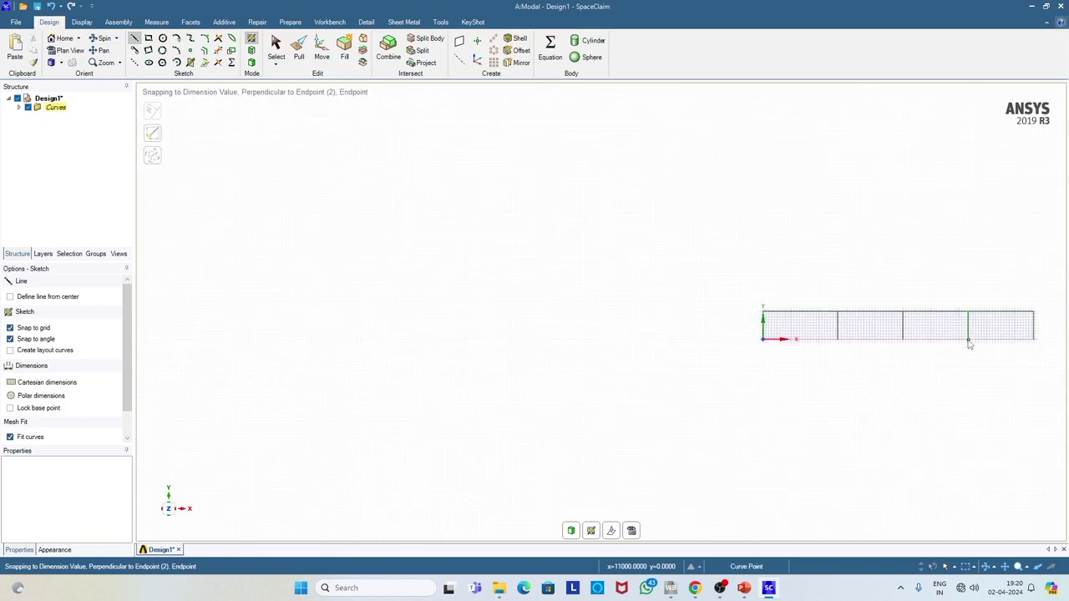
pyautogui.scroll(-2, 938, 317)
pyautogui.scroll(4, 938, 317)
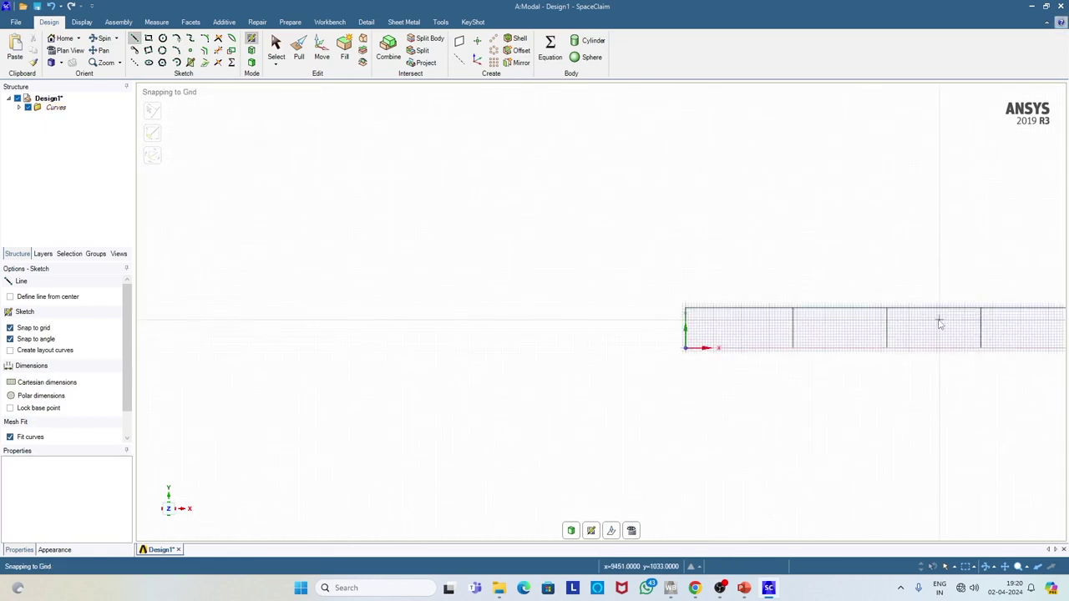
pyautogui.click(251, 63)
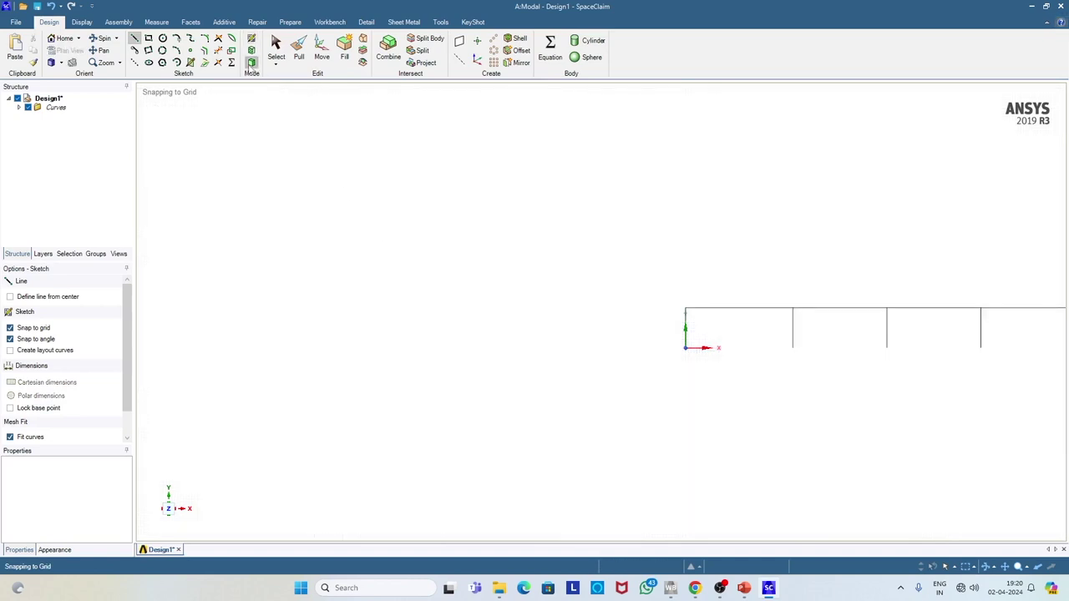
pyautogui.click(53, 64)
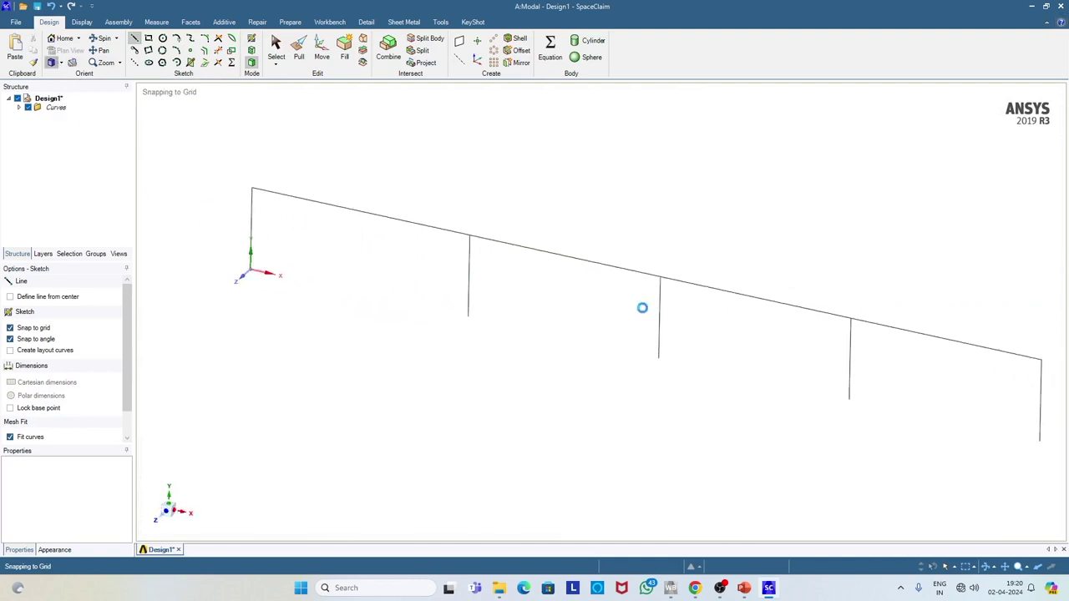
pyautogui.scroll(-2, 636, 361)
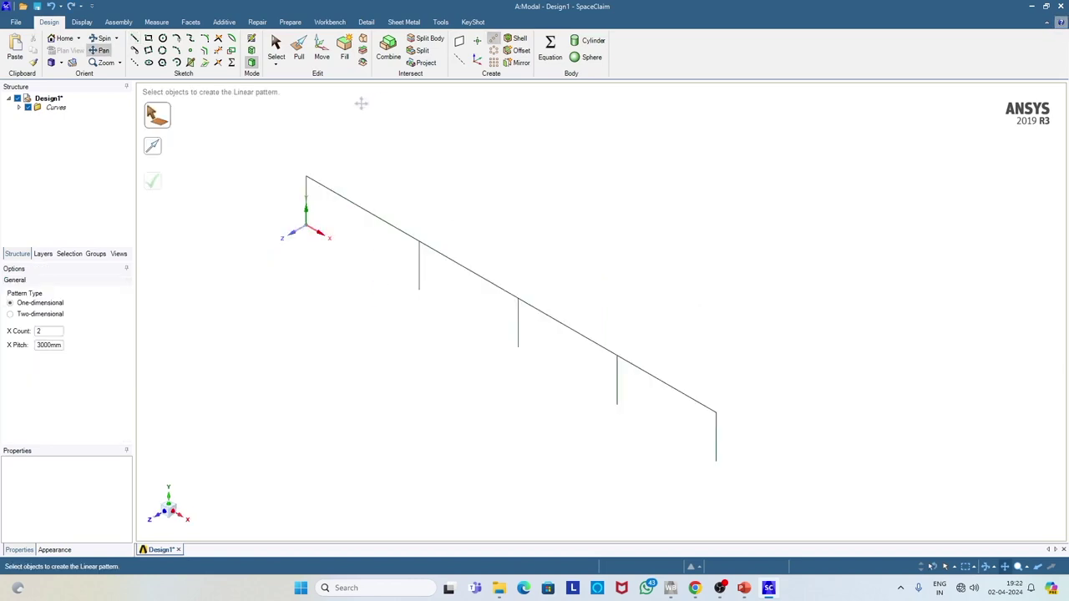
# - Insert a Rectangle beam profile from the new profile library into the design
pyautogui.click(290, 23)
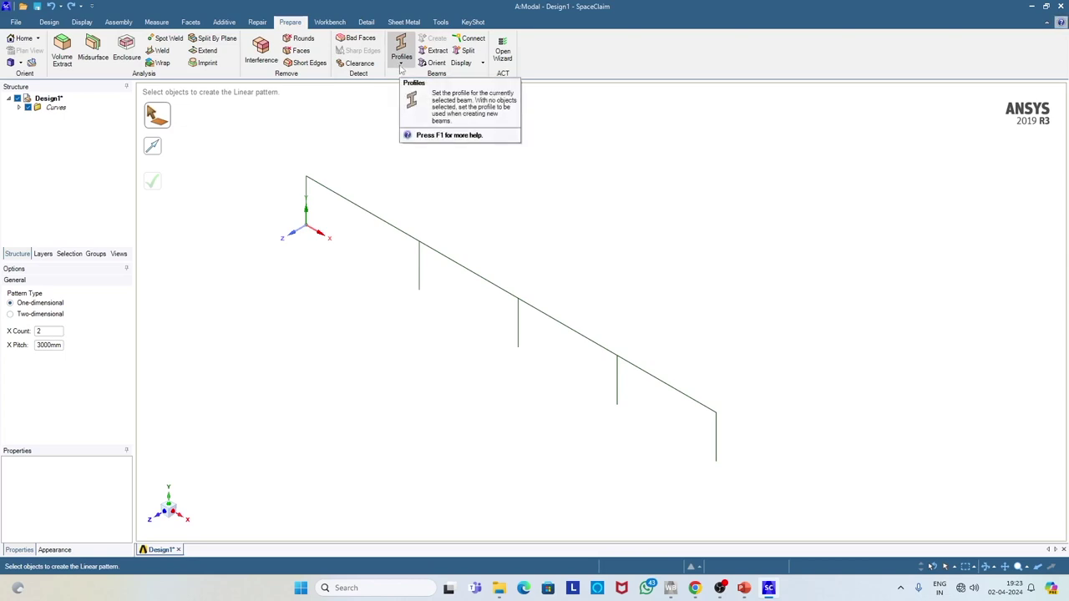
pyautogui.click(401, 65)
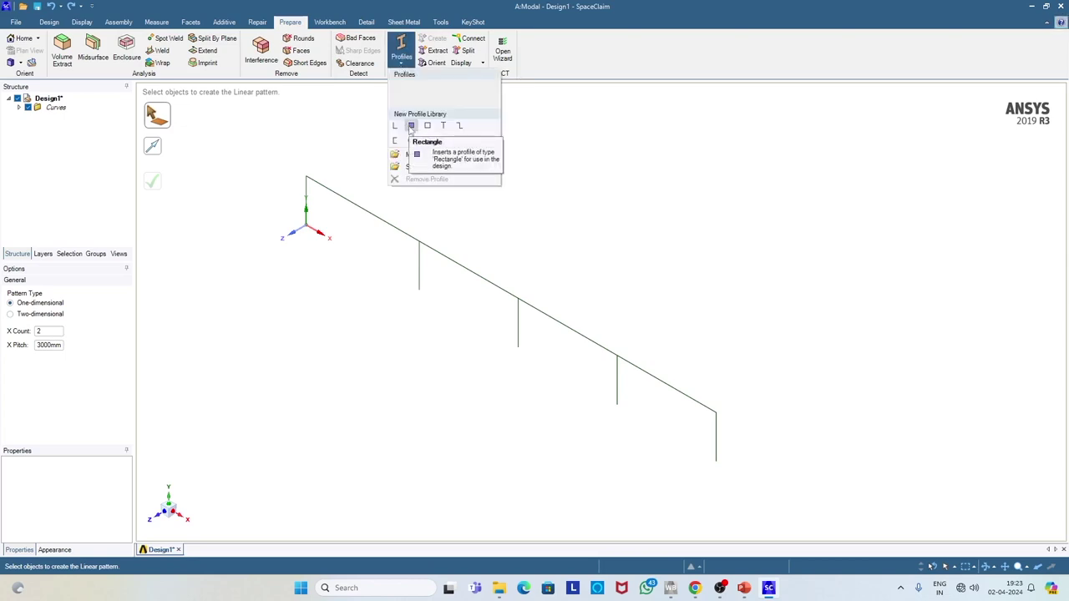
pyautogui.click(411, 125)
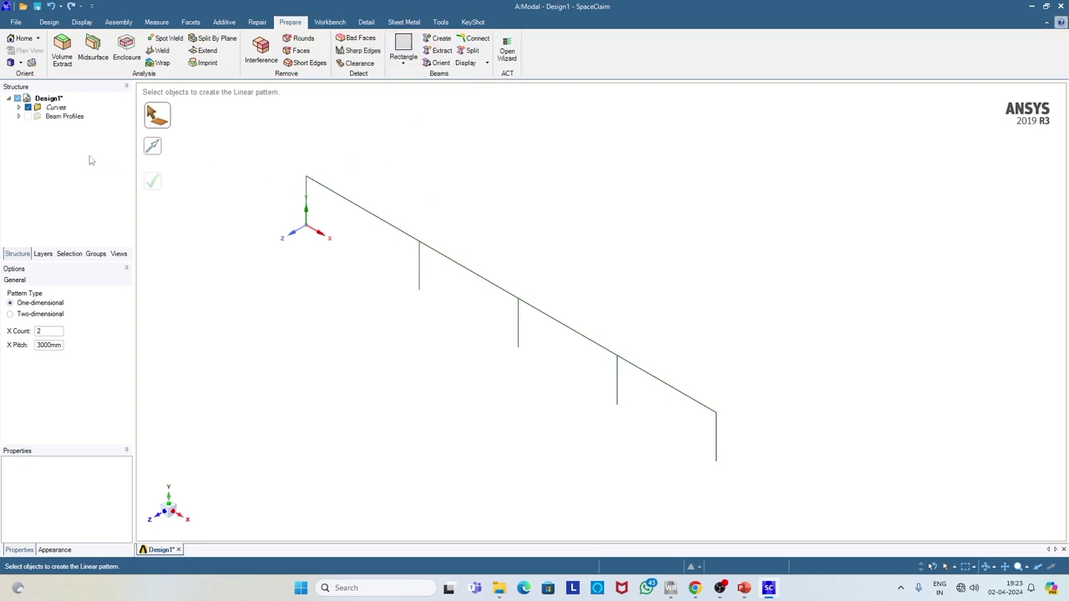
# - Open the Rectangle beam profile of the design for editing
pyautogui.click(18, 117)
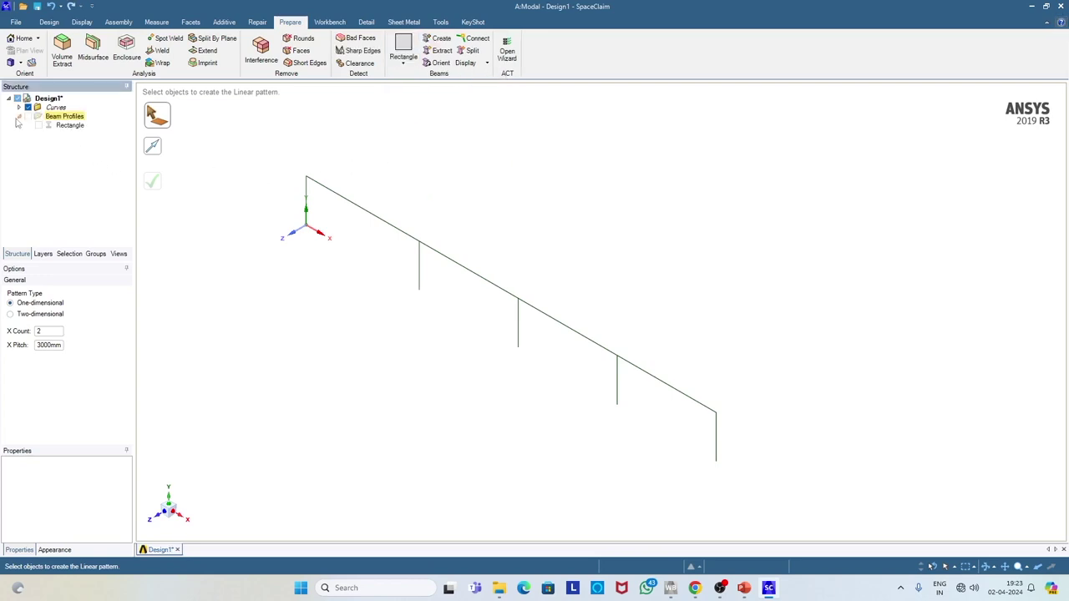
pyautogui.click(71, 127)
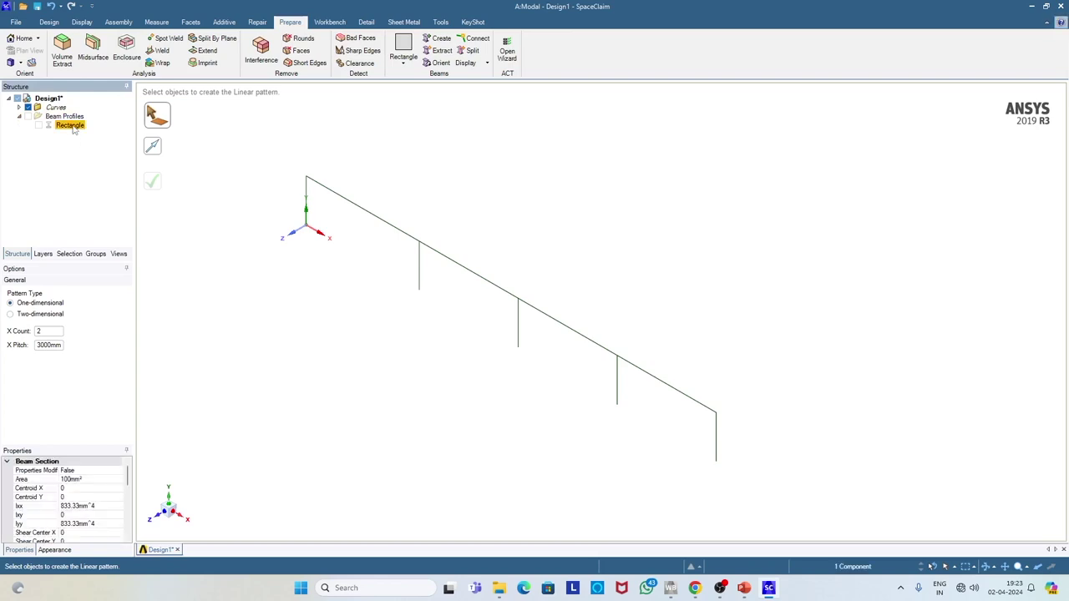
pyautogui.rightClick(73, 130)
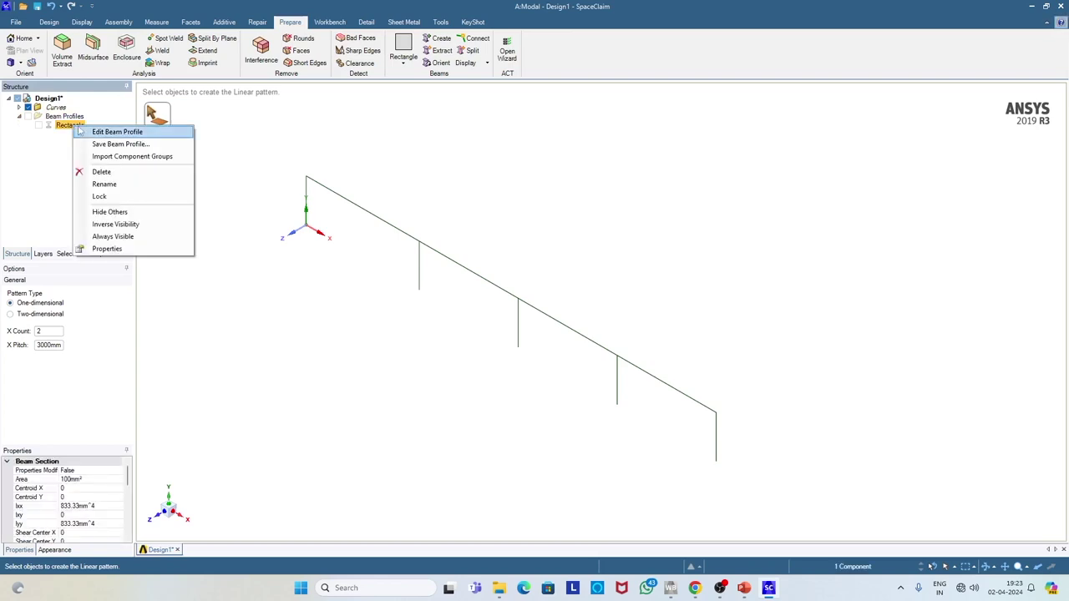
pyautogui.click(93, 132)
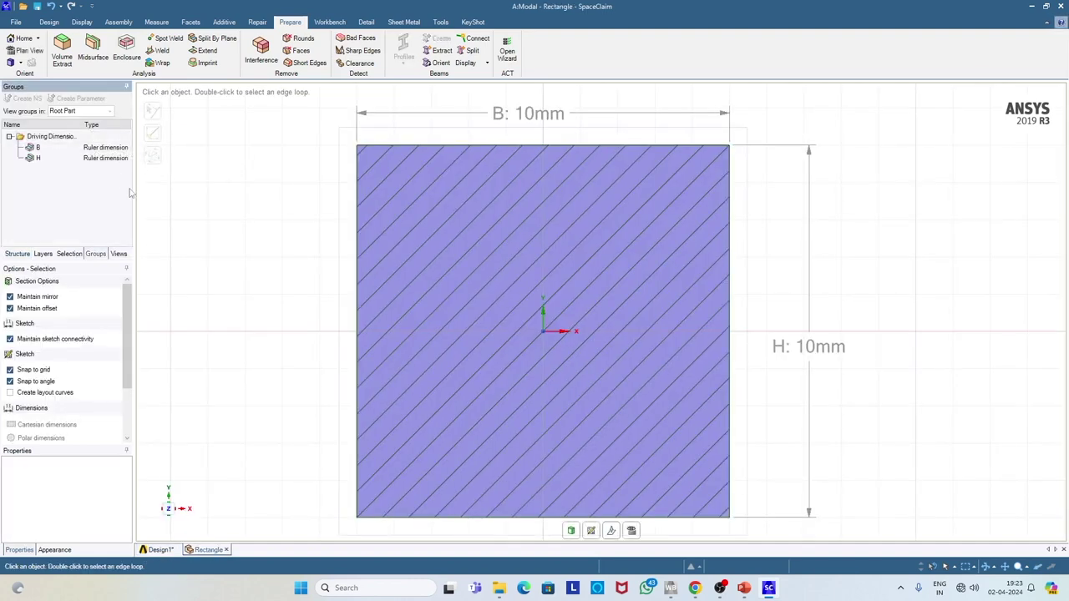
pyautogui.click(38, 147)
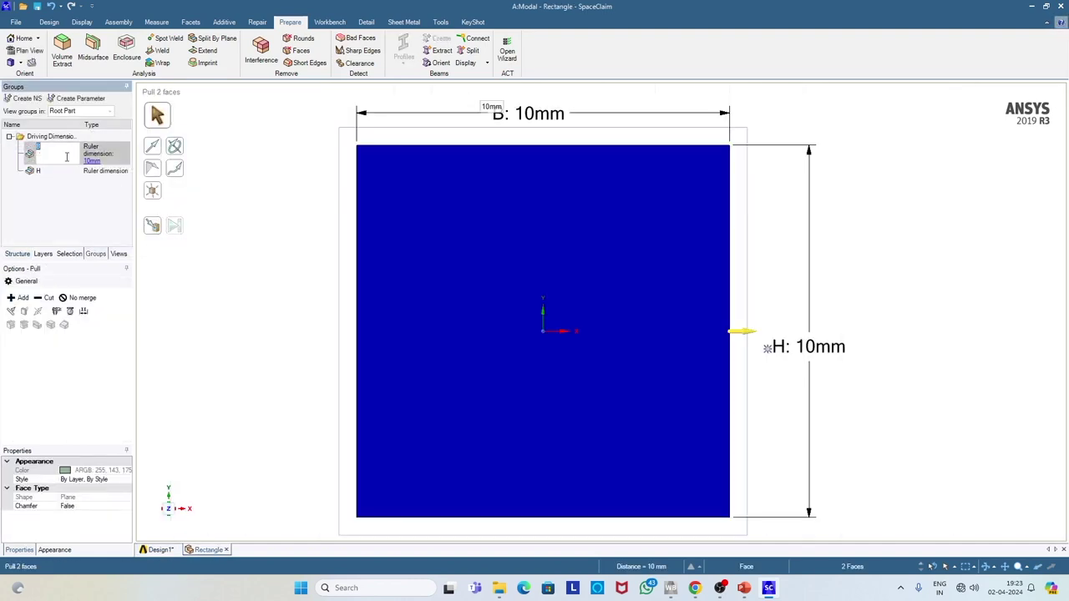
pyautogui.click(95, 170)
pyautogui.click(95, 152)
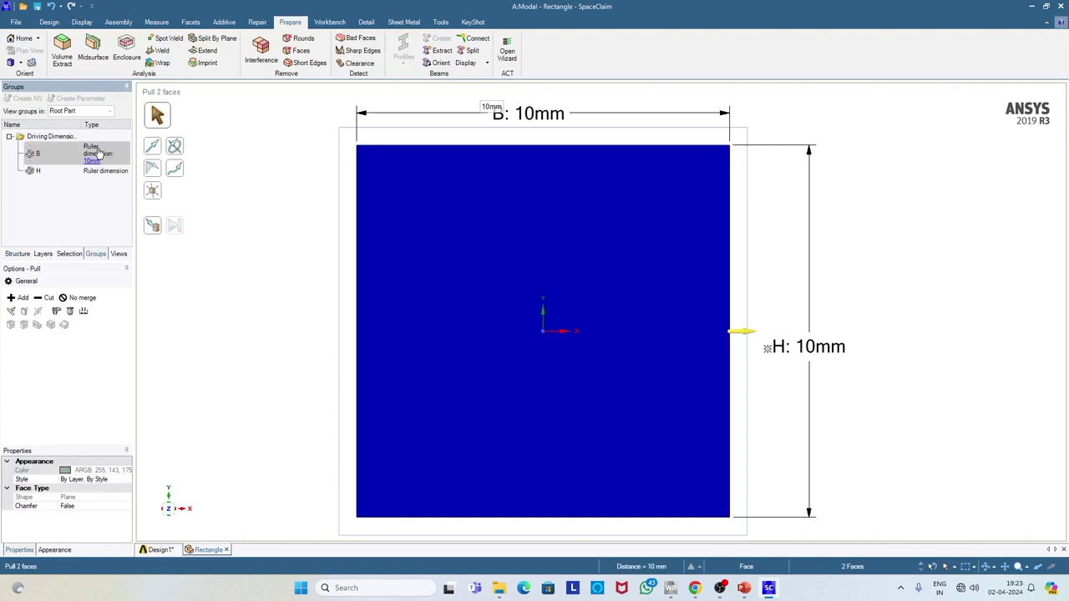
pyautogui.click(108, 170)
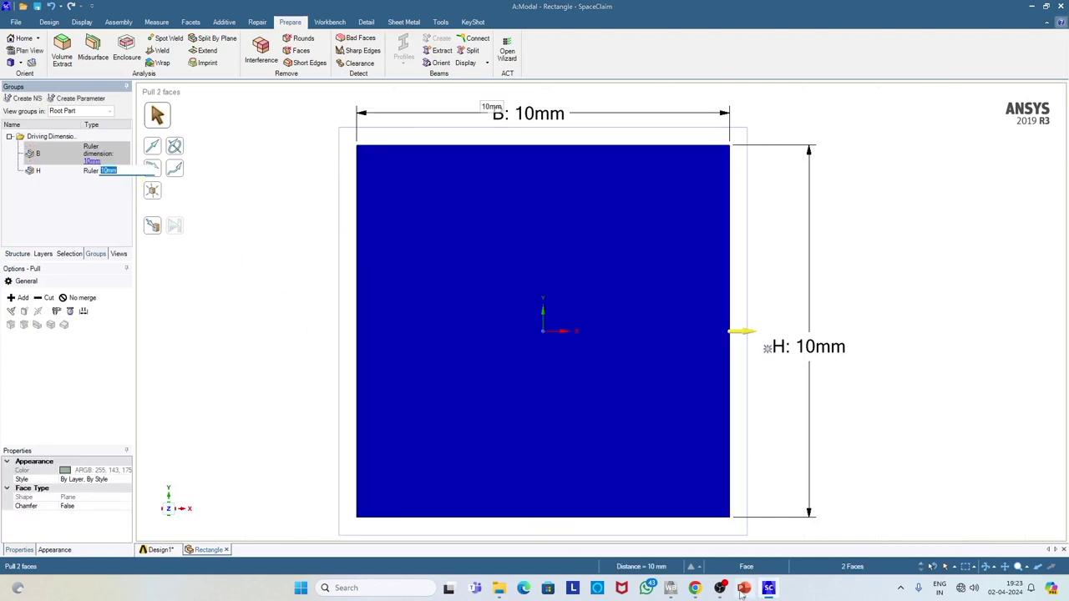
# - Switch to PowerPoint, look up the beam section size on slide 2 of Lecture_W12, and return to SpaceClaim
pyautogui.moveTo(744, 588)
pyautogui.click(743, 543)
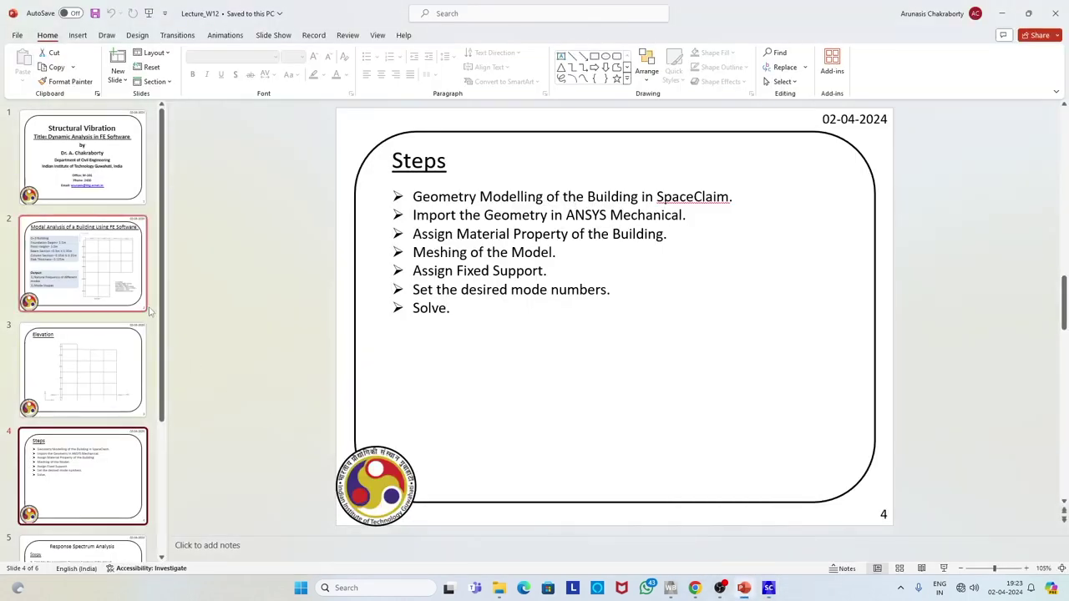
pyautogui.click(94, 282)
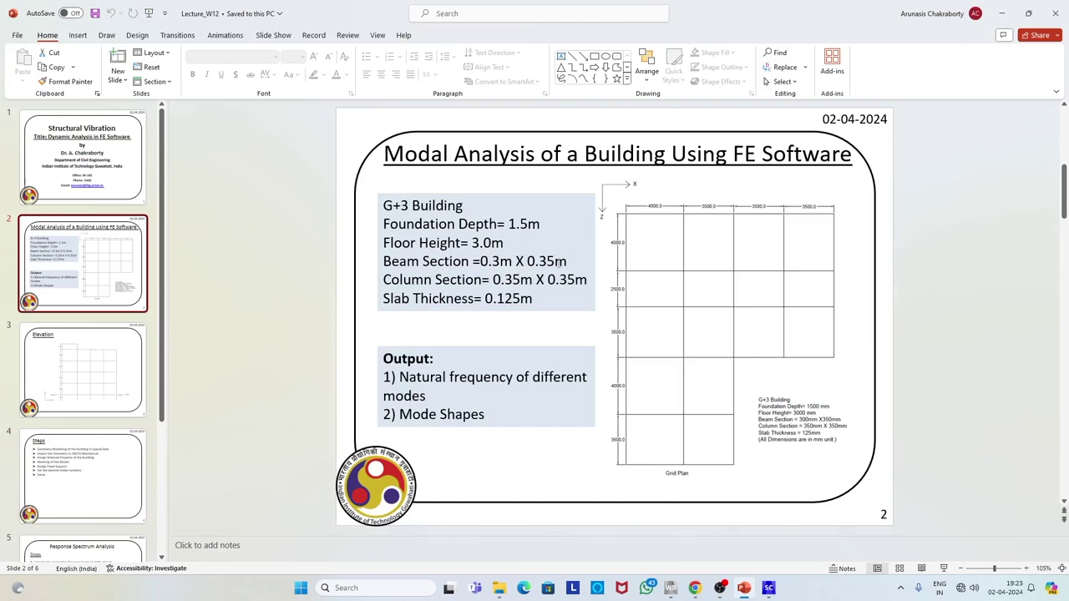
pyautogui.click(1002, 13)
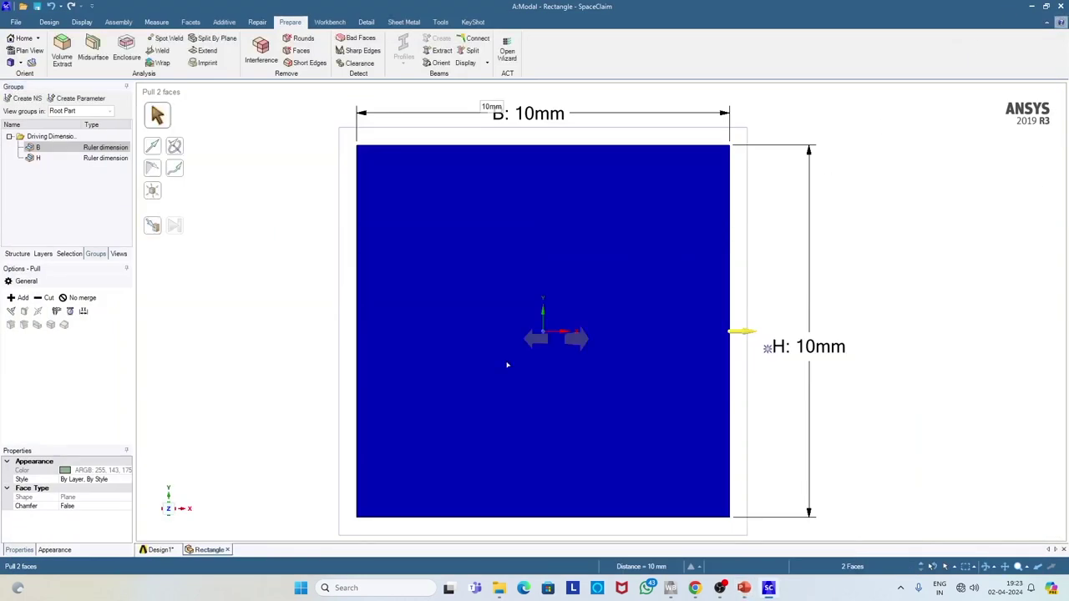
# - Set the rectangle profile's driving dimension B to 300 mm
pyautogui.click(98, 153)
pyautogui.click(96, 170)
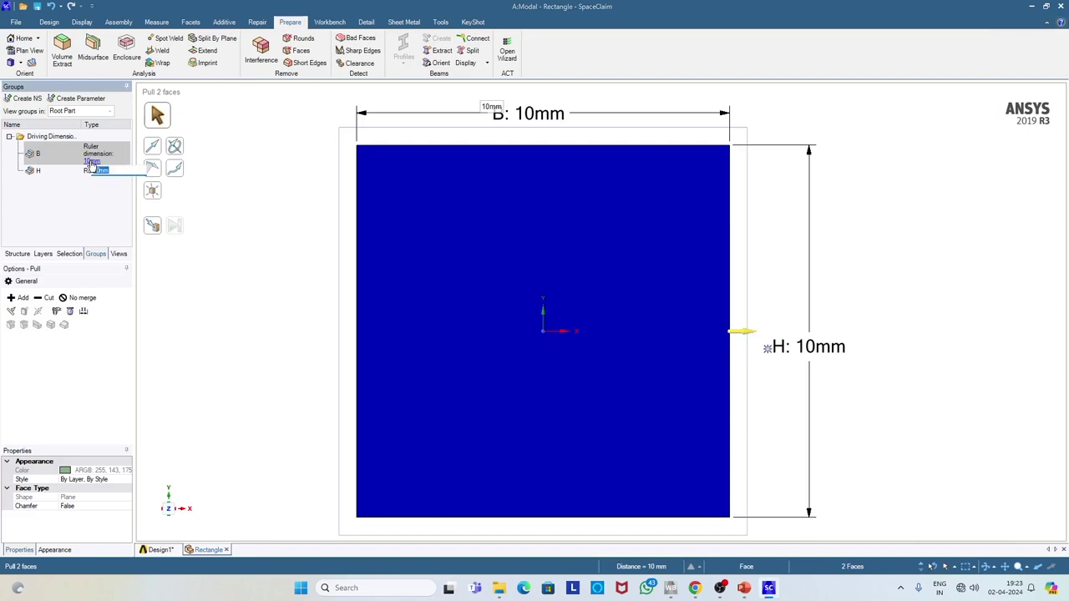
pyautogui.press('BackSpace')
pyautogui.write('300')
pyautogui.press('Return')
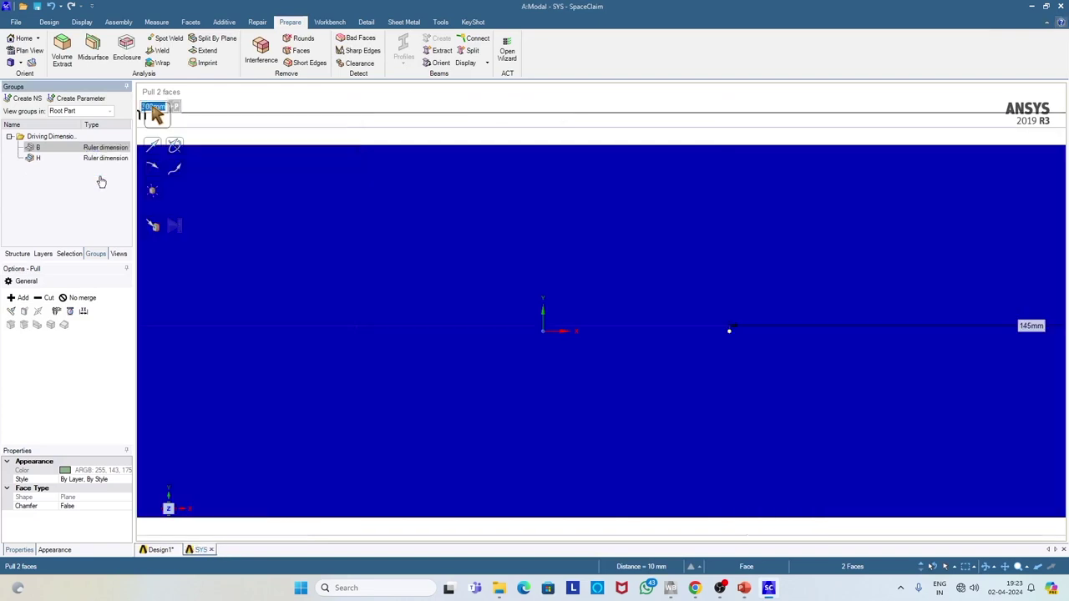
# - Set the rectangle profile's driving dimension H to 350 mm
pyautogui.click(97, 171)
pyautogui.write('35')
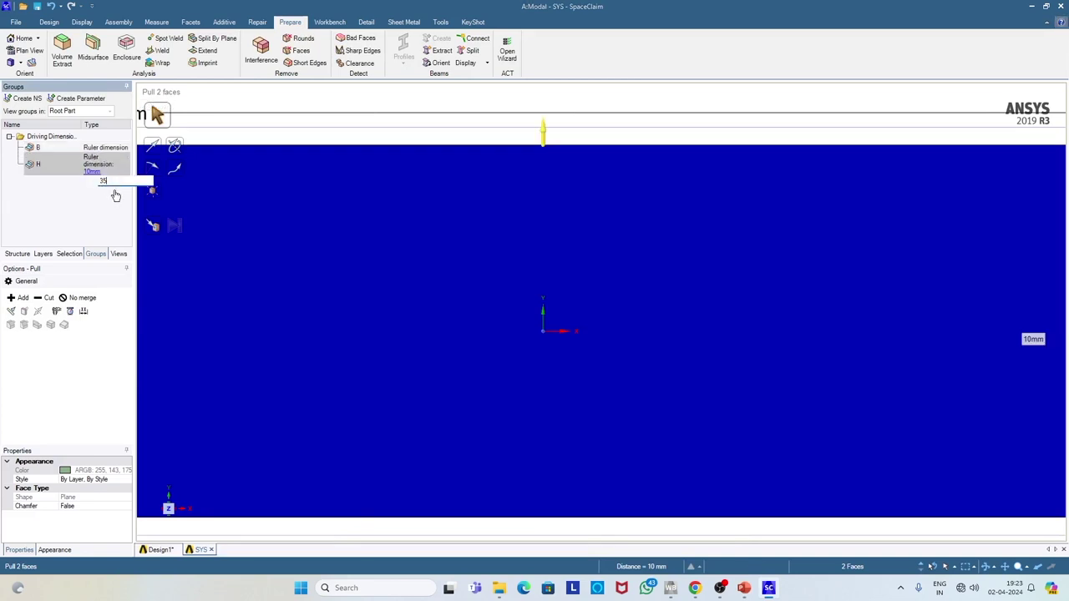
pyautogui.write('0')
pyautogui.press('Return')
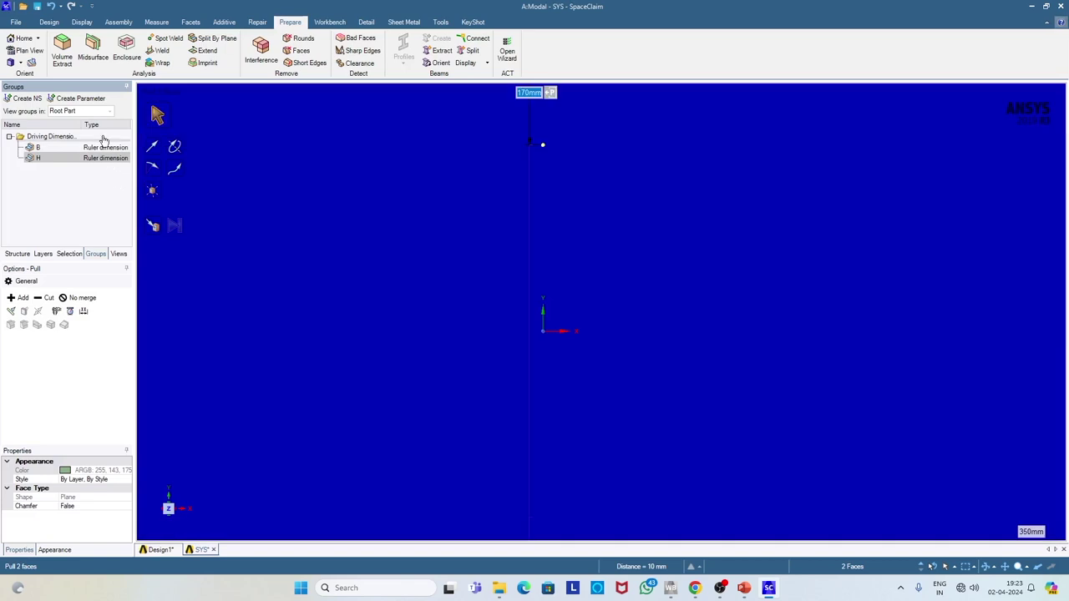
pyautogui.click(49, 22)
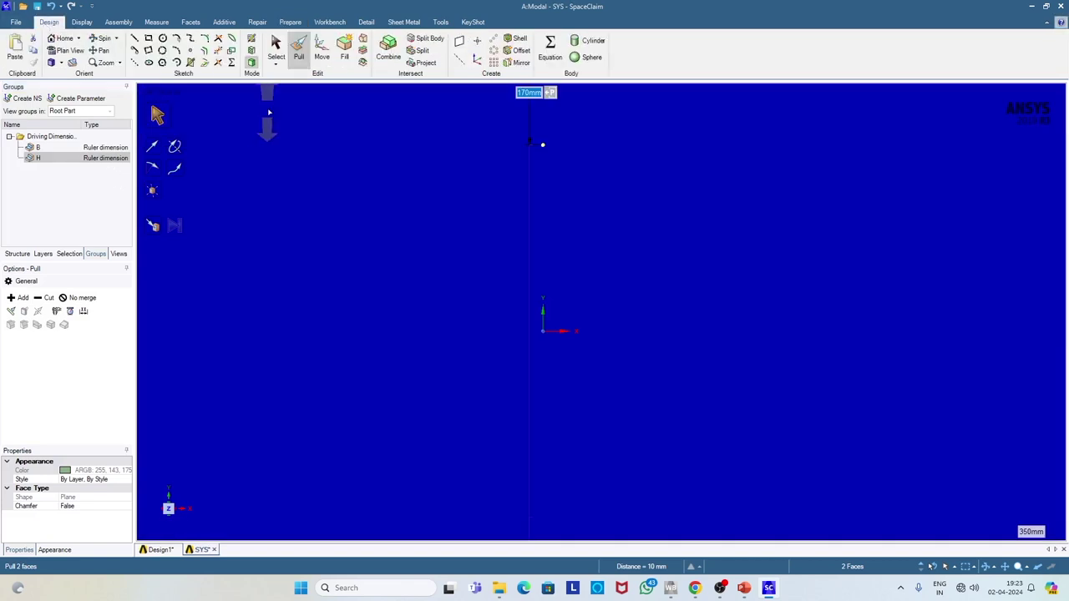
pyautogui.click(120, 63)
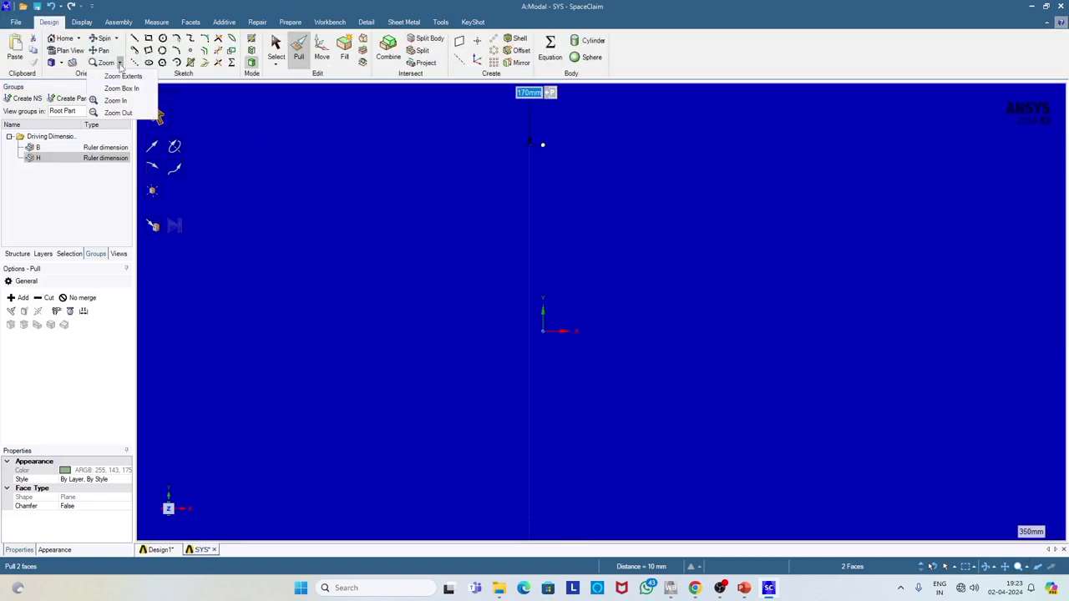
pyautogui.click(126, 77)
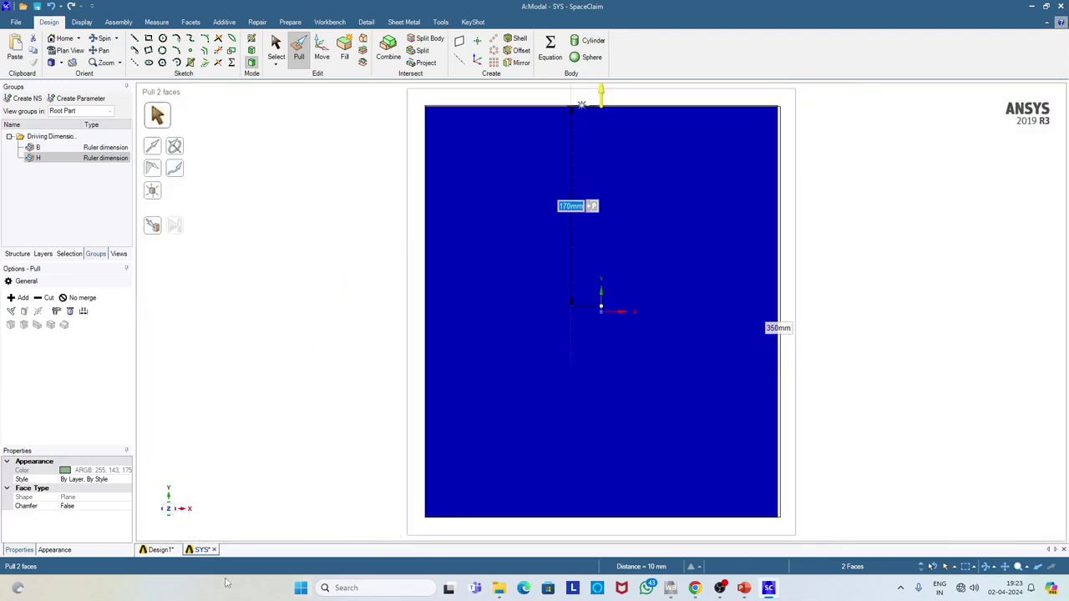
# - Create beams with the Rectangle profile from the four horizontal lines of the frame in Design1
pyautogui.click(162, 550)
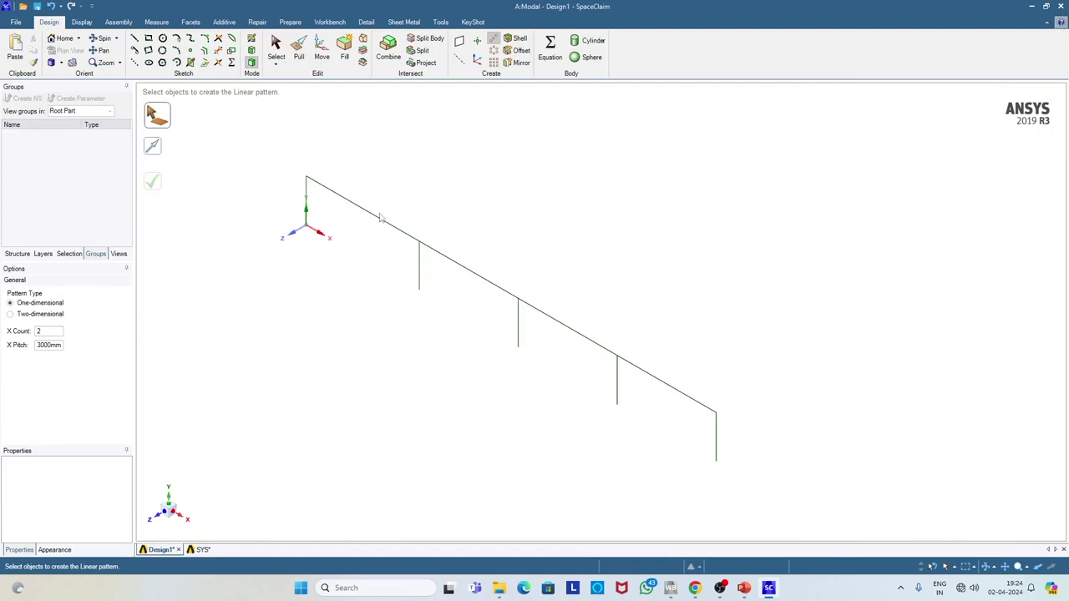
pyautogui.click(325, 189)
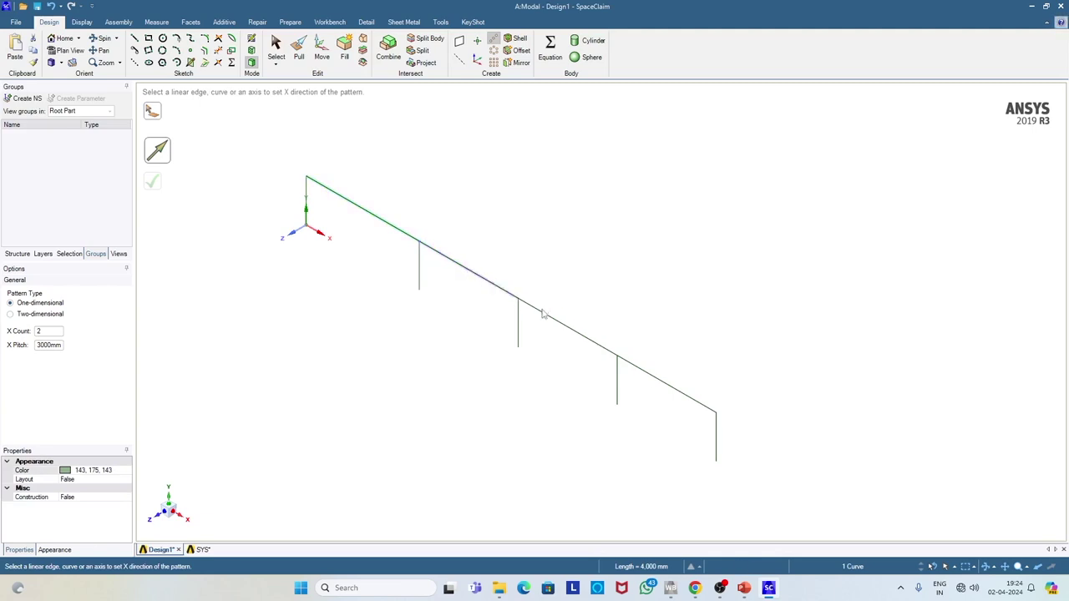
pyautogui.click(649, 381)
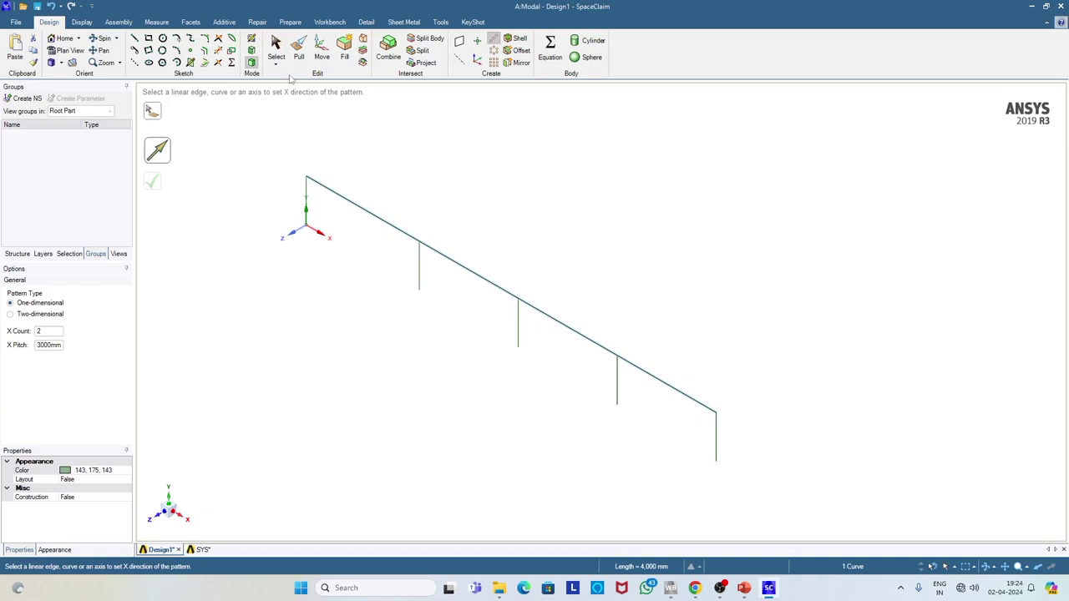
pyautogui.click(276, 49)
pyautogui.click(342, 198)
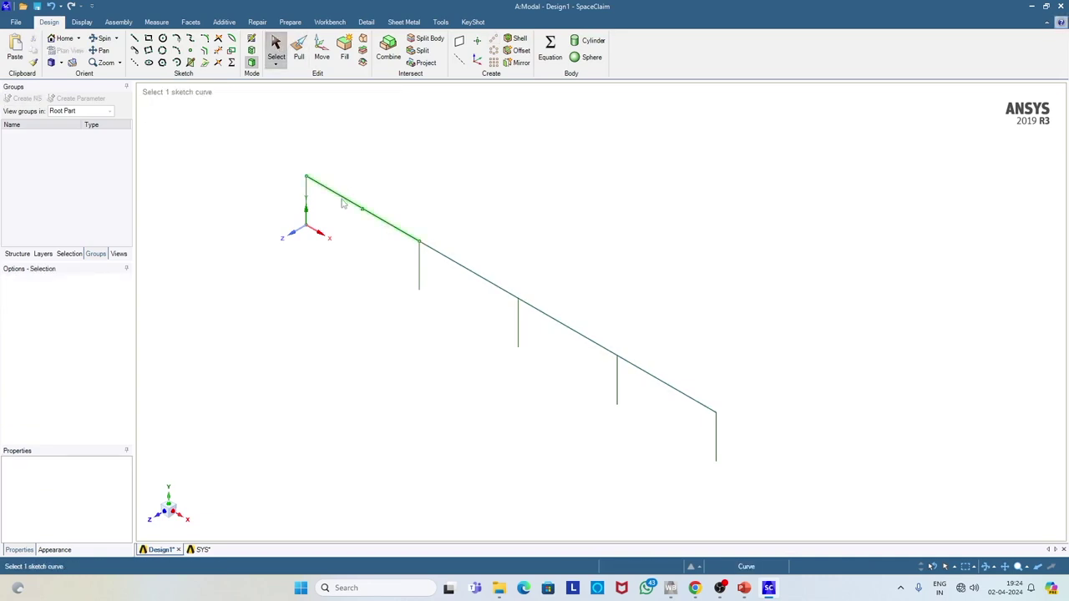
pyautogui.keyDown('ctrl'); pyautogui.click(451, 261); pyautogui.keyUp('ctrl')
pyautogui.keyDown('ctrl'); pyautogui.click(549, 320); pyautogui.keyUp('ctrl')
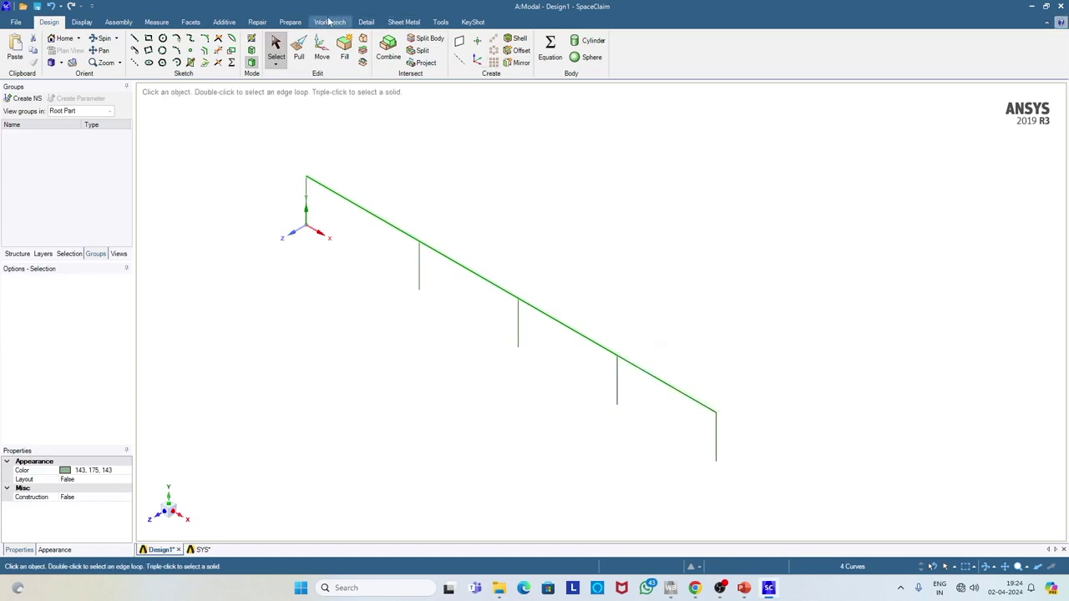
pyautogui.click(289, 22)
pyautogui.click(405, 62)
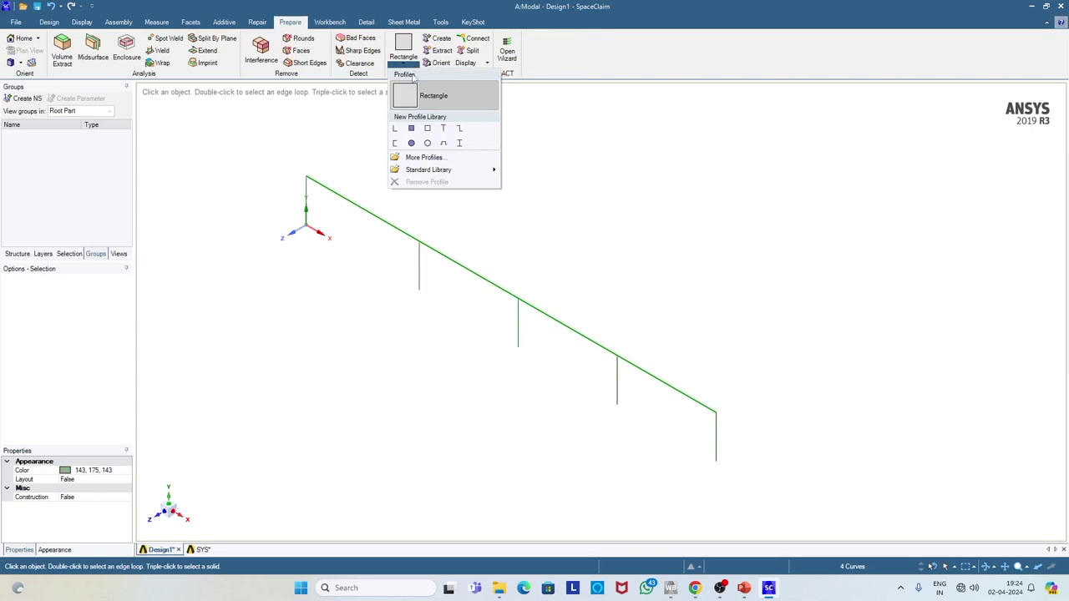
pyautogui.click(430, 96)
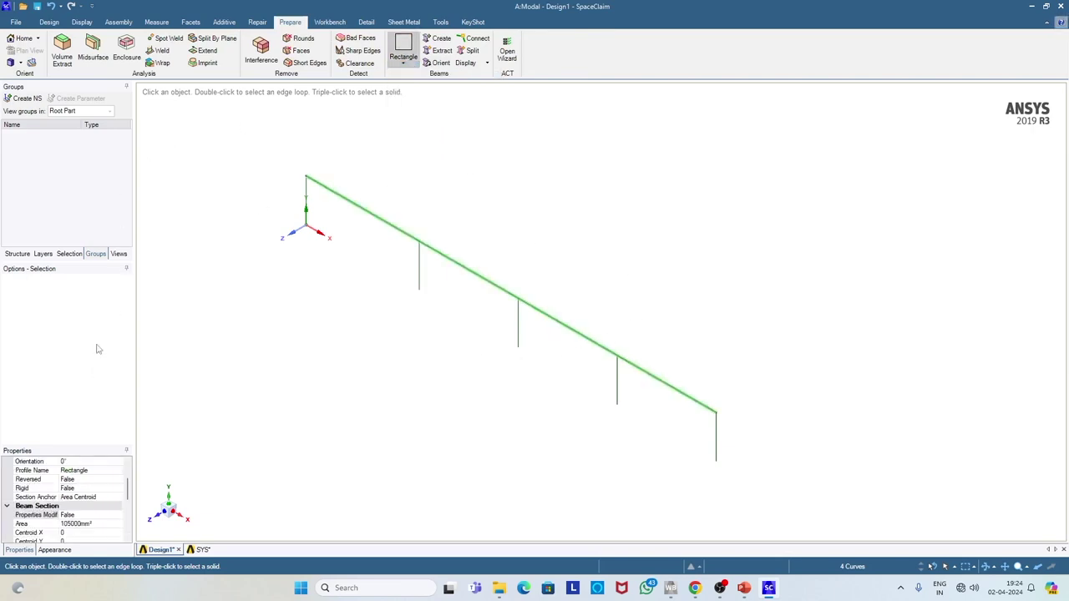
# - Rename the Rectangle beam profile in the design structure as Beam Sec
pyautogui.click(17, 255)
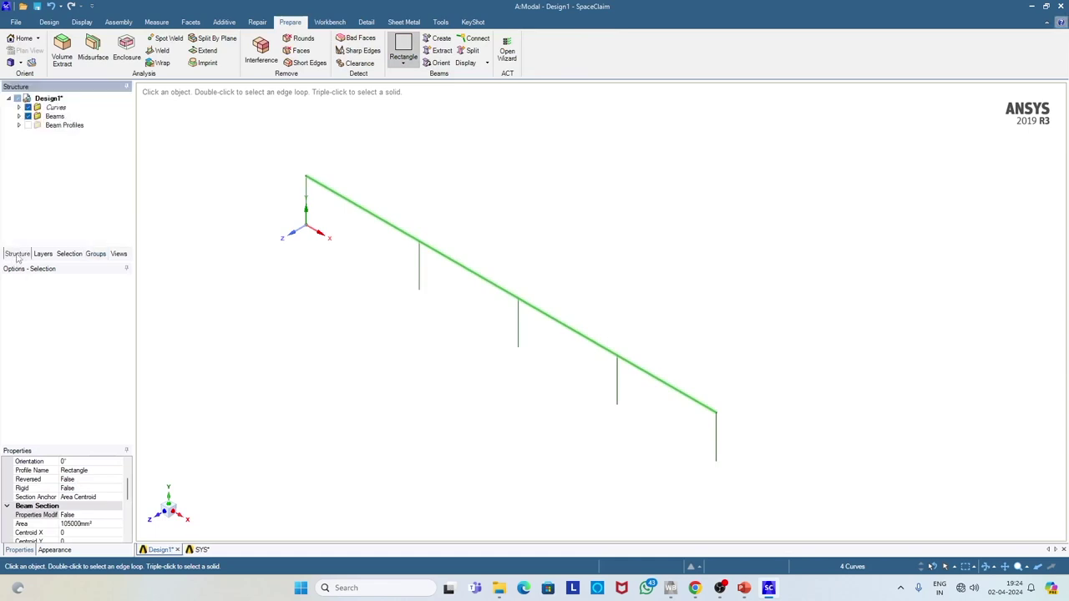
pyautogui.click(18, 125)
pyautogui.click(71, 134)
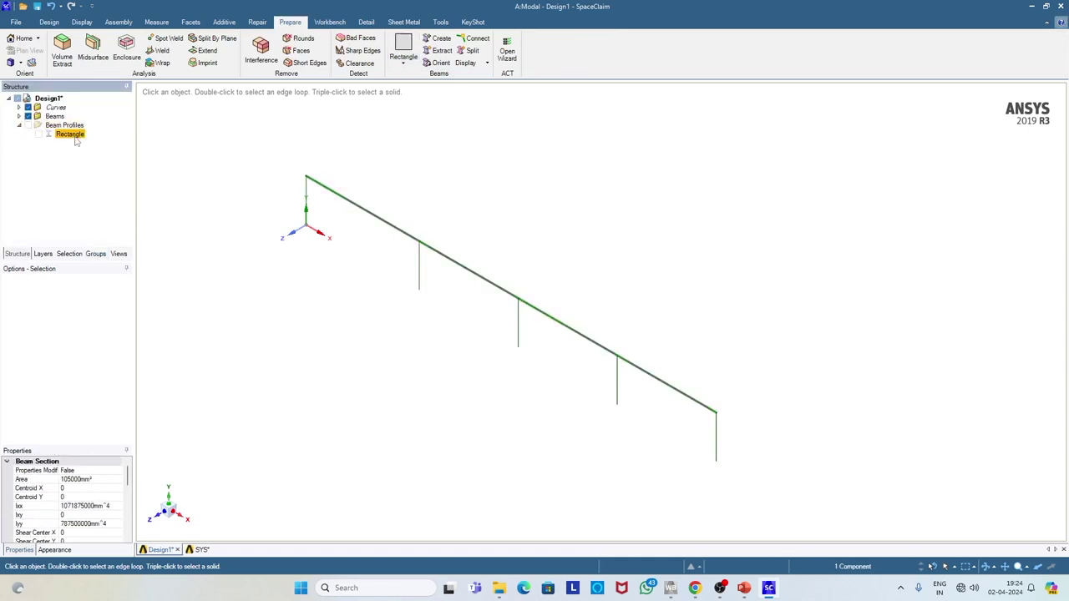
pyautogui.click(71, 135)
pyautogui.write('Beam Sec')
pyautogui.press('Return')
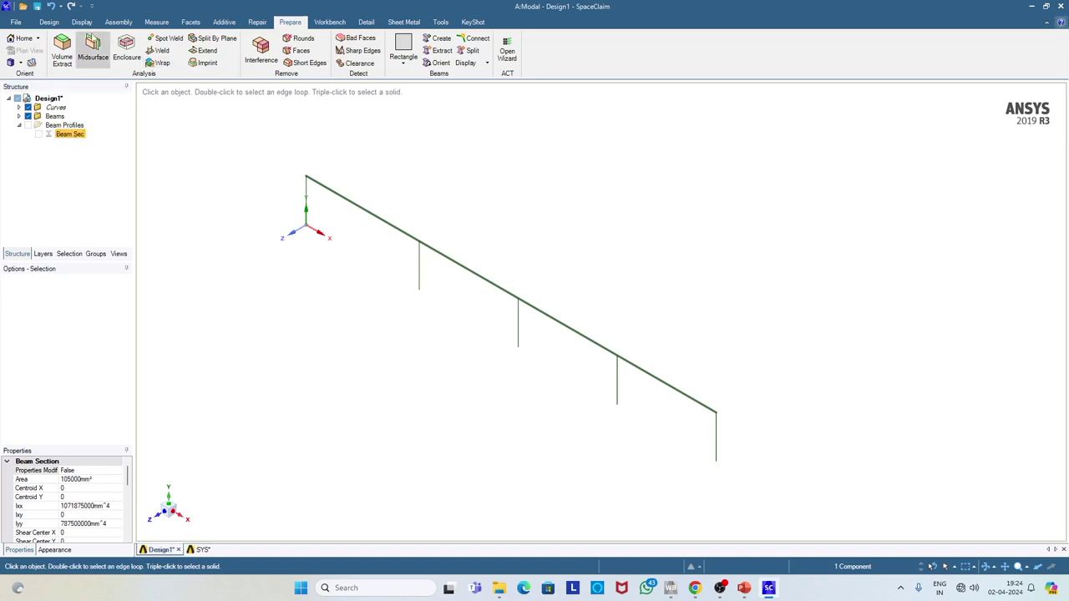
# - Insert a second solid Rectangle profile from the New Profile Library and open it for editing
pyautogui.click(49, 22)
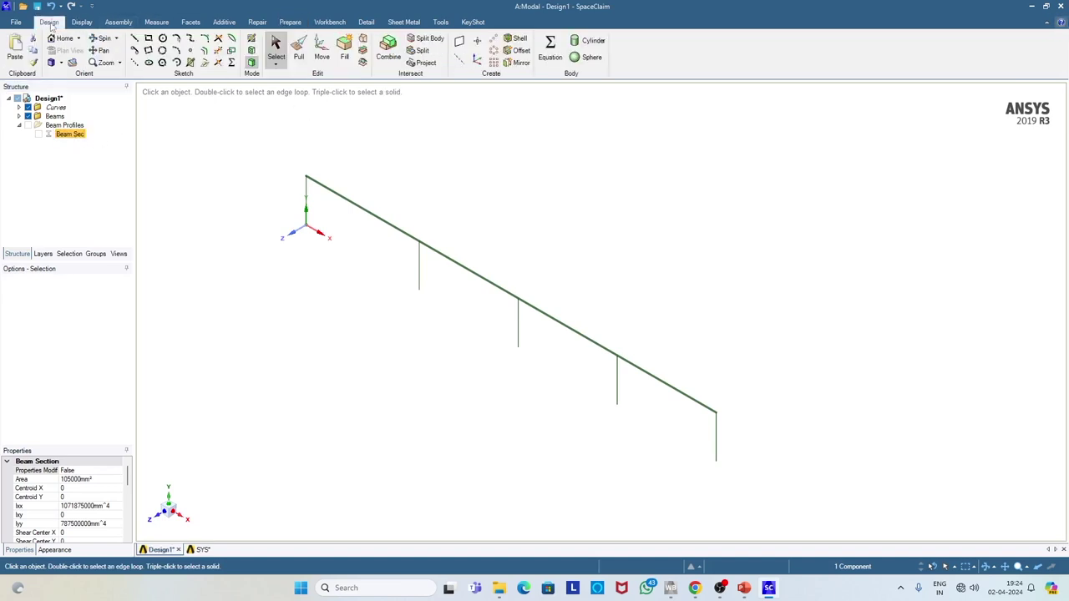
pyautogui.click(289, 23)
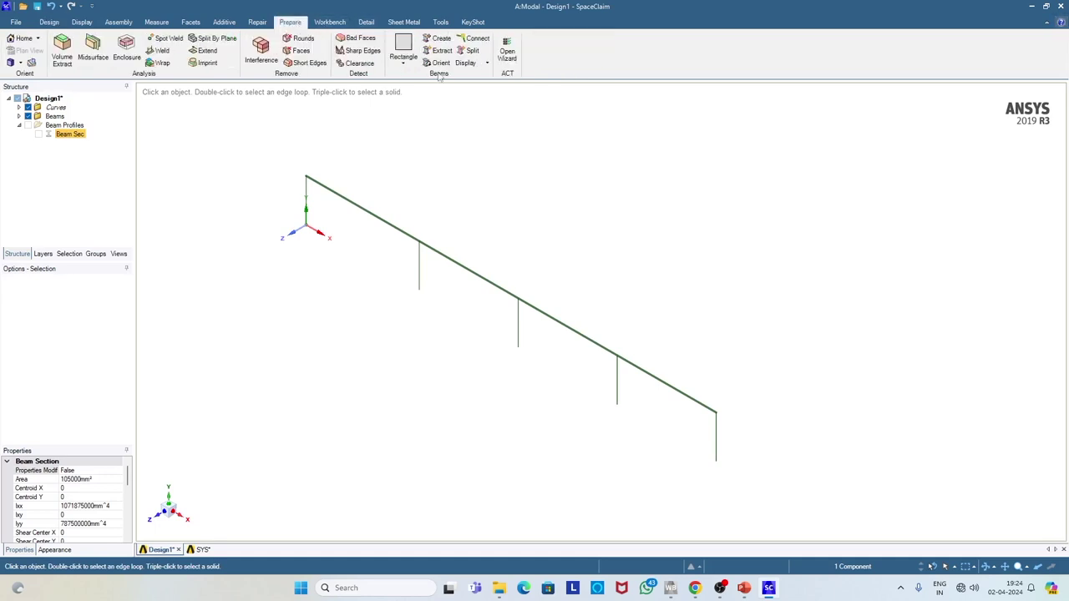
pyautogui.click(404, 66)
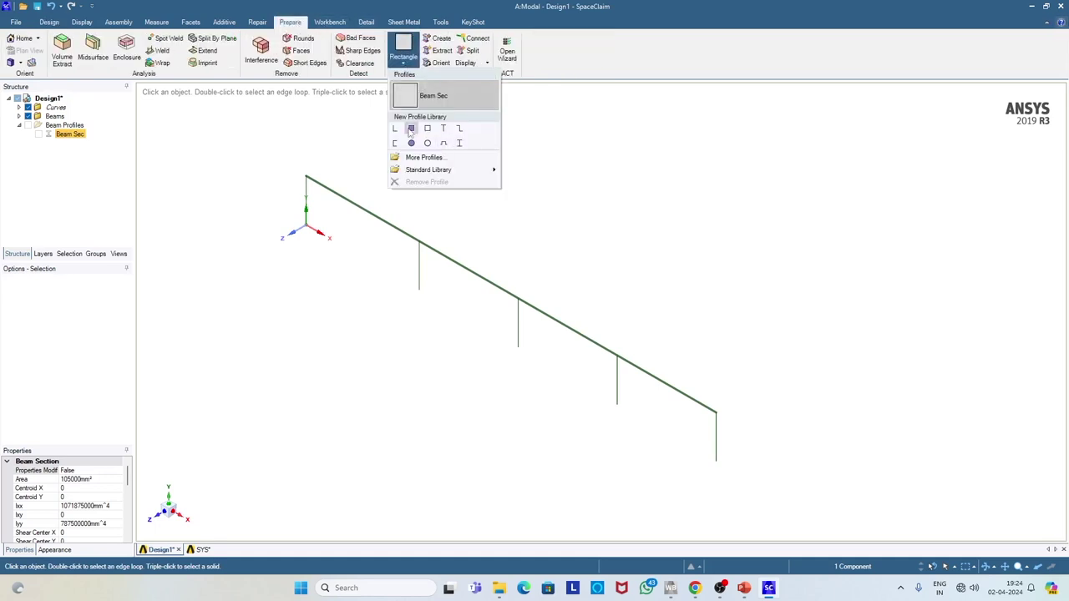
pyautogui.click(411, 130)
pyautogui.click(71, 144)
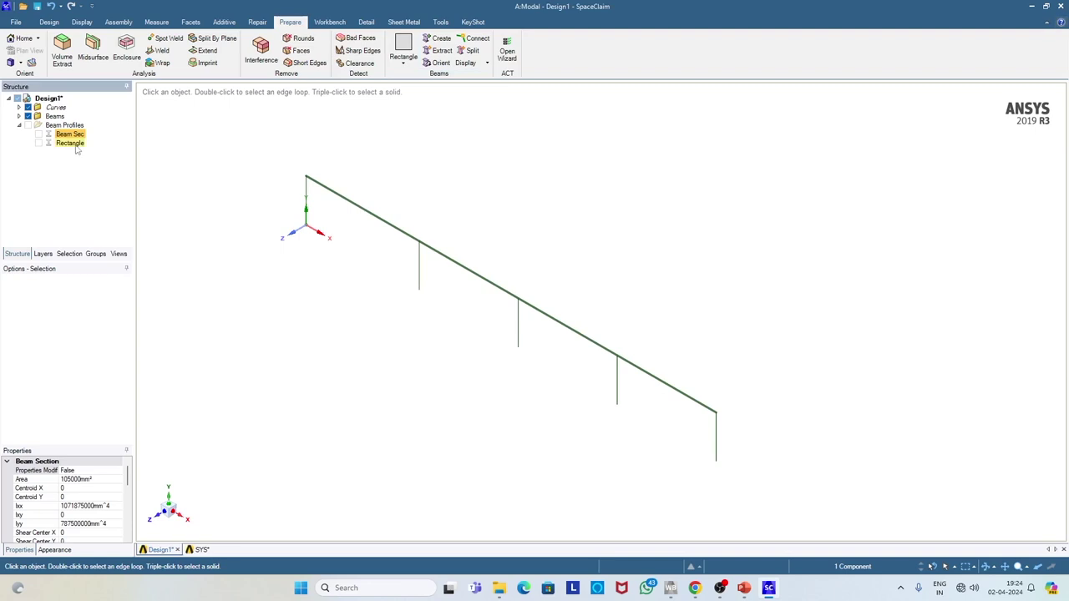
pyautogui.rightClick(75, 148)
pyautogui.click(92, 151)
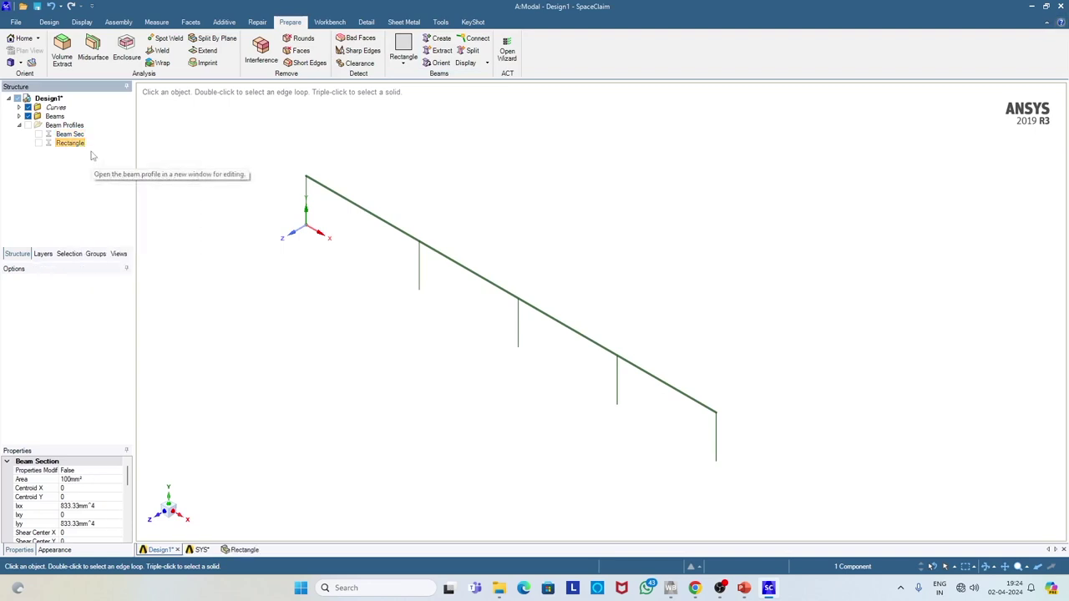
# - Look up the column section size on the PowerPoint building data slide and set the new Rectangle profile's dimension B to 350 mm
pyautogui.click(92, 148)
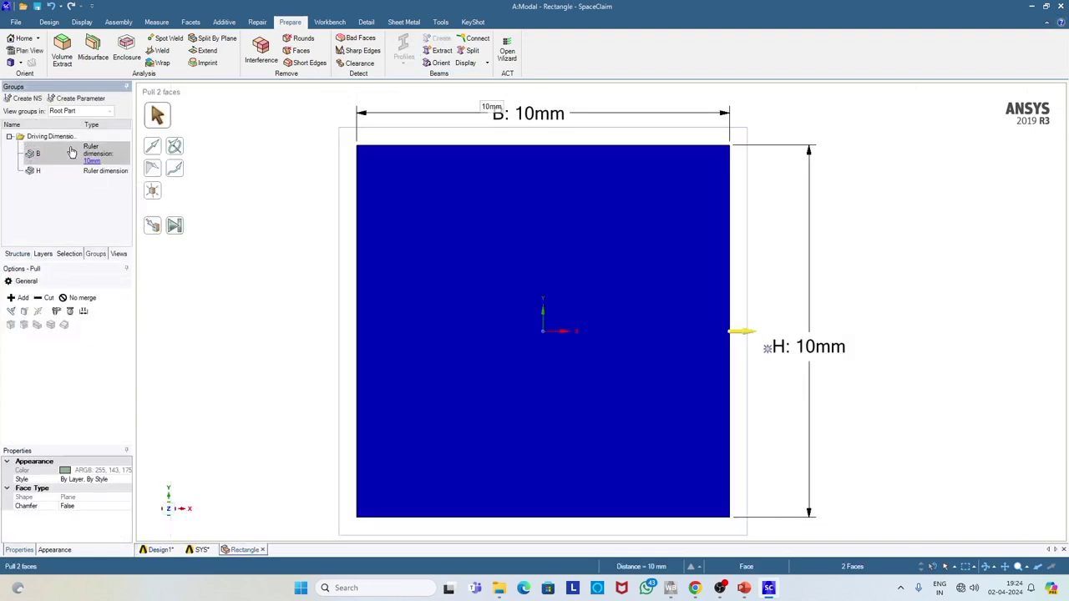
pyautogui.click(744, 588)
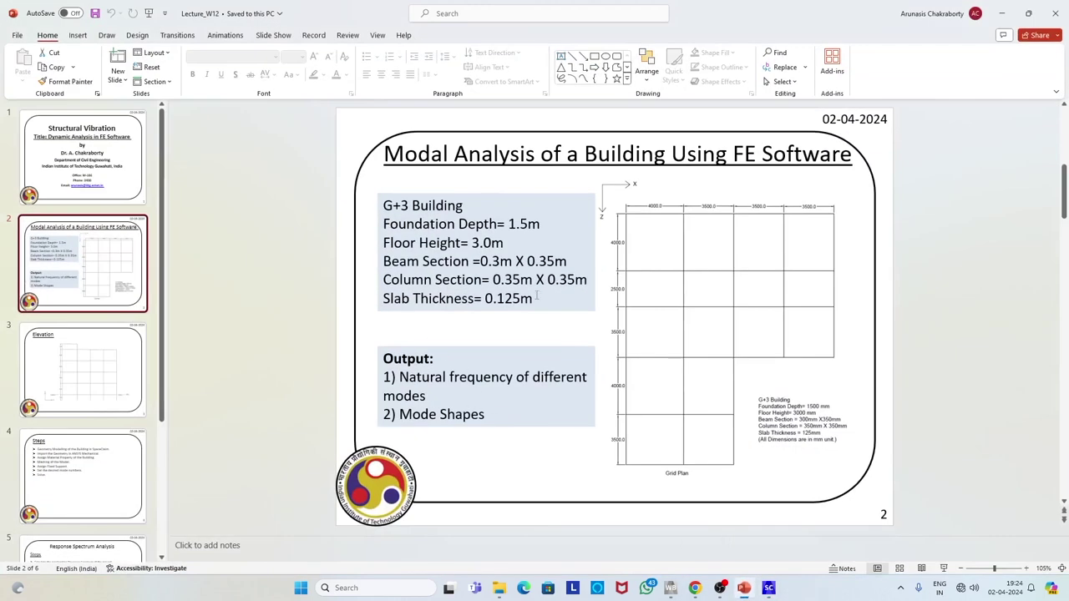
pyautogui.click(1003, 13)
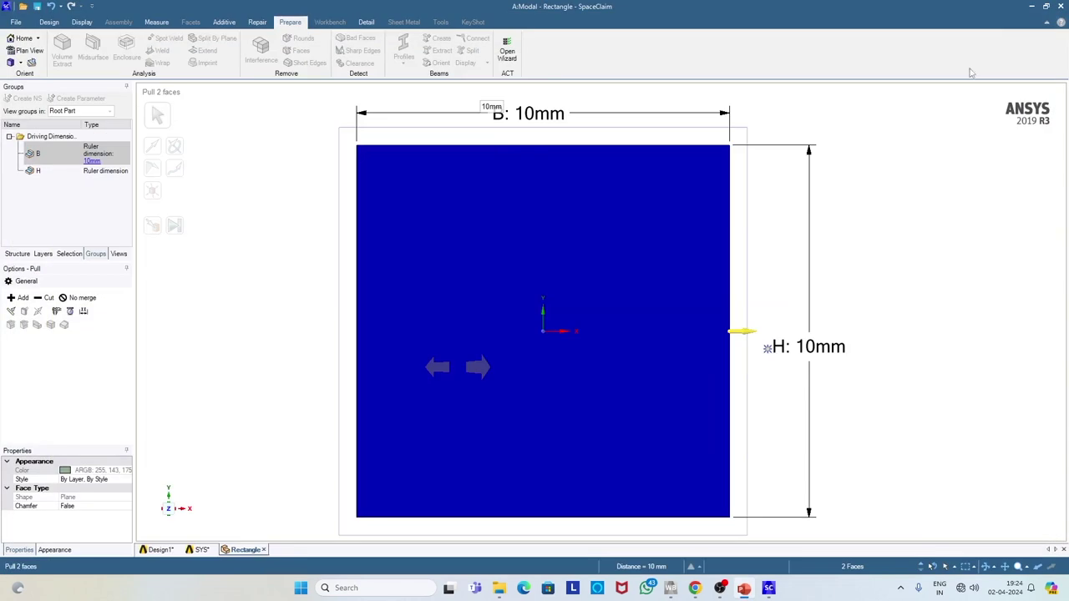
pyautogui.click(92, 162)
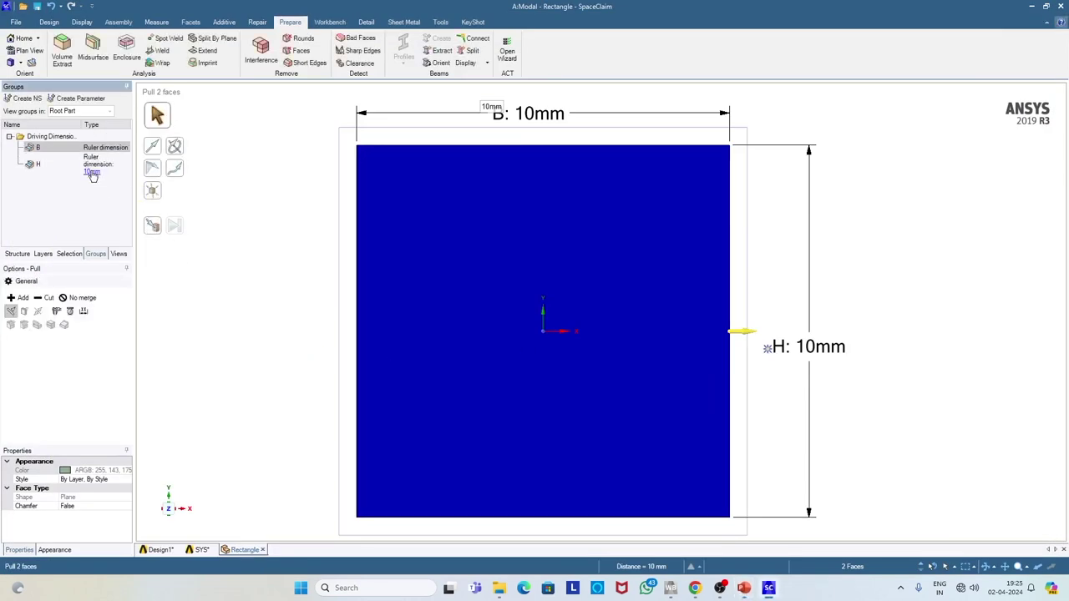
pyautogui.click(94, 163)
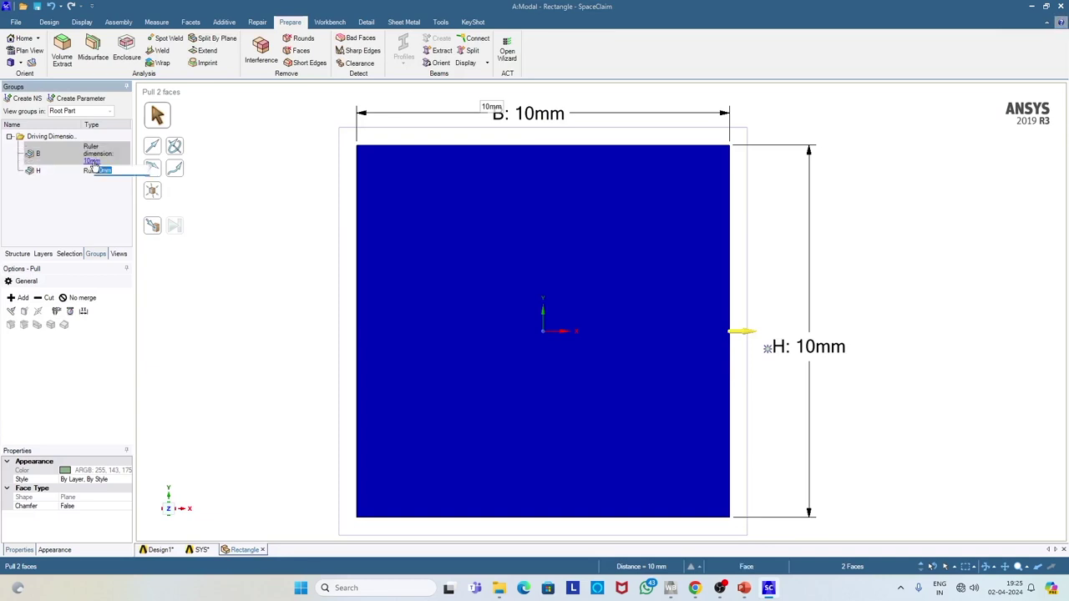
pyautogui.write('350')
pyautogui.press('Return')
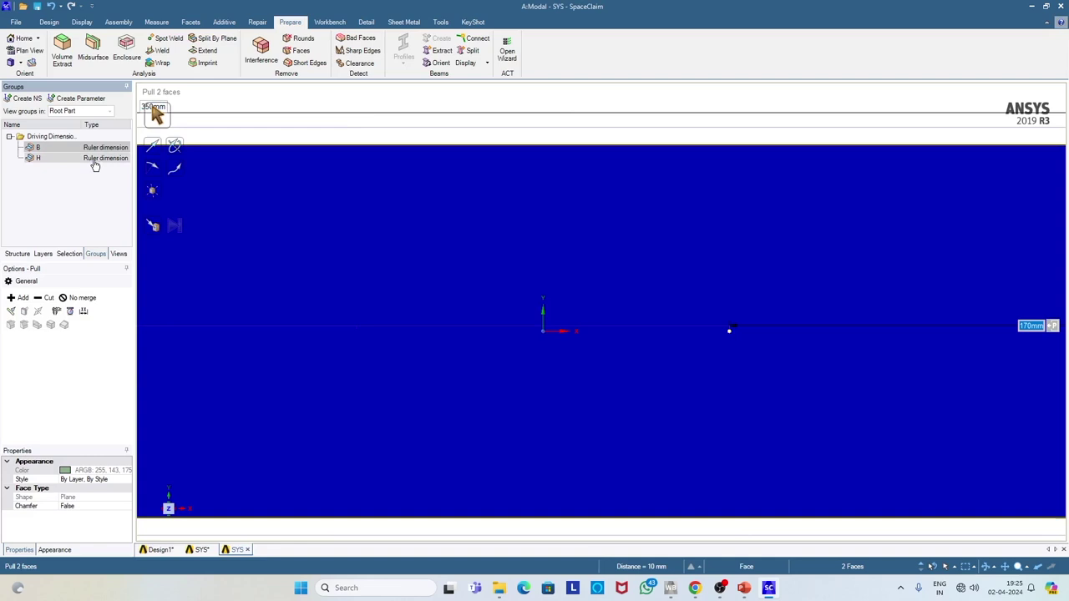
# - Set the new Rectangle profile's dimension H to 350 mm
pyautogui.click(94, 164)
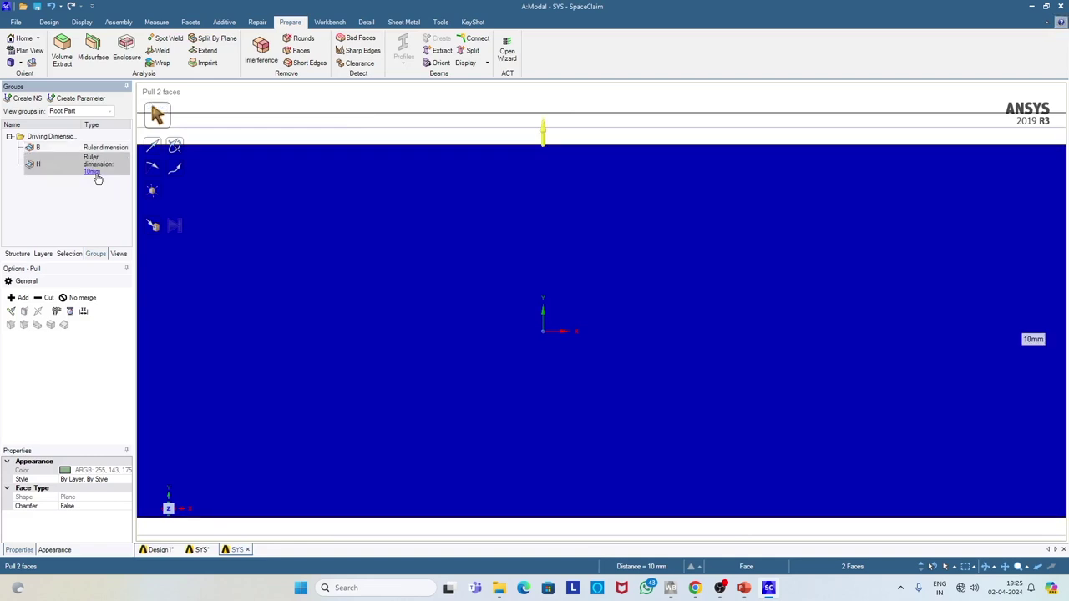
pyautogui.click(94, 174)
pyautogui.write('170')
pyautogui.press('Return')
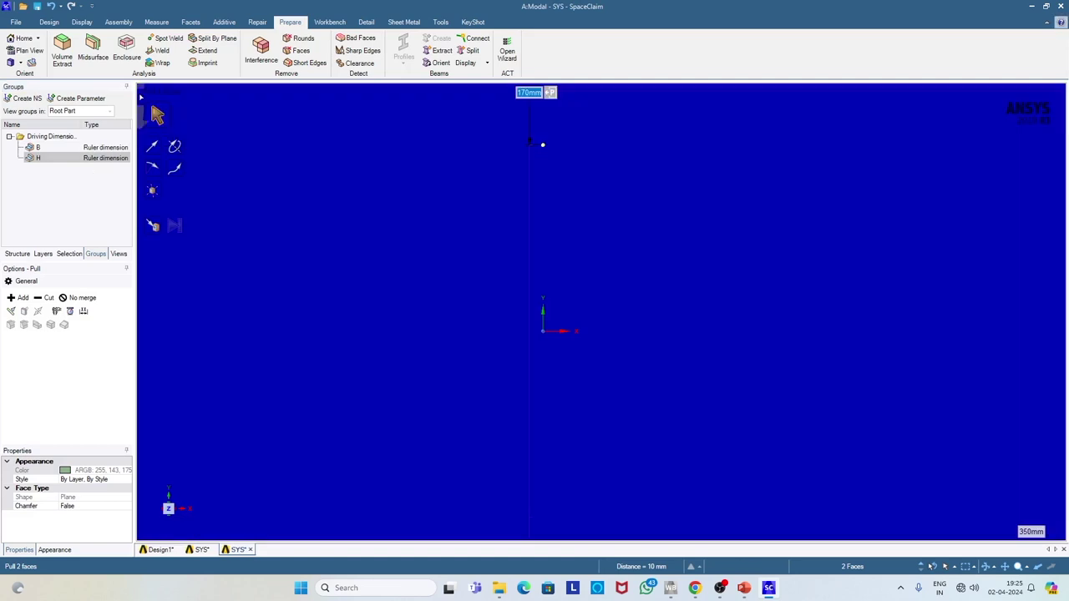
pyautogui.click(49, 21)
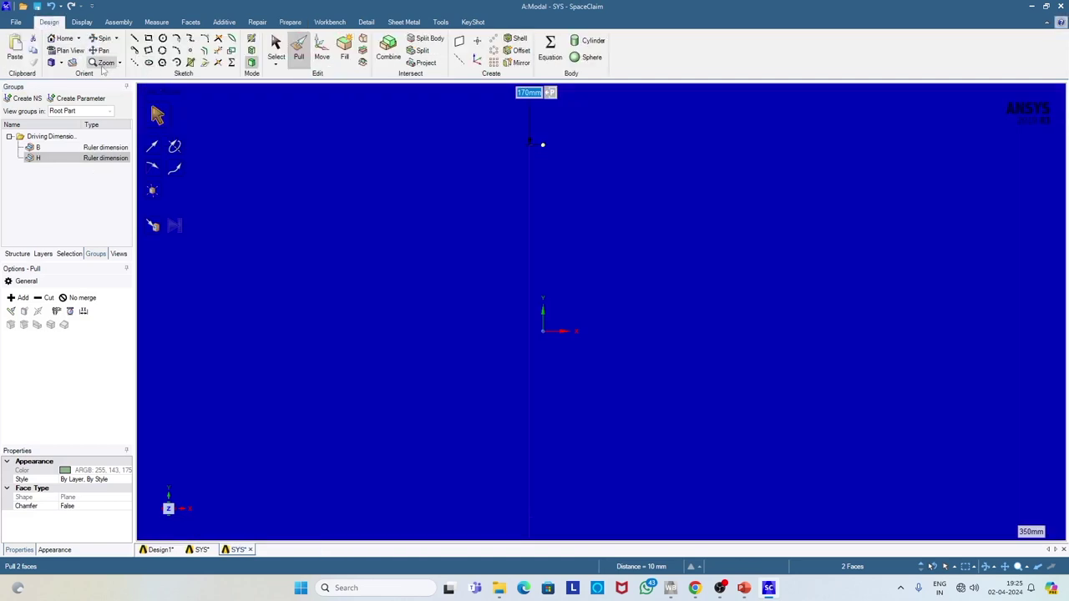
pyautogui.click(119, 64)
pyautogui.click(122, 76)
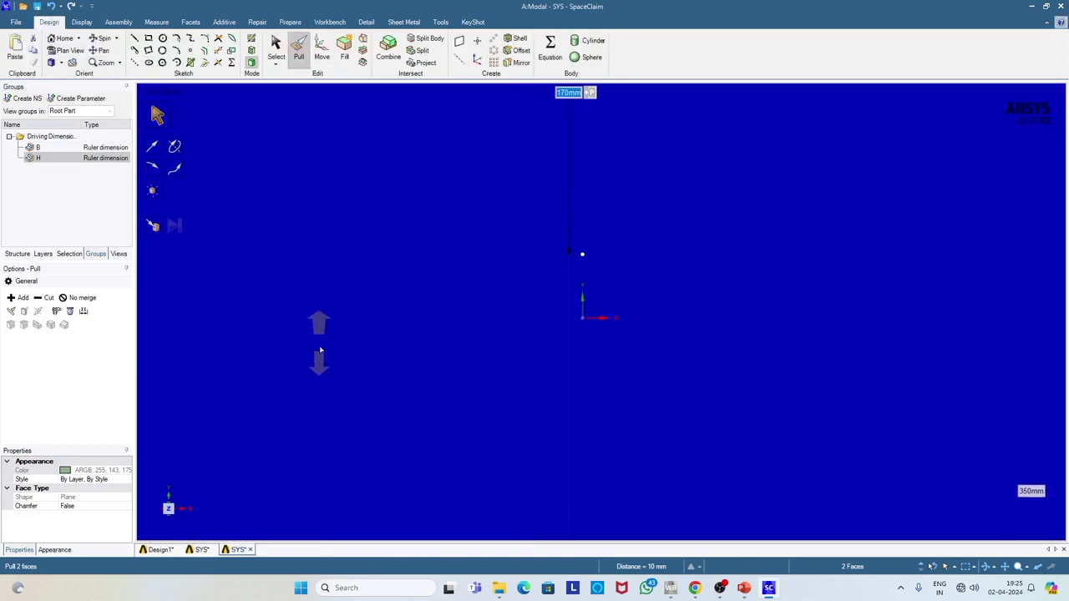
# - Create beams with the Rectangle profile from the five vertical column lines of the frame in Design1
pyautogui.click(159, 549)
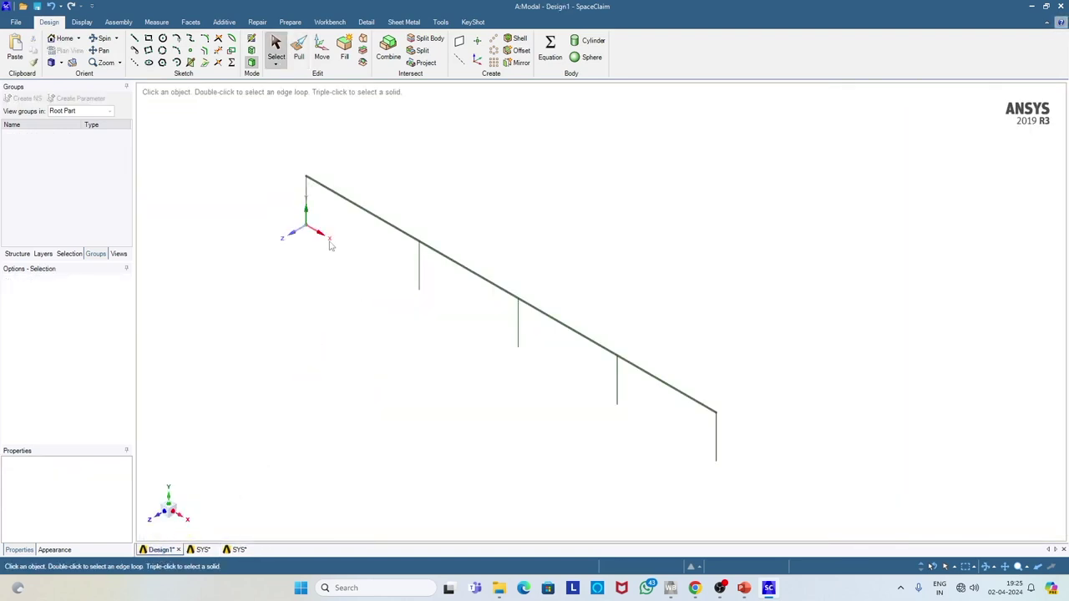
pyautogui.click(277, 49)
pyautogui.click(306, 192)
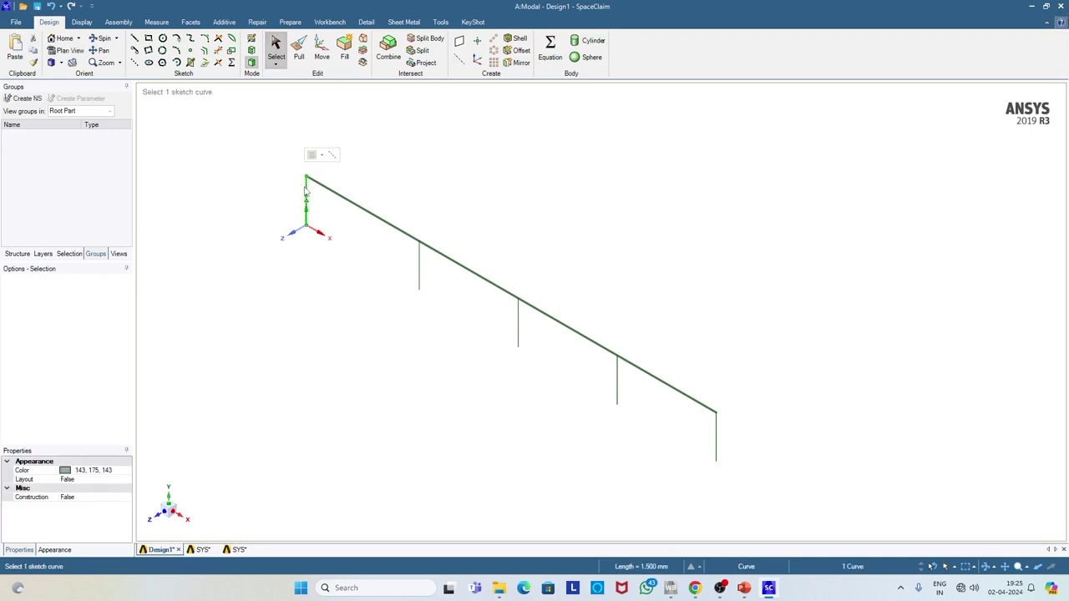
pyautogui.keyDown('ctrl'); pyautogui.click(420, 269); pyautogui.keyUp('ctrl')
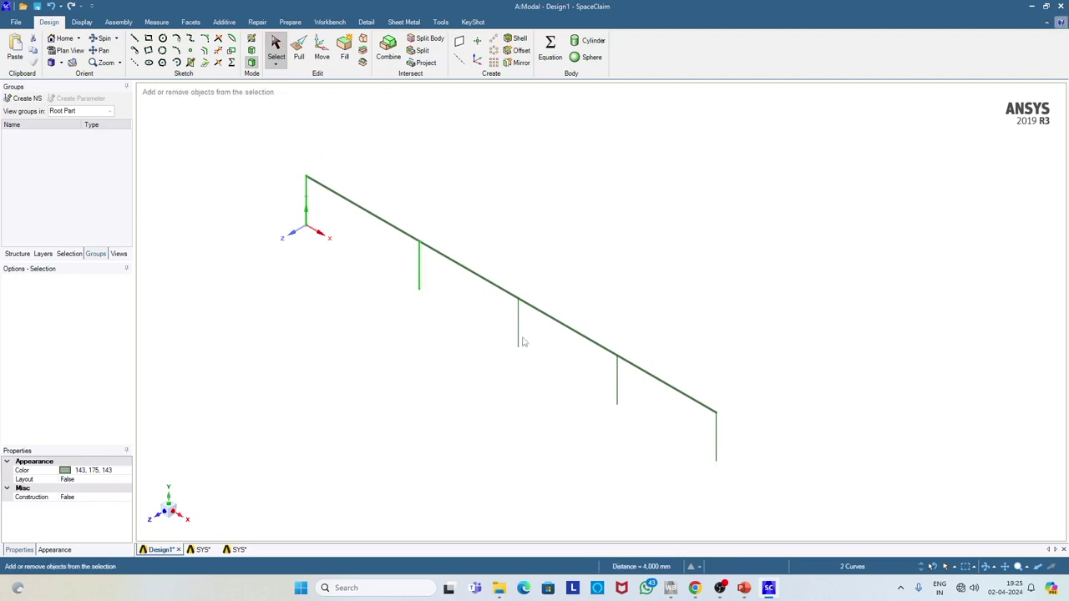
pyautogui.keyDown('ctrl'); pyautogui.click(519, 326); pyautogui.keyUp('ctrl')
pyautogui.keyDown('ctrl'); pyautogui.click(618, 378); pyautogui.keyUp('ctrl')
pyautogui.keyDown('ctrl'); pyautogui.click(716, 438); pyautogui.keyUp('ctrl')
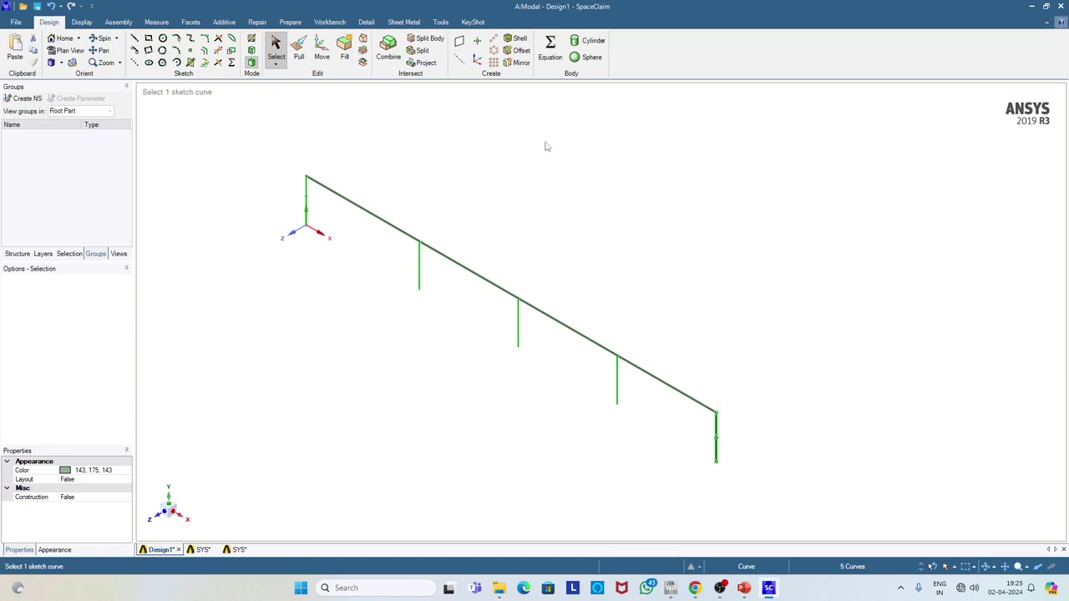
pyautogui.click(290, 22)
pyautogui.click(404, 65)
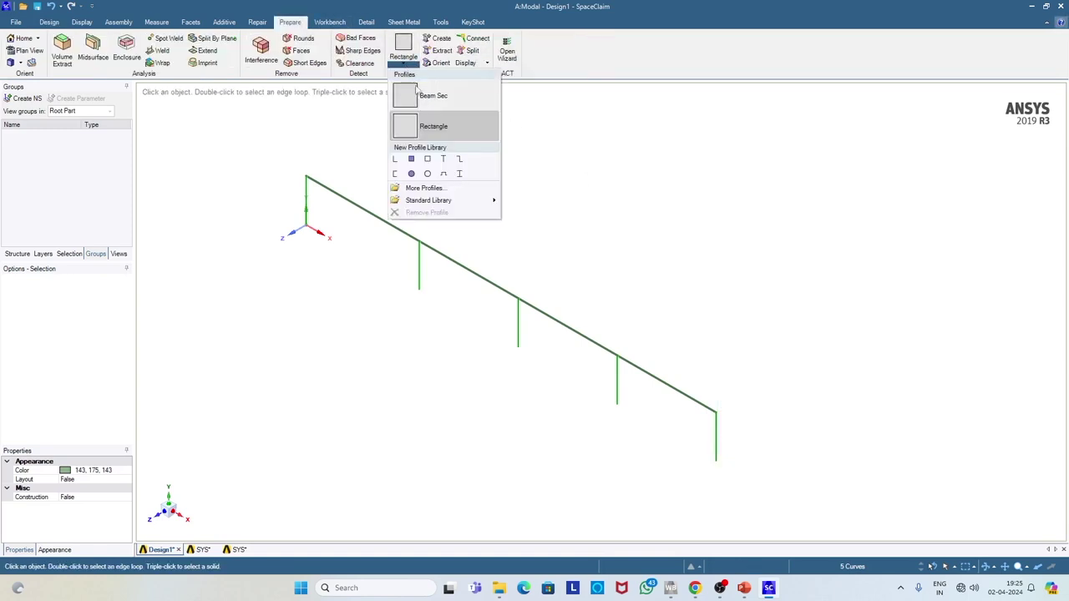
pyautogui.click(432, 130)
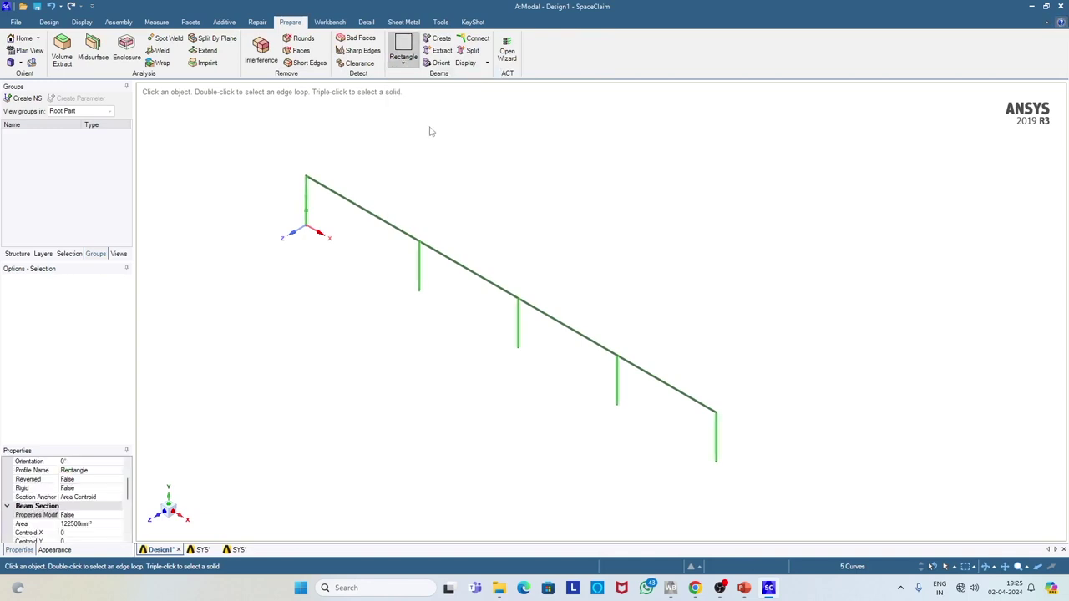
pyautogui.click(603, 229)
# - Rename the Rectangle beam profile in the design structure as Col Sec and return to 3D mode
pyautogui.click(17, 254)
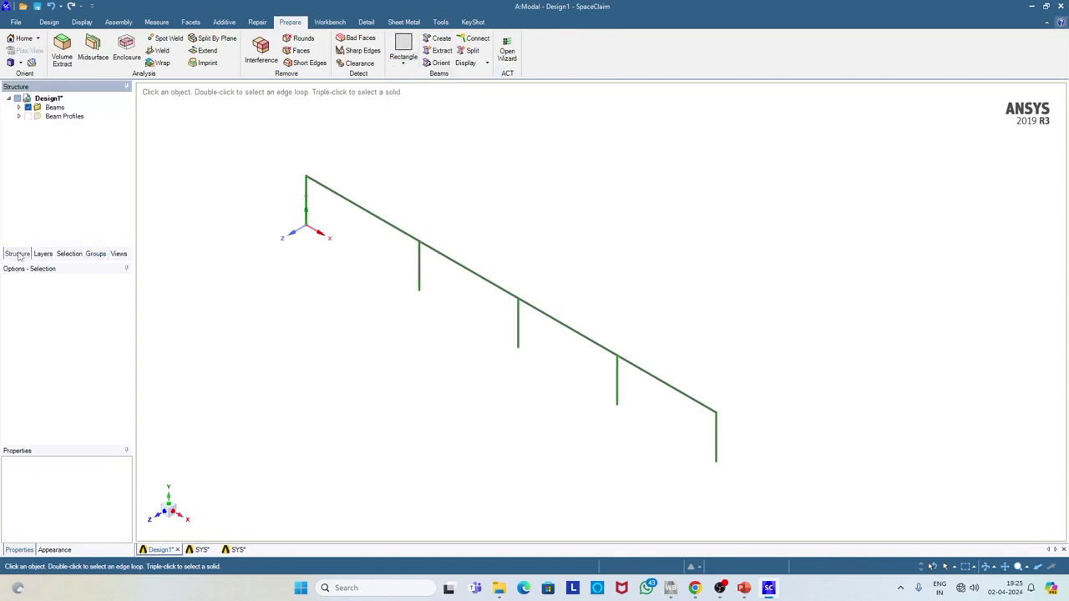
pyautogui.click(18, 116)
pyautogui.click(71, 136)
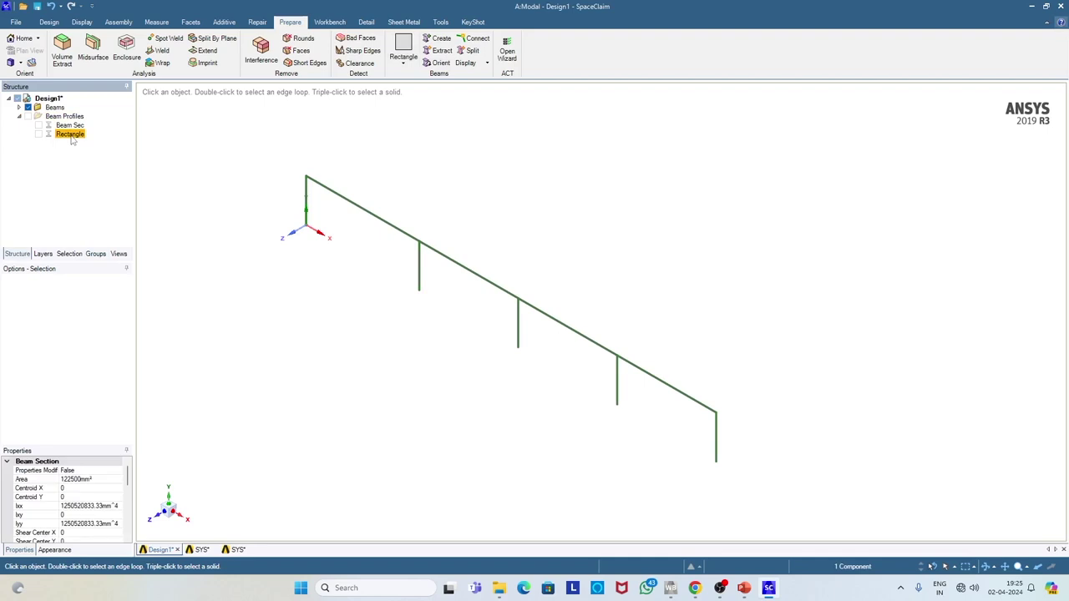
pyautogui.press('k')
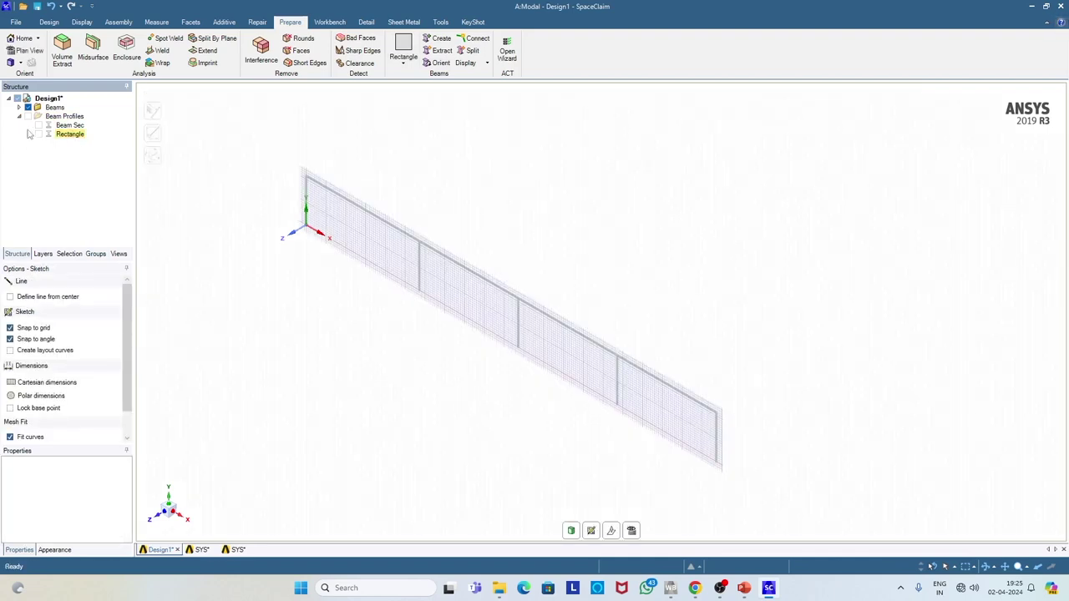
pyautogui.click(63, 139)
pyautogui.click(66, 138)
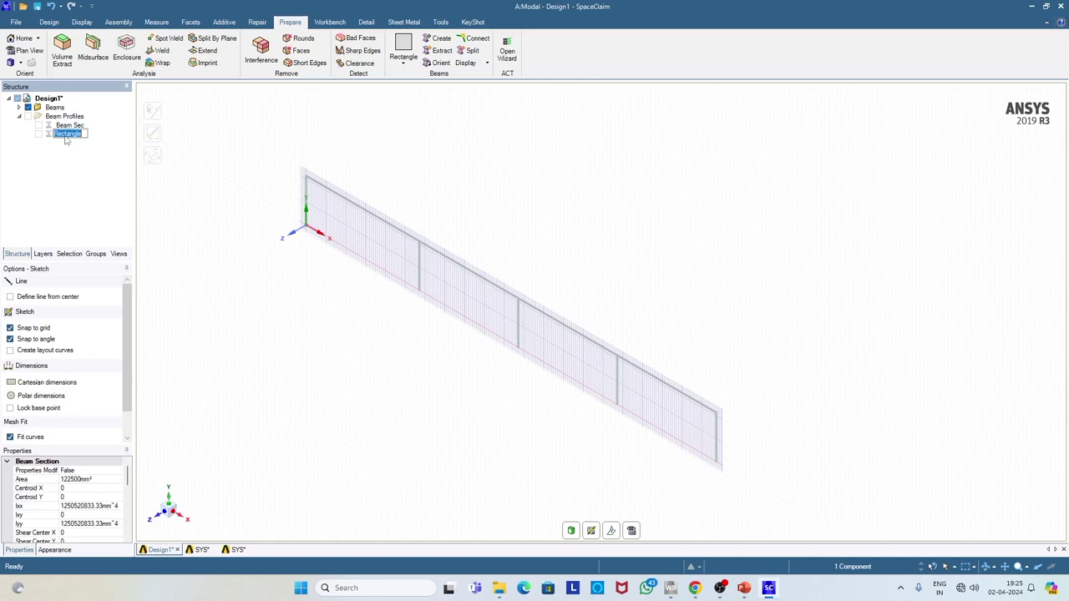
pyautogui.write('Col Sec')
pyautogui.press('Return')
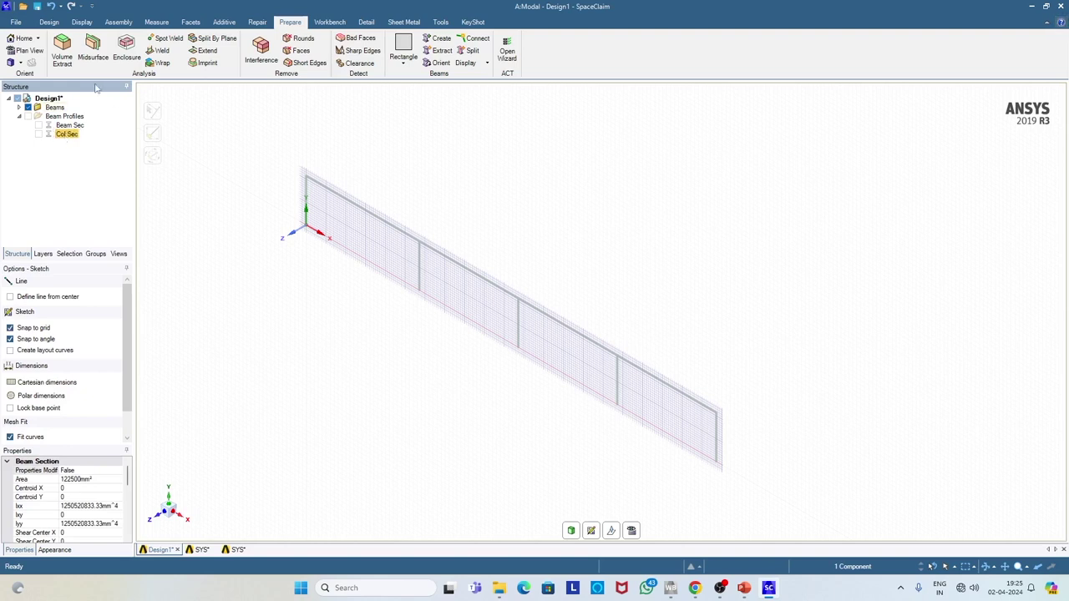
pyautogui.click(48, 22)
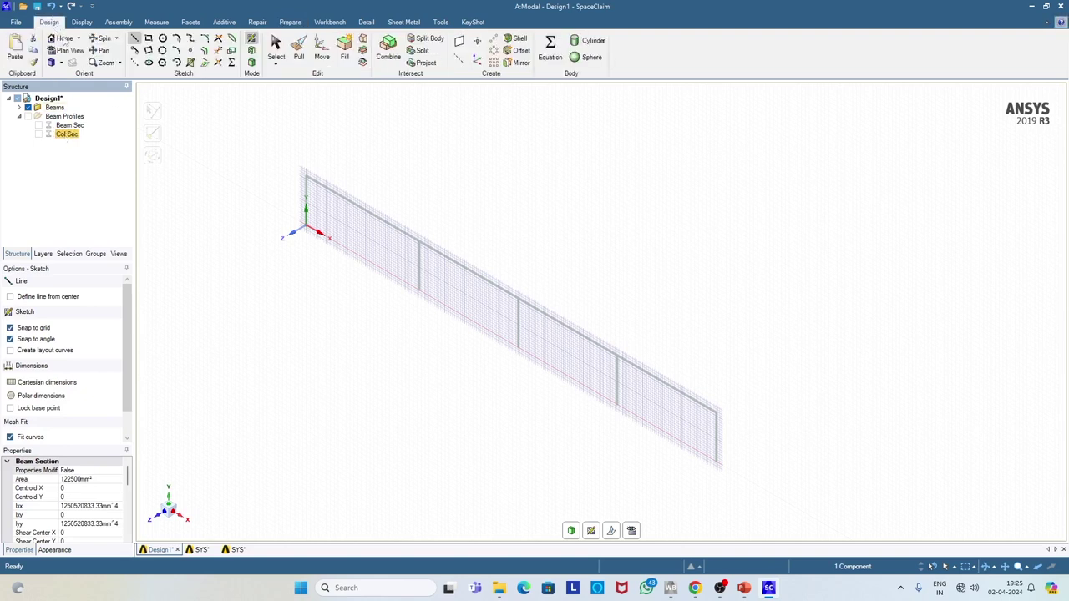
pyautogui.click(253, 64)
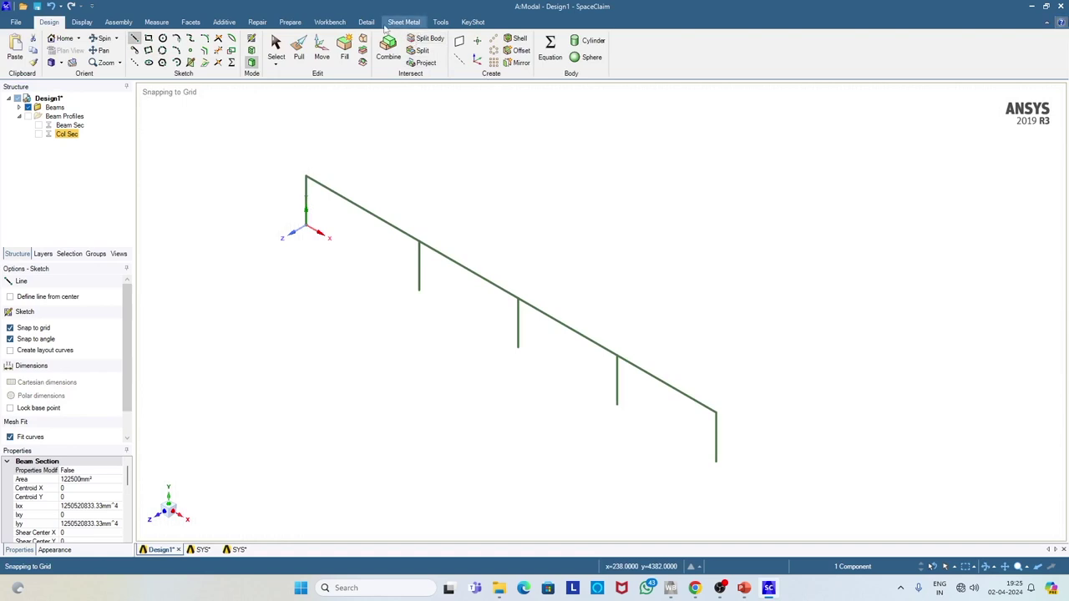
# - Display the beams as solid beams to inspect the frame's sections, and switch back to wire beams
pyautogui.click(291, 23)
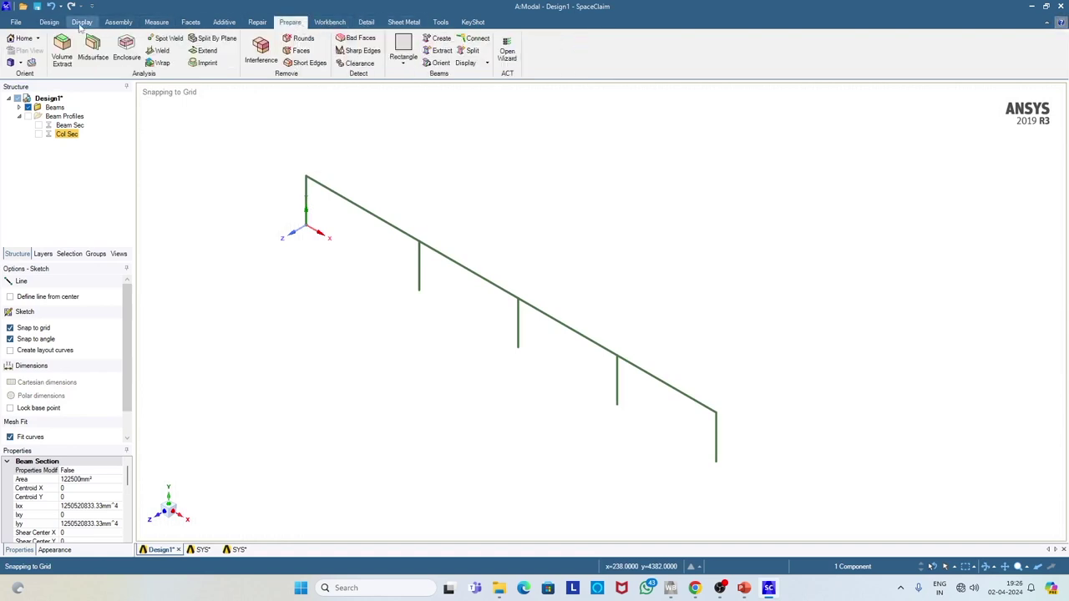
pyautogui.click(81, 24)
pyautogui.click(51, 23)
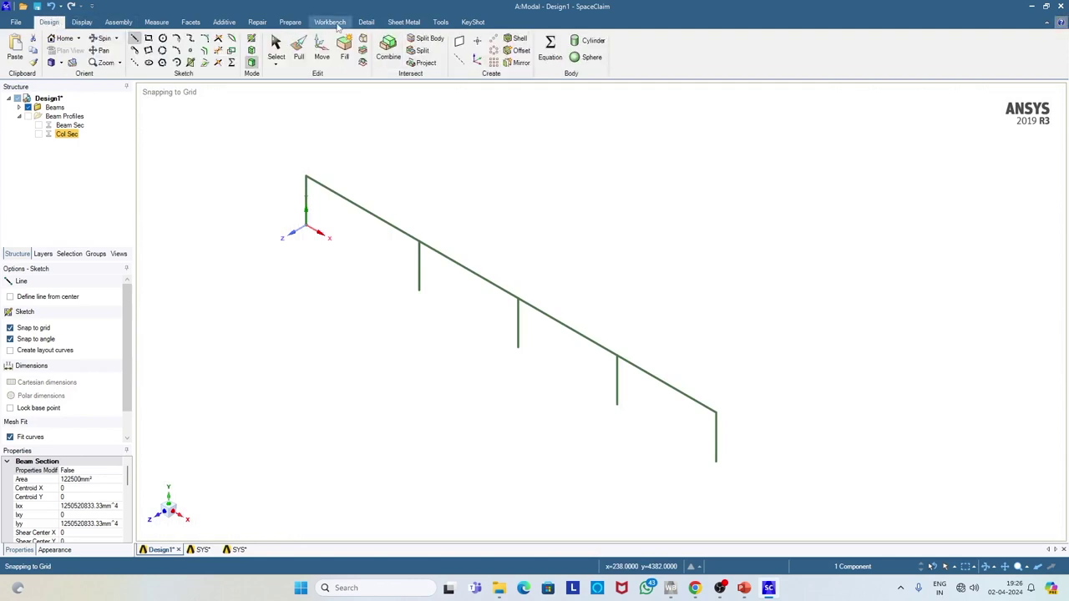
pyautogui.click(283, 24)
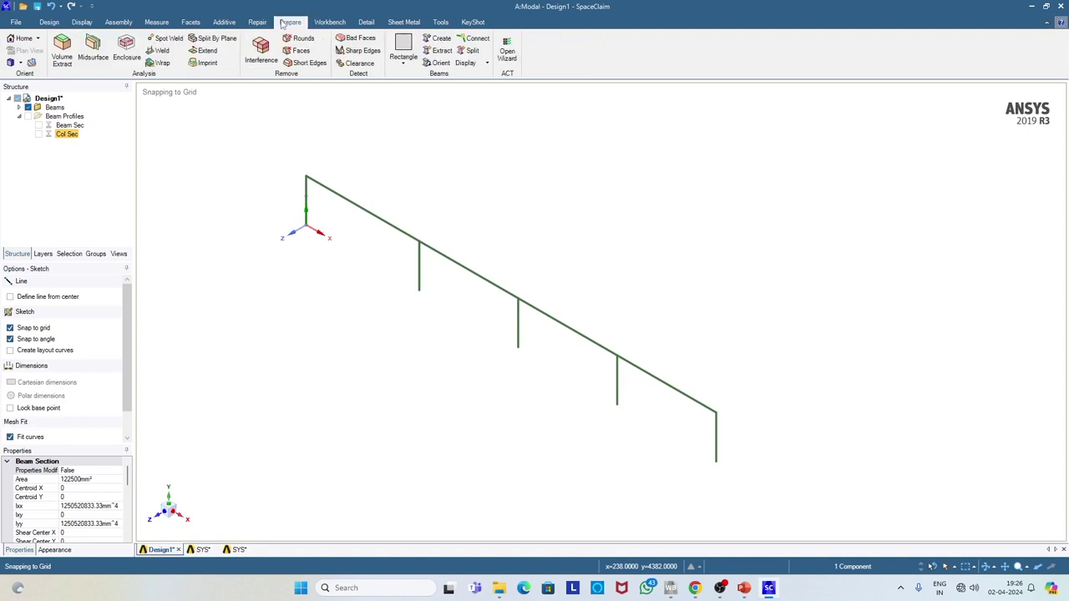
pyautogui.click(481, 64)
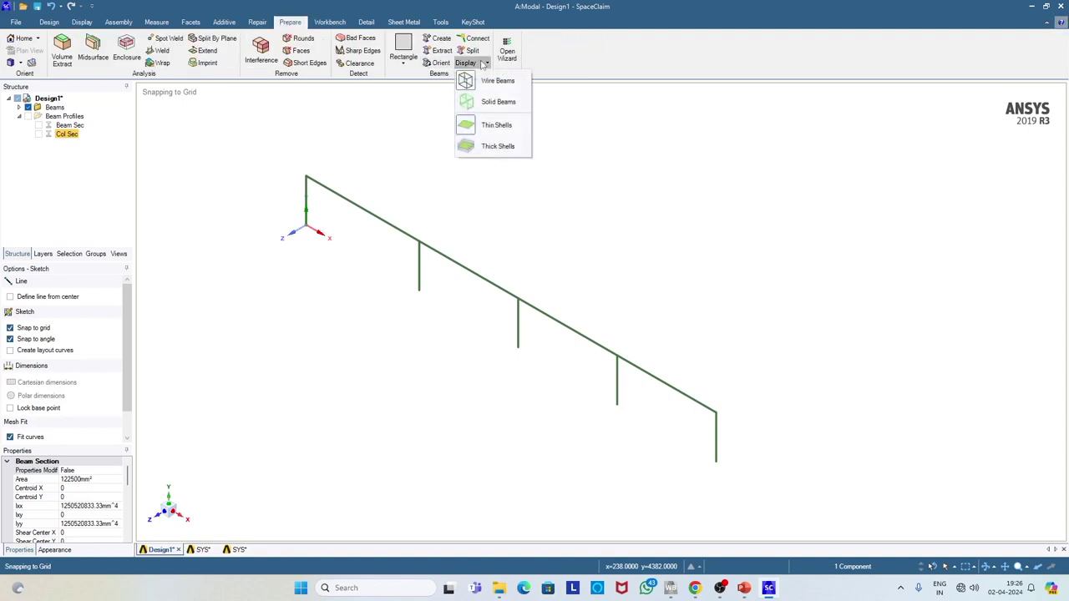
pyautogui.click(501, 102)
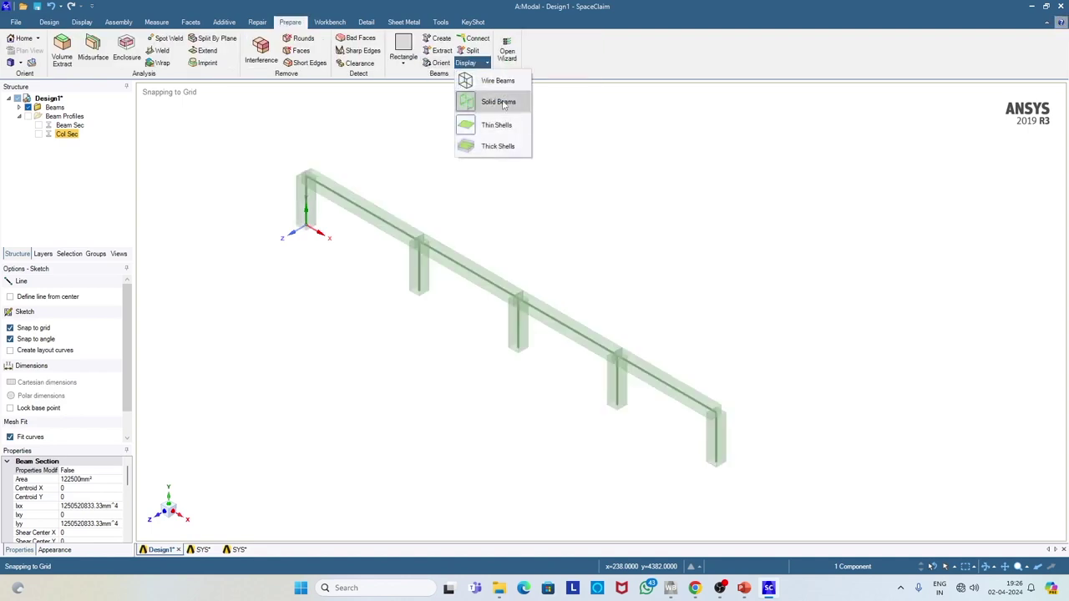
pyautogui.moveTo(528, 386)
pyautogui.mouseDown(button='middle')
pyautogui.moveTo(540, 367)
pyautogui.moveTo(529, 374)
pyautogui.mouseUp(button='middle')
pyautogui.scroll(2, 526, 385)
pyautogui.scroll(-1, 526, 385)
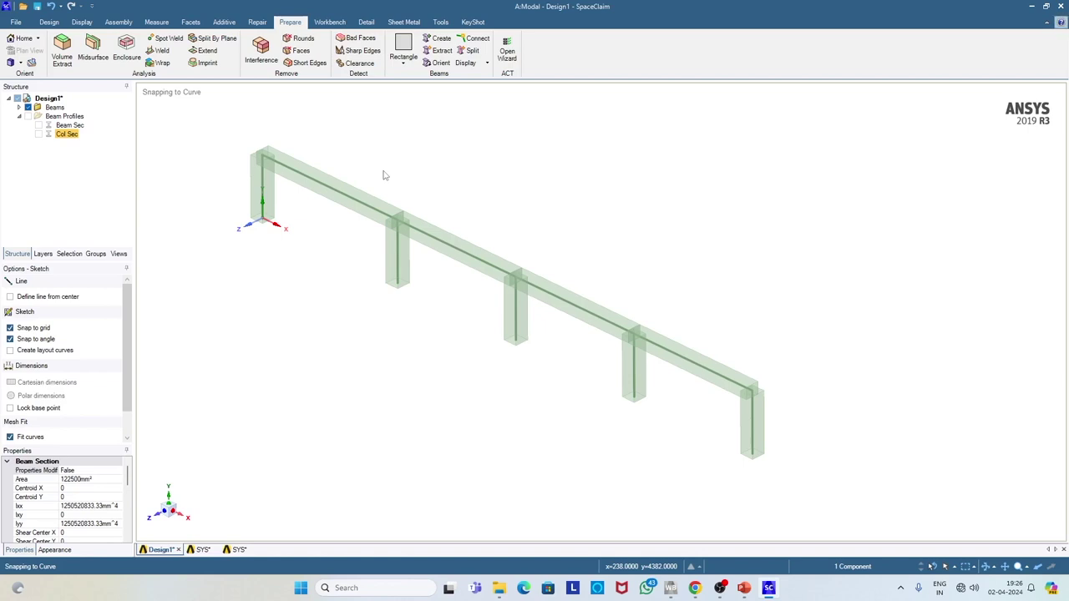
pyautogui.click(482, 64)
pyautogui.click(493, 81)
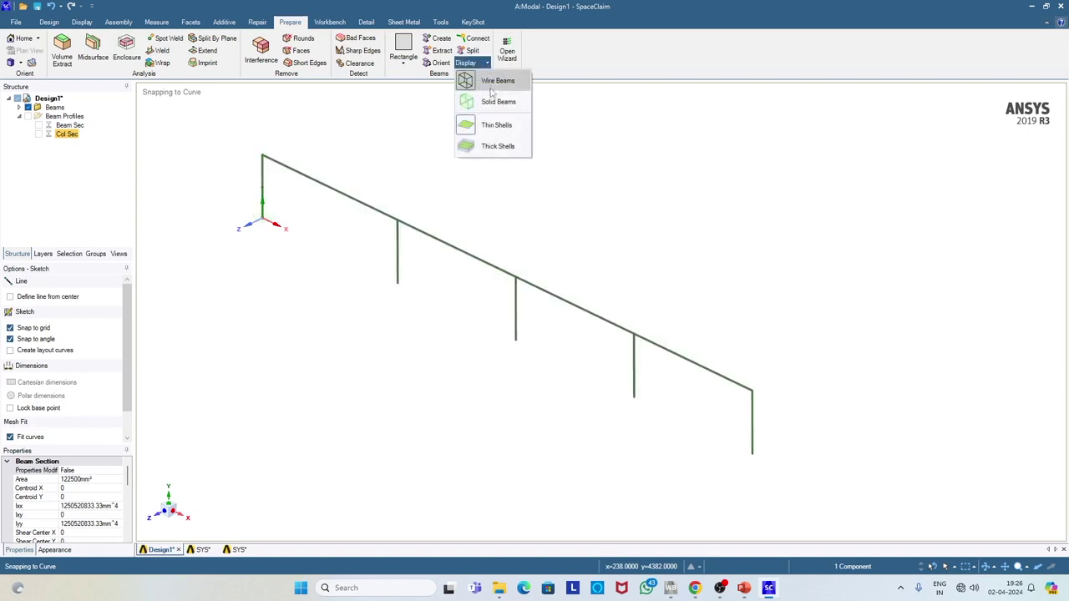
# - Create a one-dimensional linear pattern of the four horizontal beams upward along the column direction, with count 2 and pitch 3000 mm
pyautogui.click(50, 23)
pyautogui.scroll(-4, 558, 231)
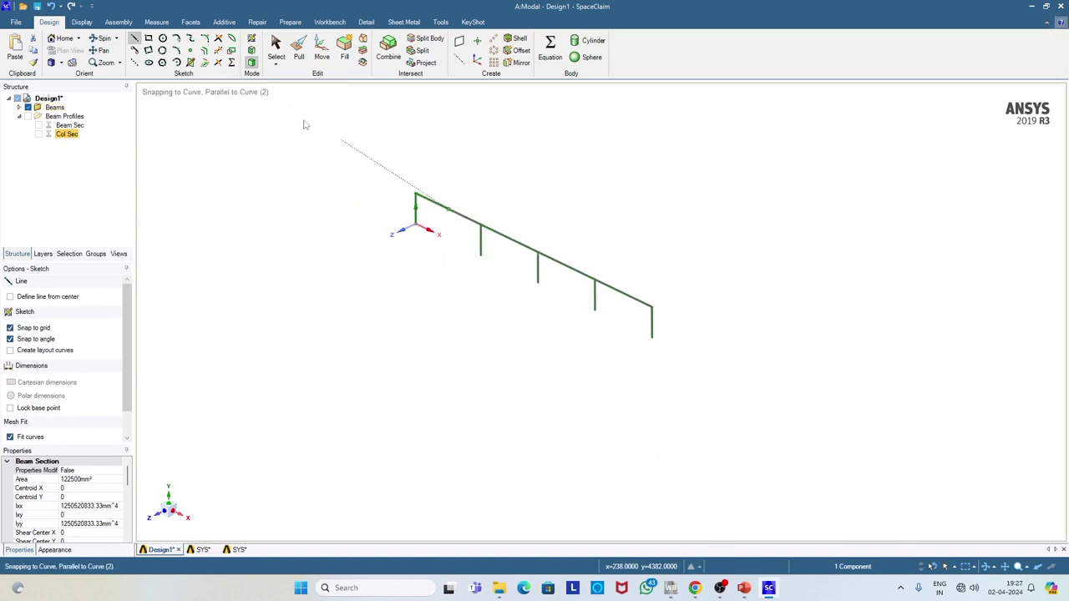
pyautogui.click(276, 46)
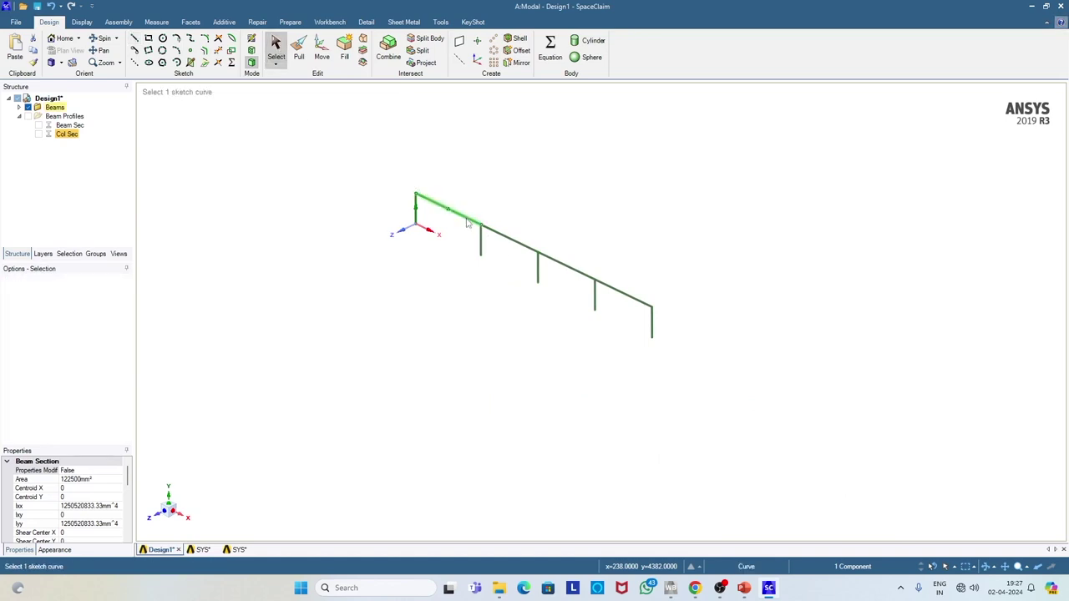
pyautogui.click(495, 236)
pyautogui.keyDown('ctrl'); pyautogui.click(567, 268); pyautogui.keyUp('ctrl')
pyautogui.keyDown('ctrl'); pyautogui.click(625, 295); pyautogui.keyUp('ctrl')
pyautogui.keyDown('ctrl'); pyautogui.click(626, 294); pyautogui.keyUp('ctrl')
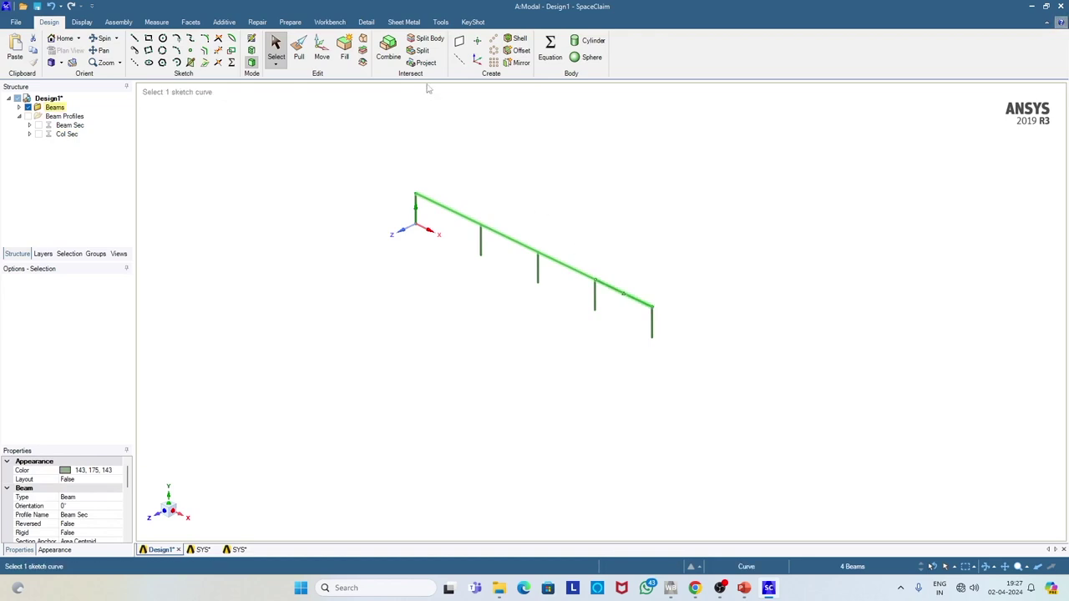
pyautogui.click(493, 41)
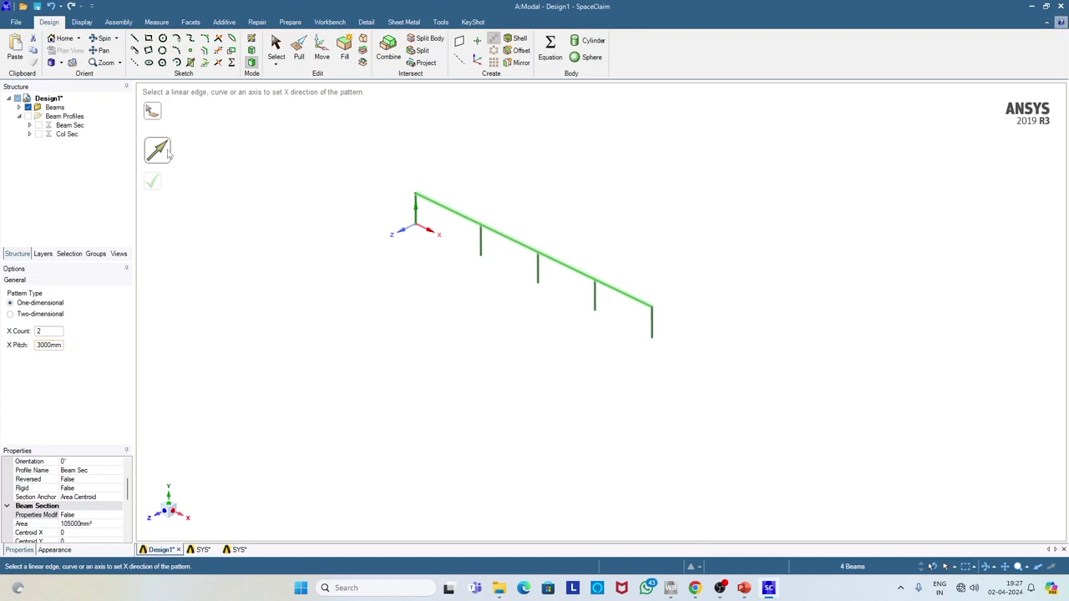
pyautogui.click(417, 219)
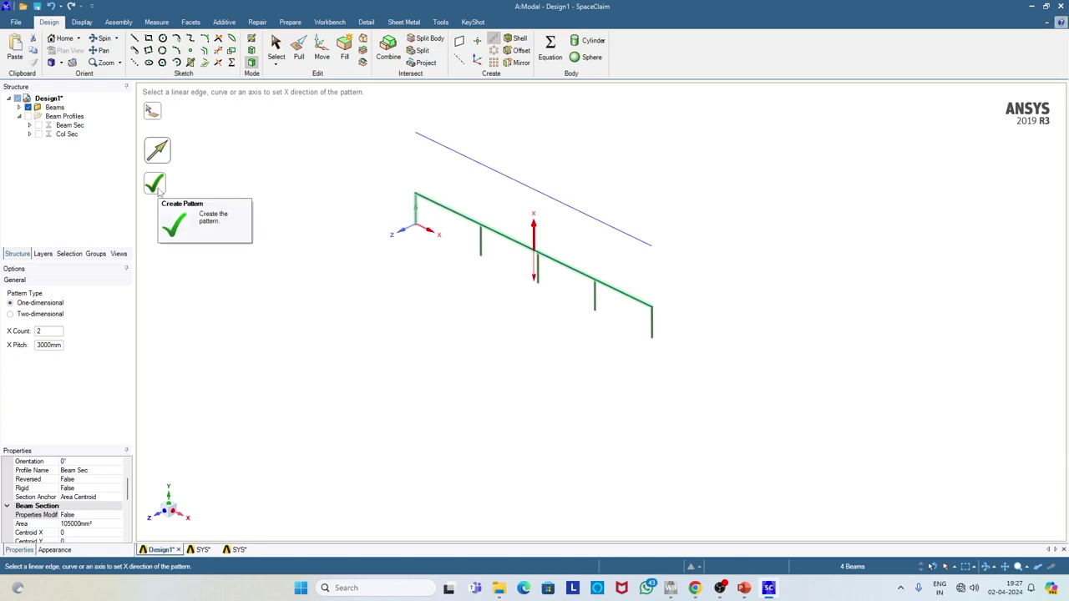
pyautogui.click(155, 184)
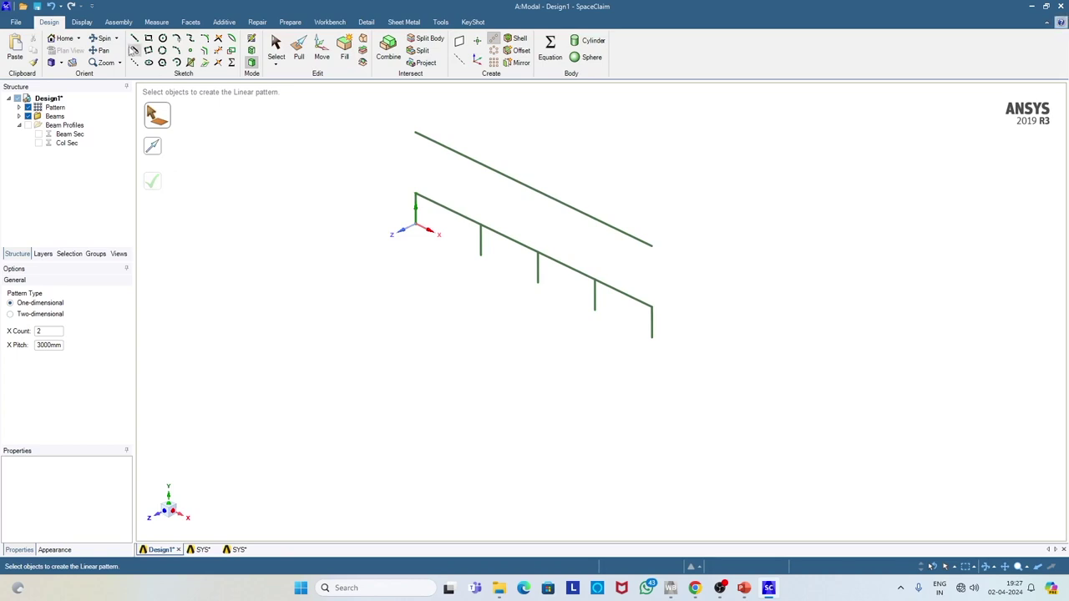
# - Try to sketch a column line from the lower beam's end above the origin up to the patterned upper beam, and undo it
pyautogui.click(135, 38)
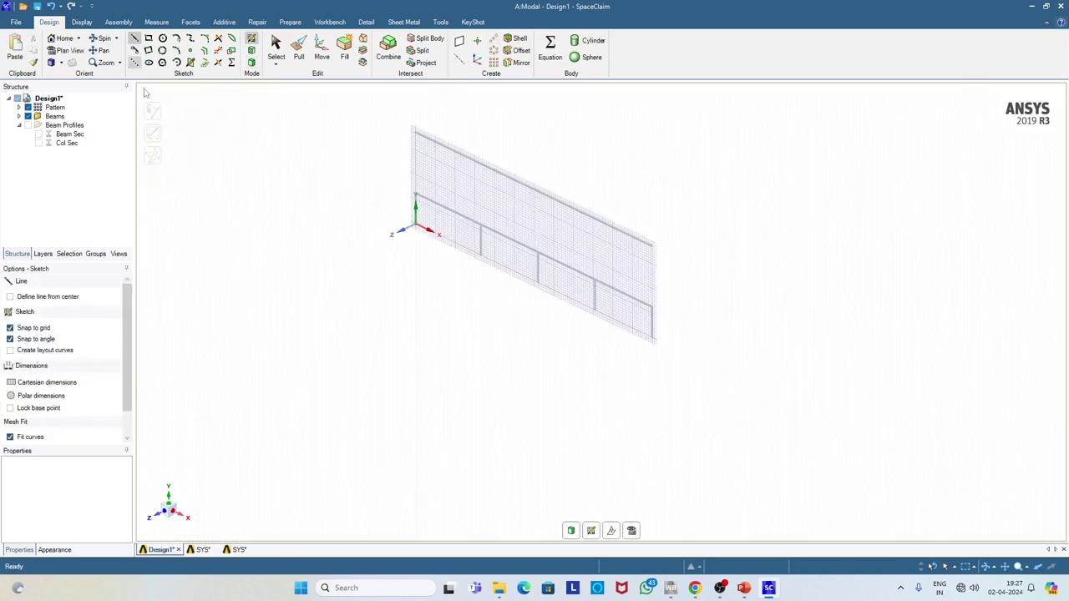
pyautogui.click(415, 196)
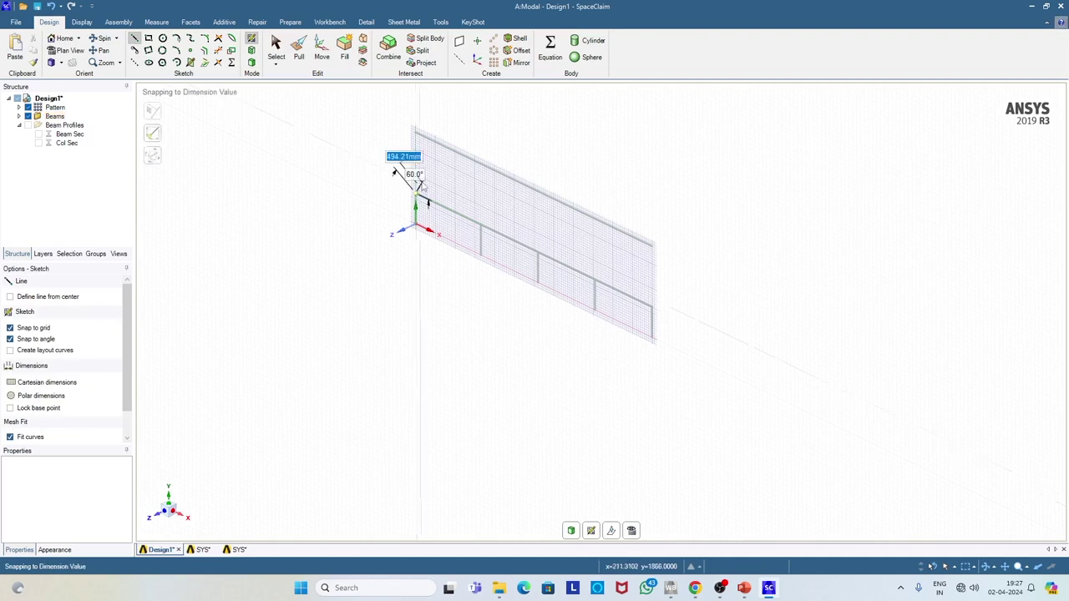
pyautogui.click(415, 134)
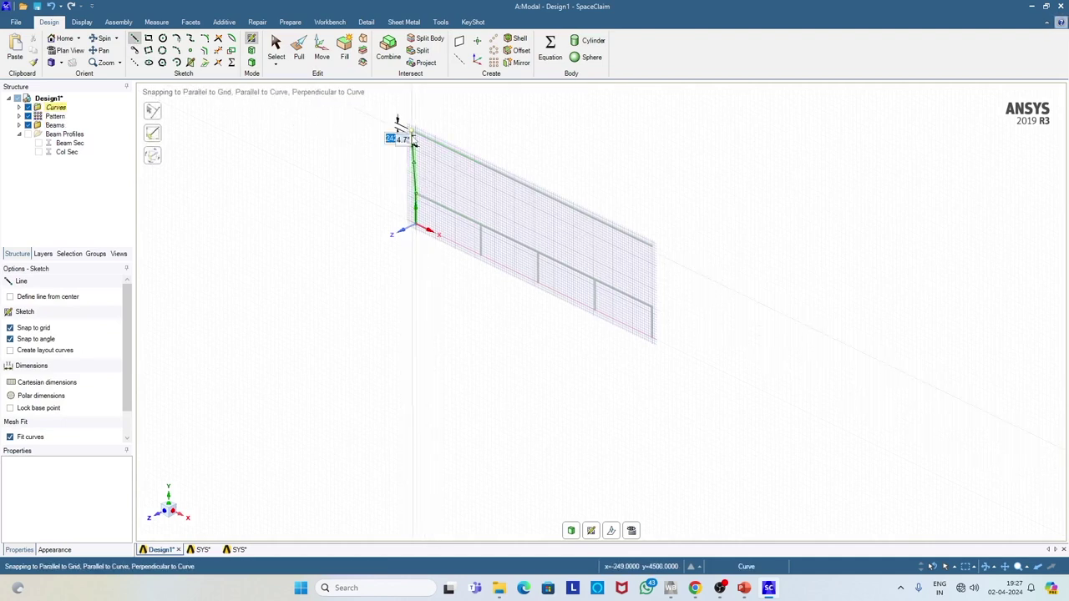
pyautogui.press('Escape')
pyautogui.press('Escape')
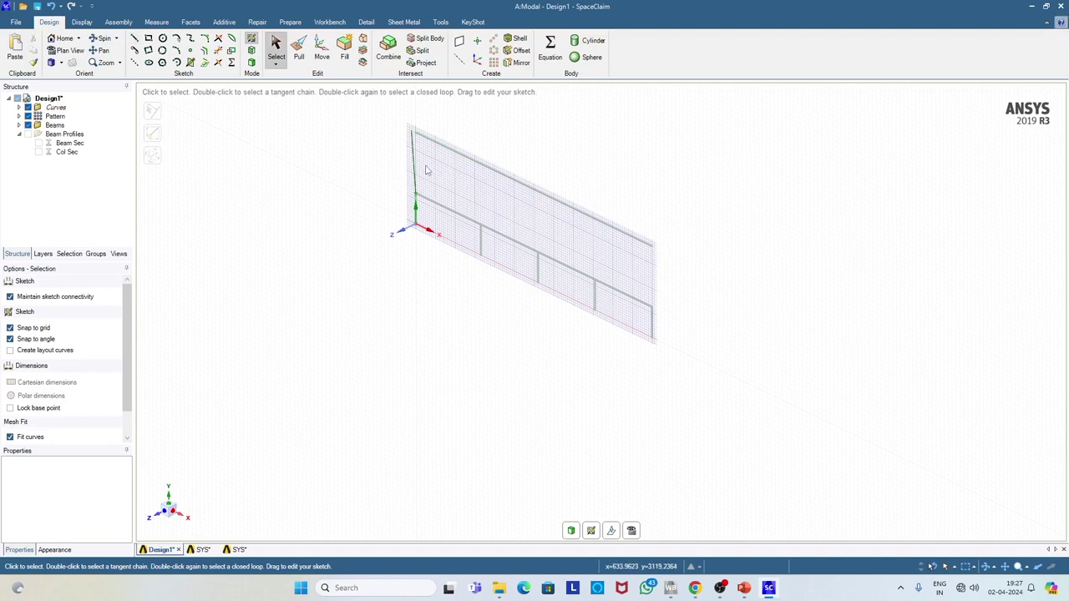
pyautogui.hotkey('ctrl', 'z')
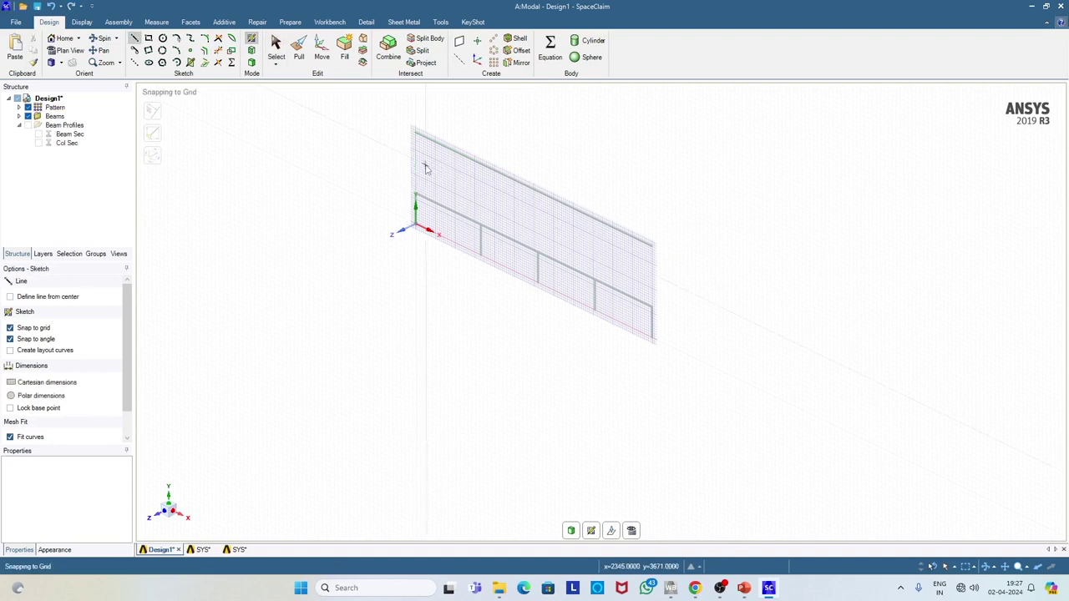
# - Sketch 3000 mm vertical lines from the lower beam to the upper beam at the first three column positions from the origin
pyautogui.click(63, 64)
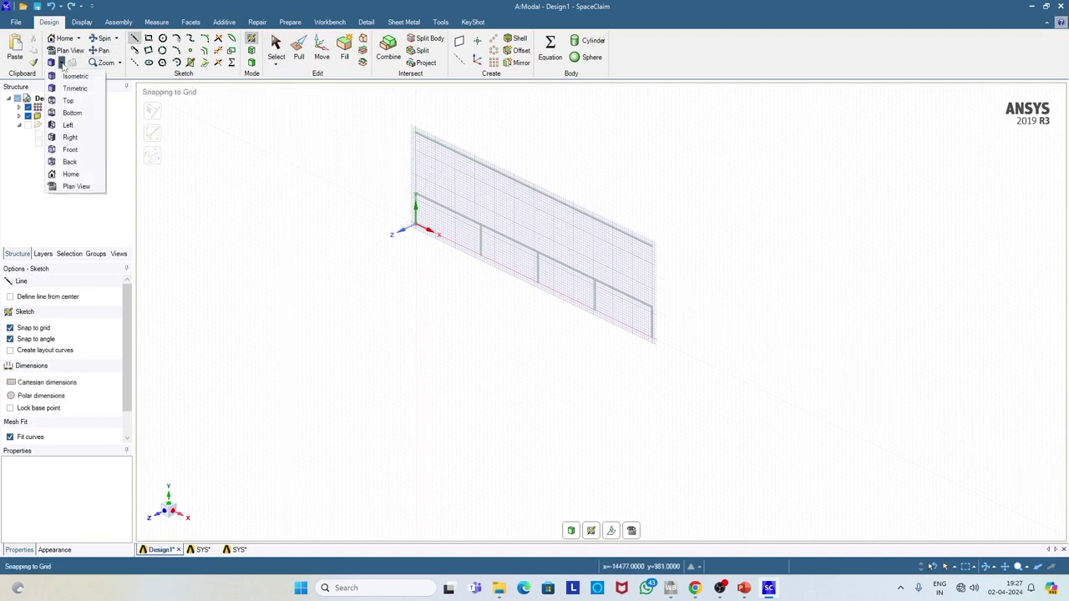
pyautogui.click(72, 149)
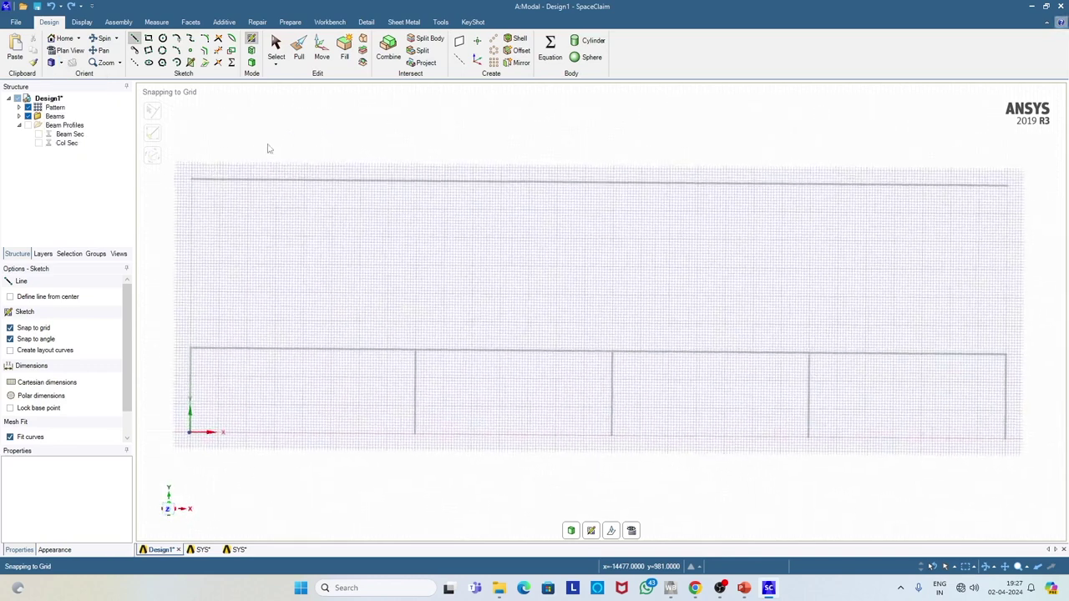
pyautogui.click(184, 357)
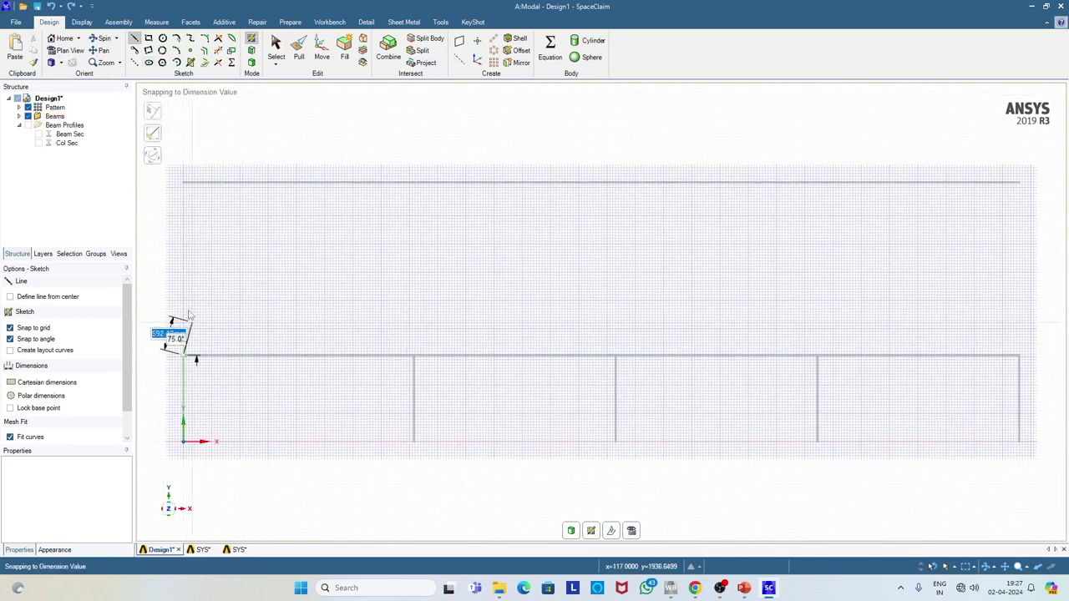
pyautogui.click(185, 184)
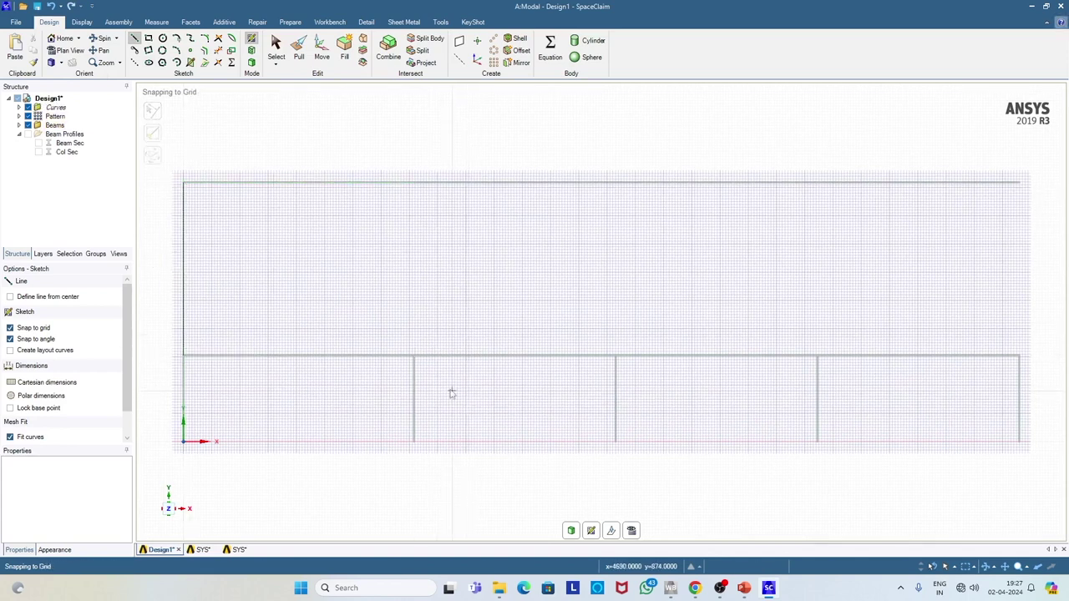
pyautogui.click(411, 356)
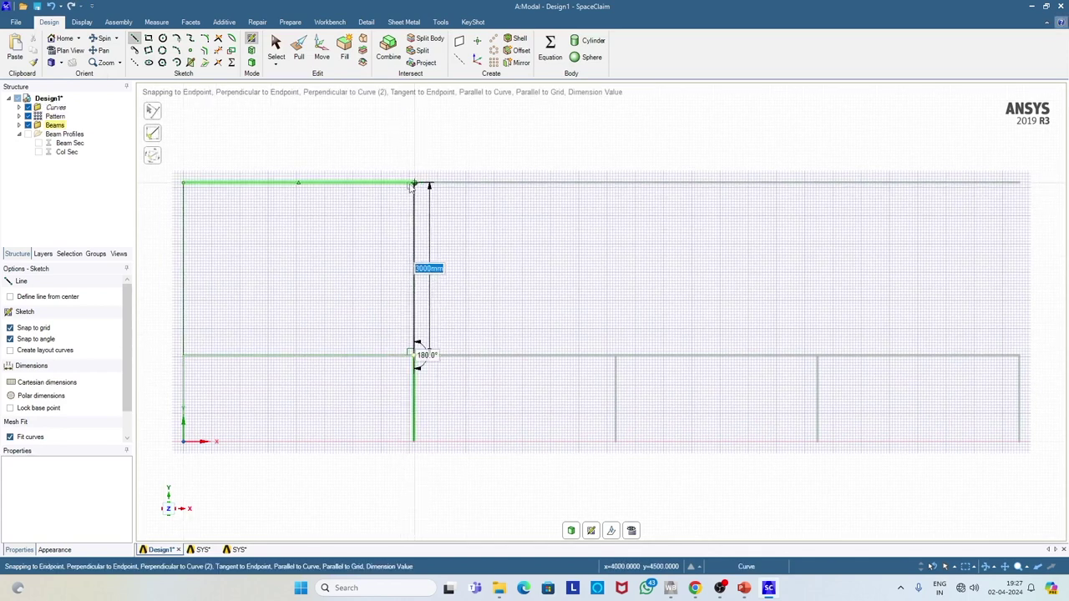
pyautogui.click(412, 184)
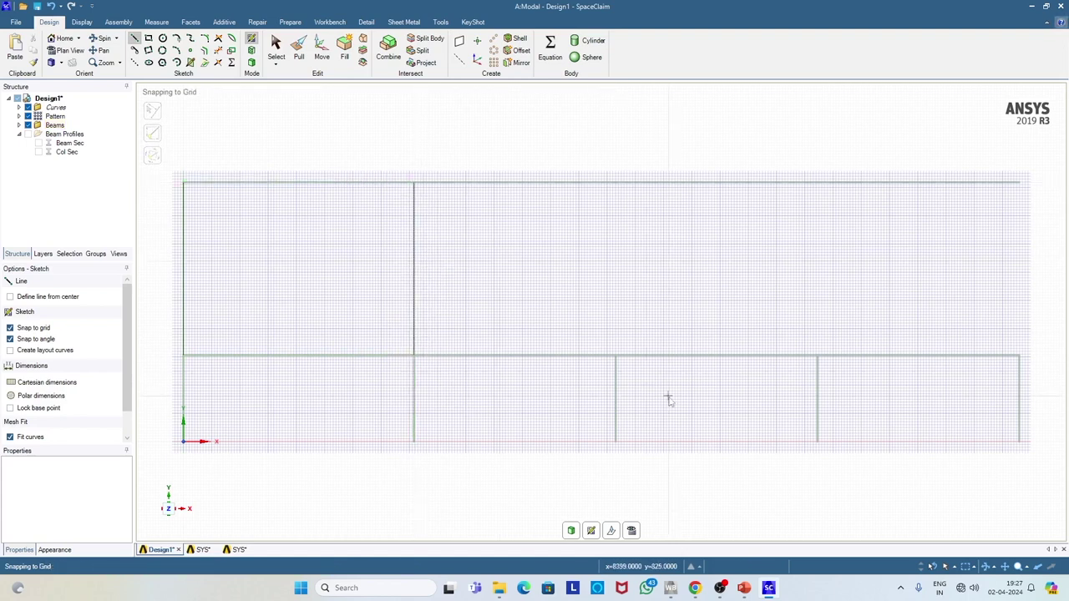
pyautogui.click(617, 358)
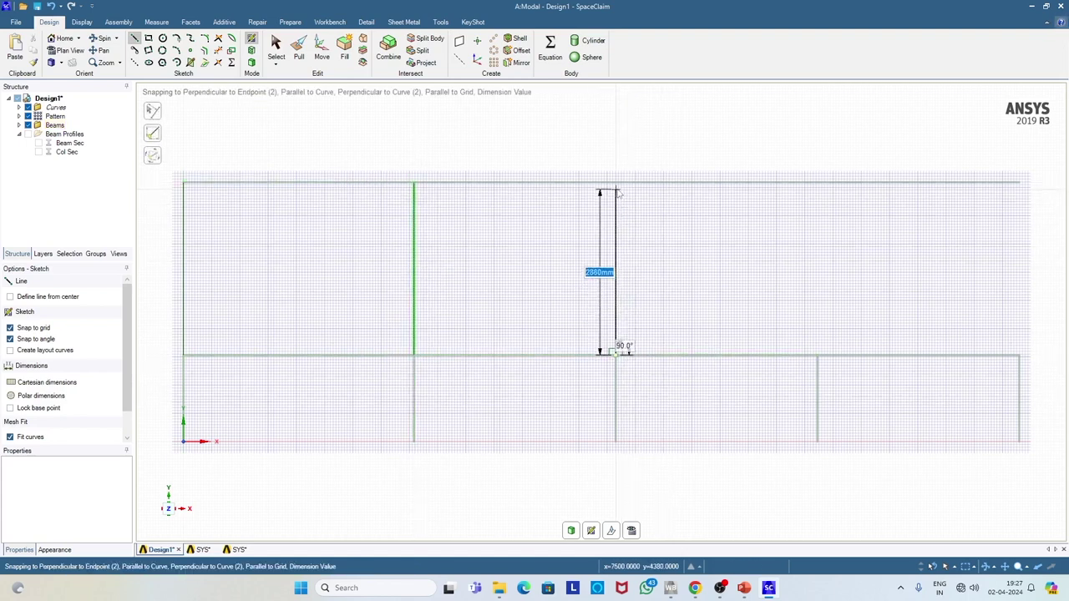
pyautogui.click(616, 184)
# - Sketch the remaining two vertical column lines between the lower and upper beams, and return to 3D mode
pyautogui.click(818, 358)
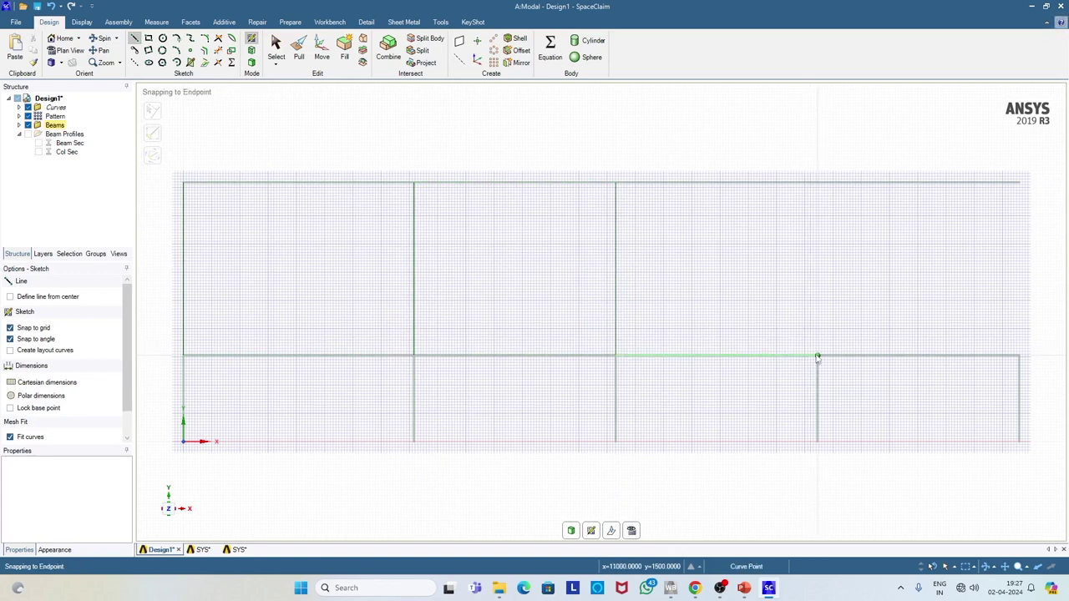
pyautogui.click(818, 184)
pyautogui.click(817, 357)
pyautogui.scroll(-2, 835, 289)
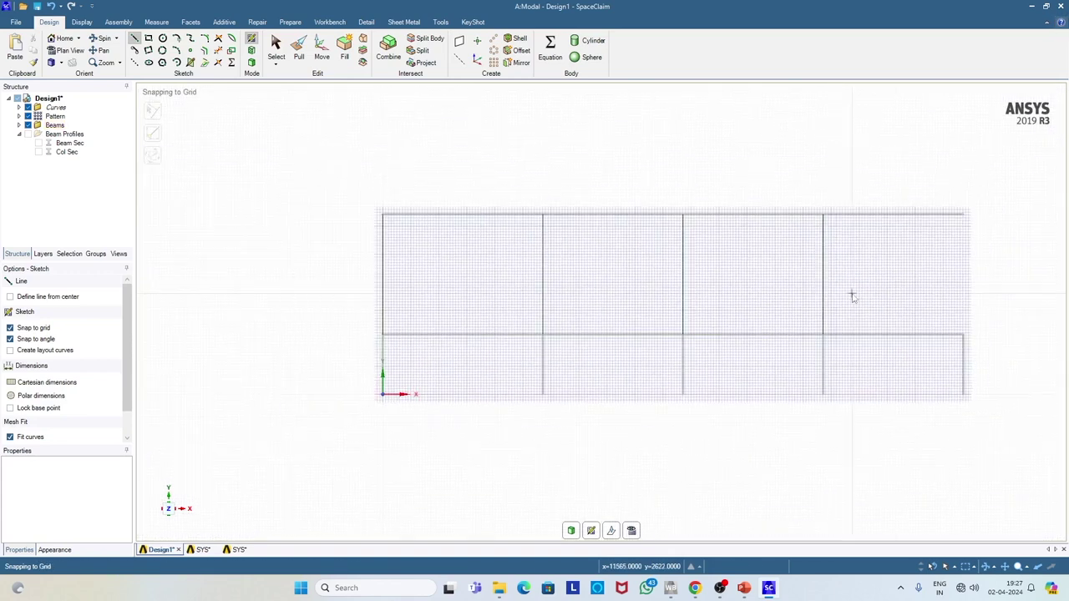
pyautogui.click(964, 336)
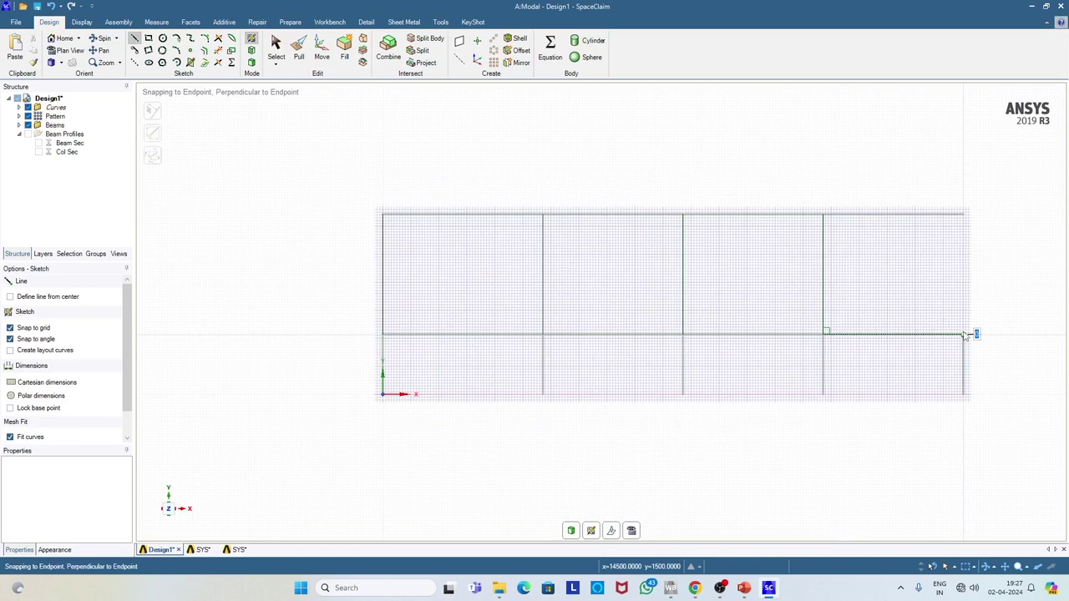
pyautogui.click(965, 216)
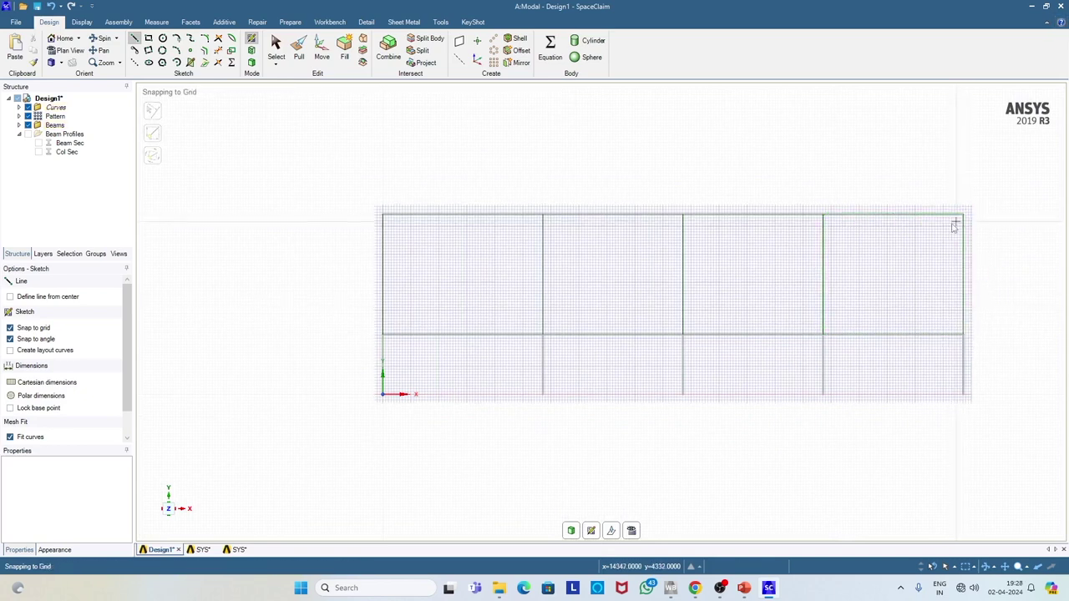
pyautogui.click(251, 62)
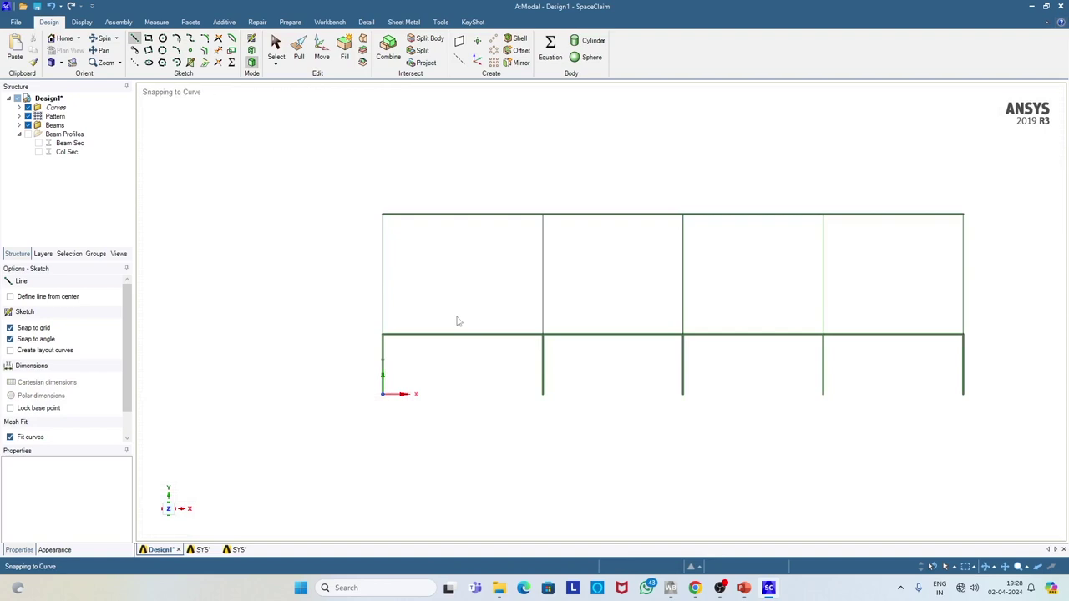
# - Convert the five upper-storey column lines into beams with the Col Sec profile
pyautogui.click(78, 39)
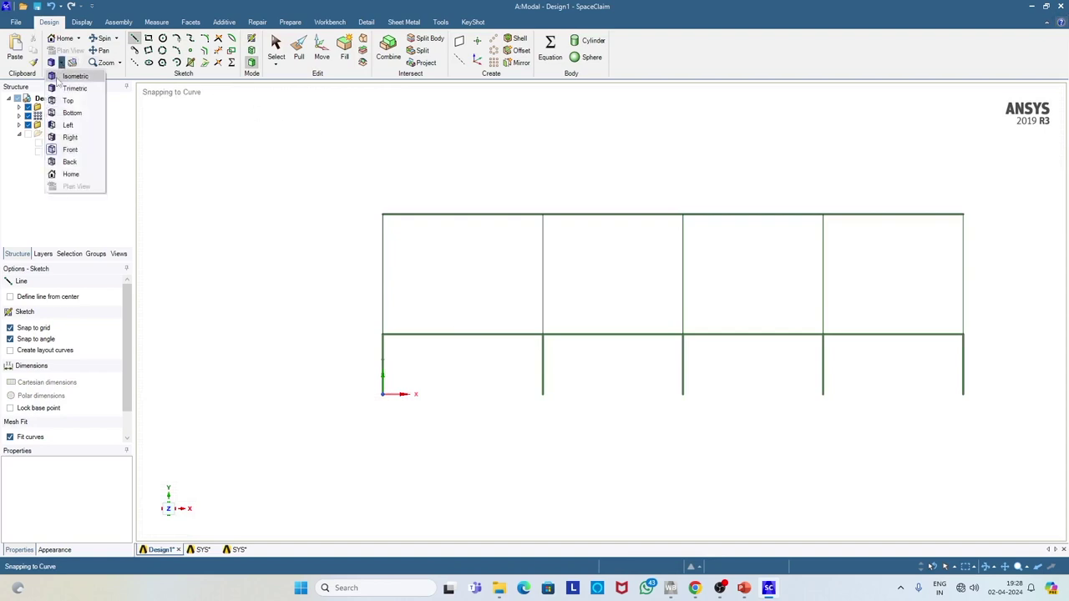
pyautogui.click(71, 74)
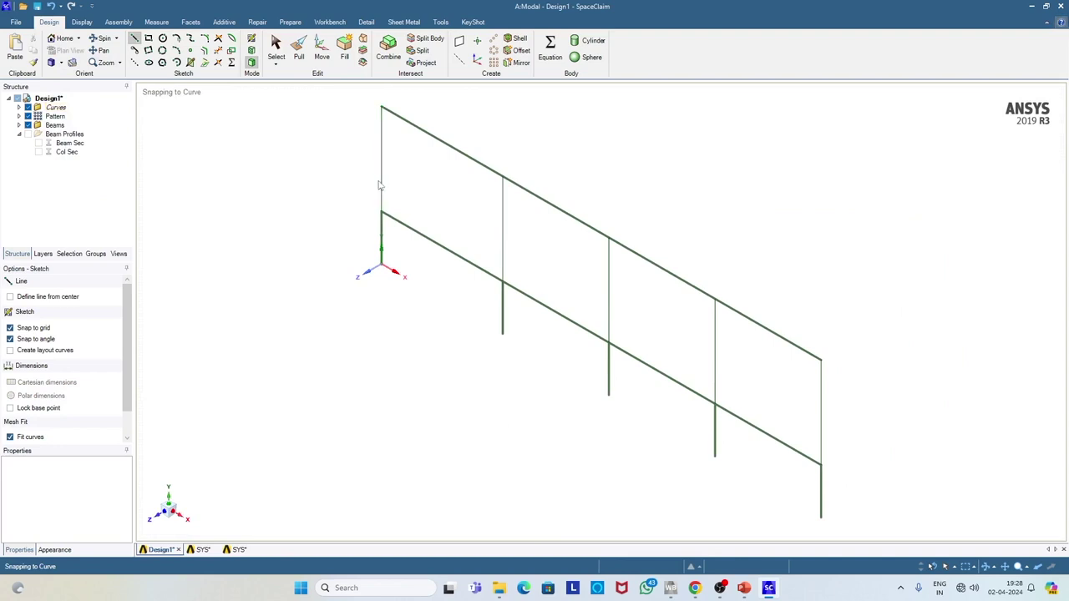
pyautogui.click(275, 49)
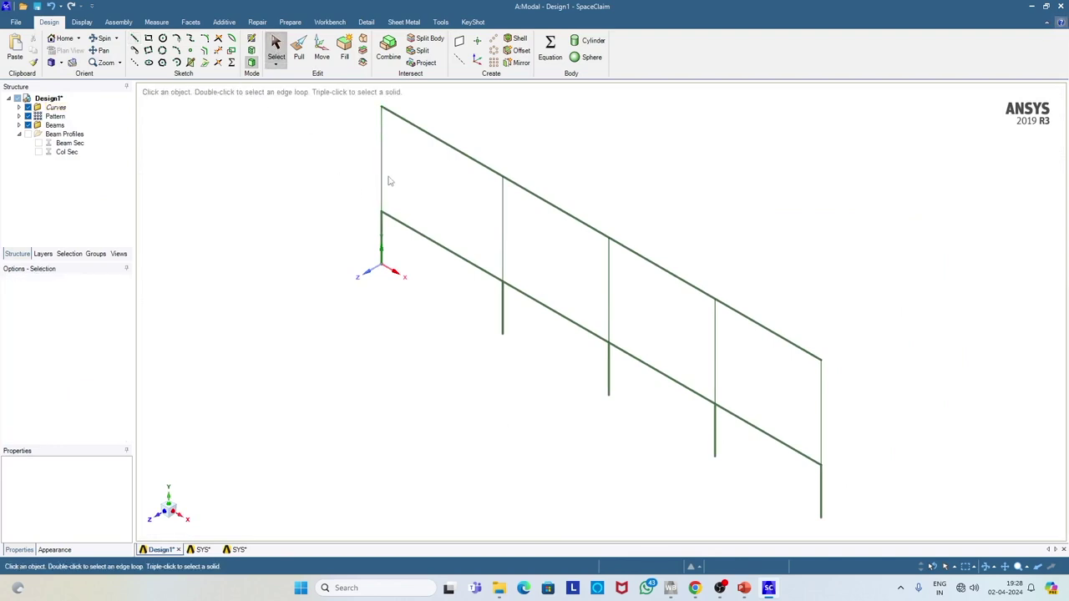
pyautogui.click(383, 178)
pyautogui.click(503, 219)
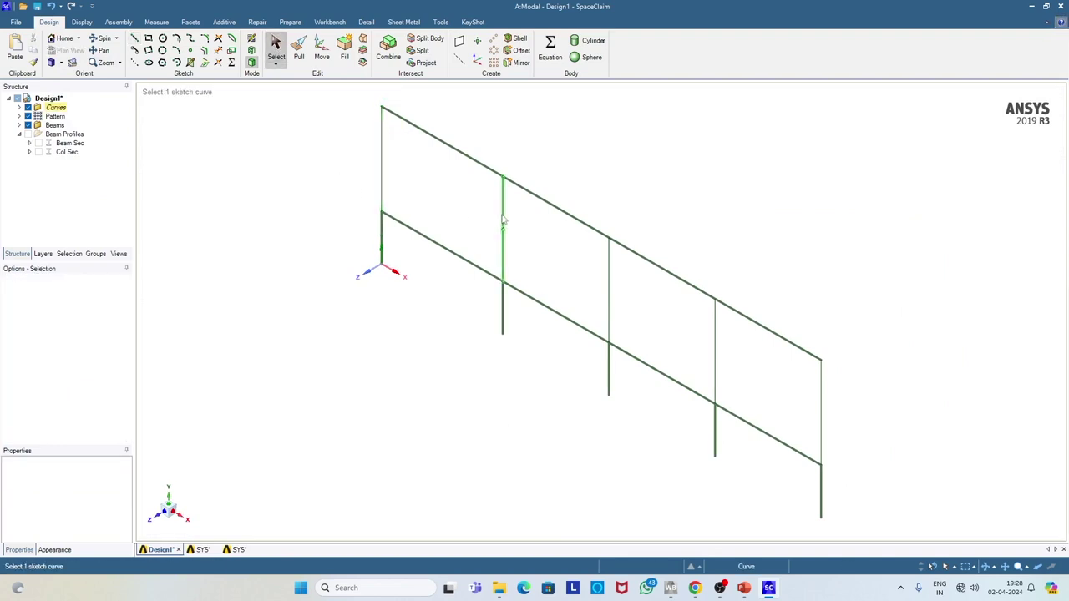
pyautogui.click(380, 163)
pyautogui.keyDown('ctrl'); pyautogui.click(509, 224); pyautogui.keyUp('ctrl')
pyautogui.keyDown('ctrl'); pyautogui.click(609, 278); pyautogui.keyUp('ctrl')
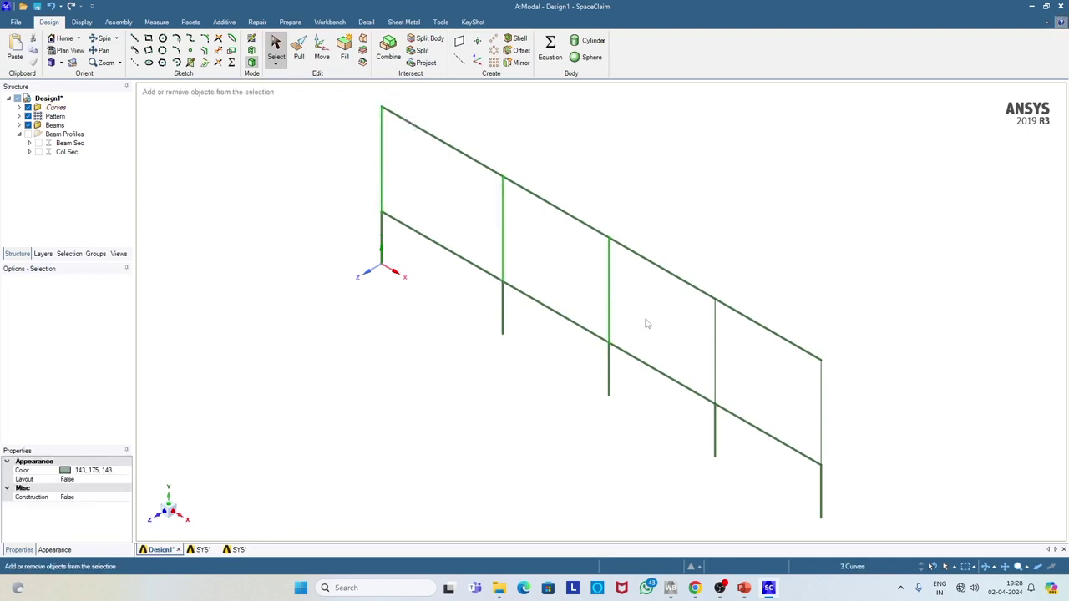
pyautogui.keyDown('ctrl'); pyautogui.click(715, 328); pyautogui.keyUp('ctrl')
pyautogui.keyDown('ctrl'); pyautogui.click(821, 384); pyautogui.keyUp('ctrl')
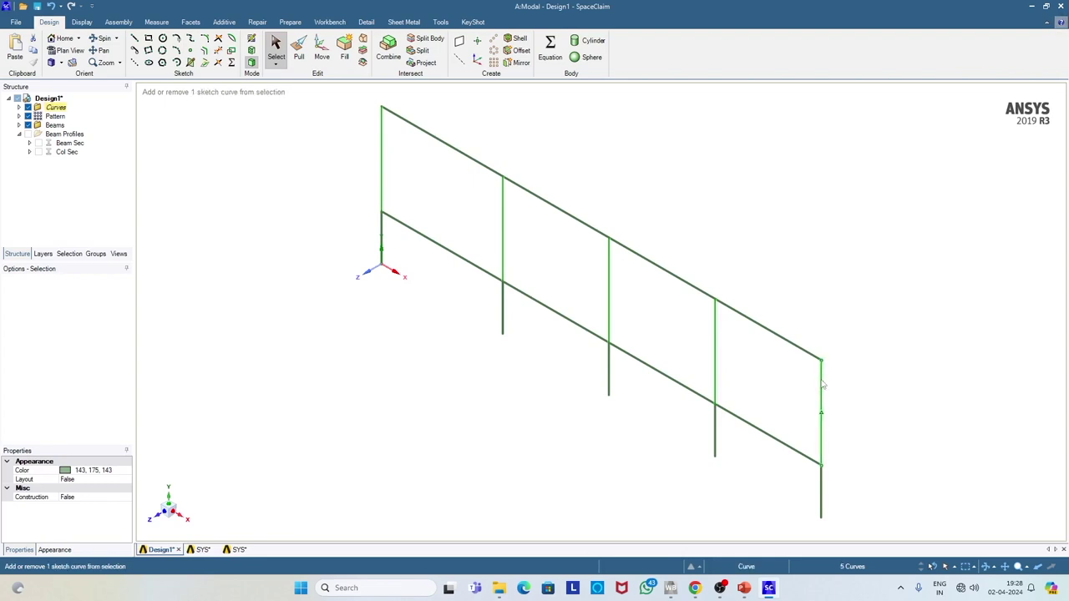
pyautogui.click(288, 22)
pyautogui.click(404, 64)
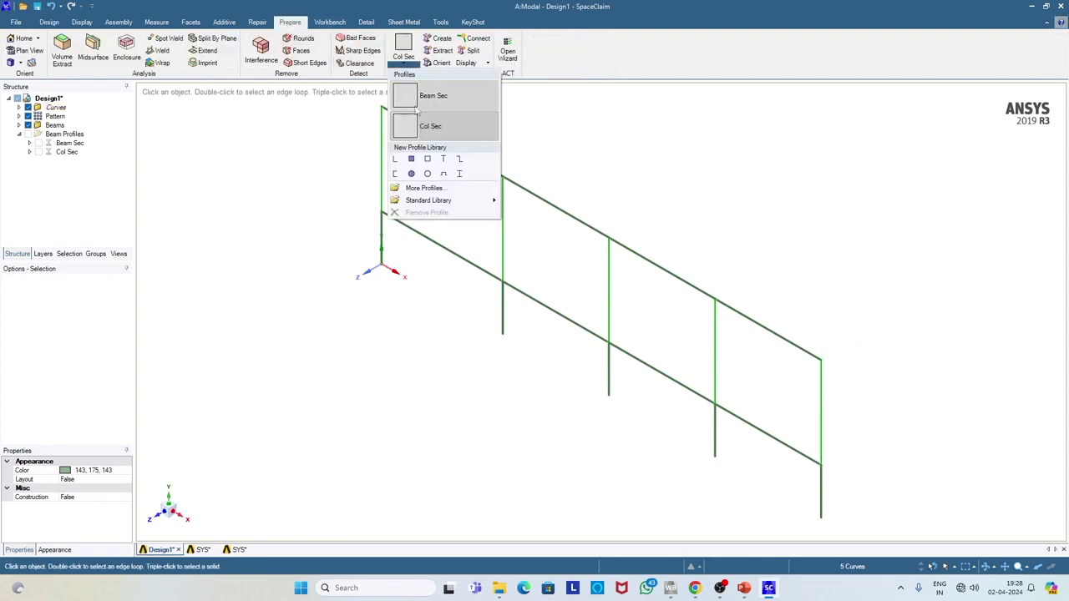
pyautogui.click(411, 128)
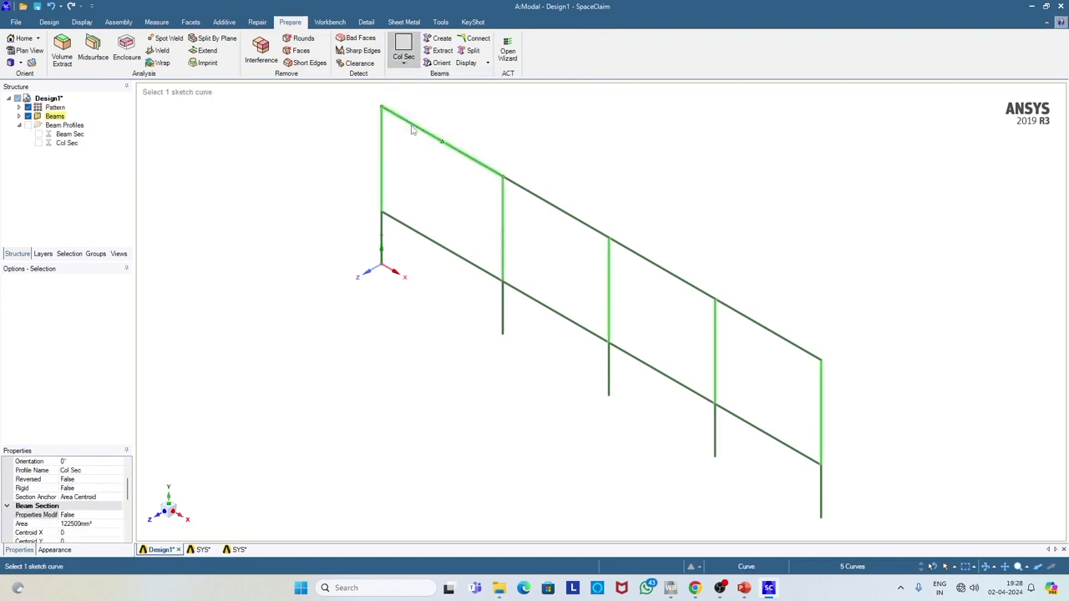
# - Display the beams as solid beams to inspect the two-storey frame, and switch back to wire beams
pyautogui.click(472, 64)
pyautogui.click(489, 104)
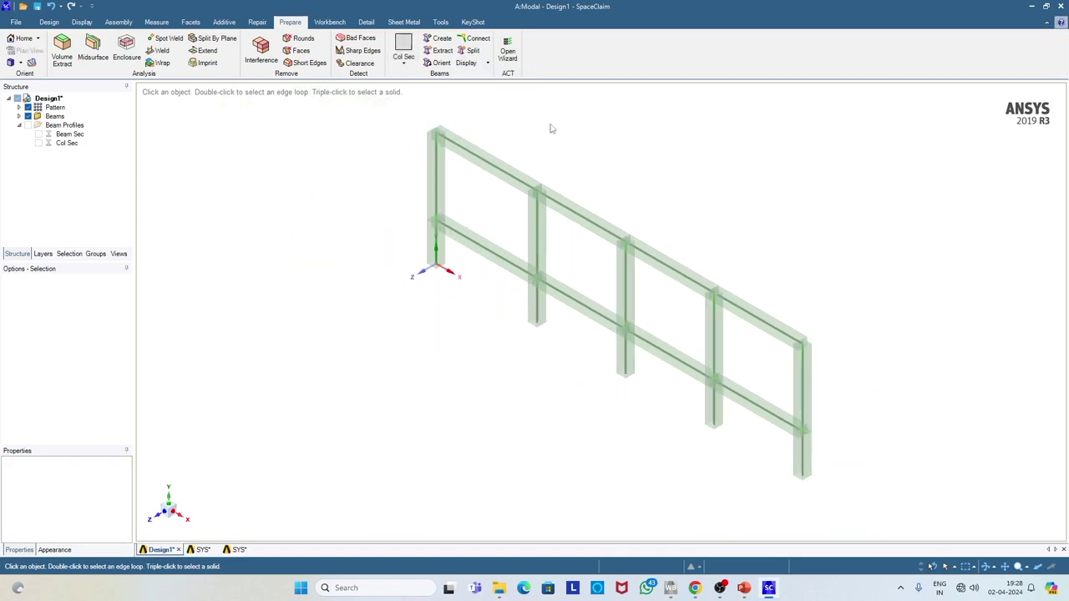
pyautogui.click(473, 63)
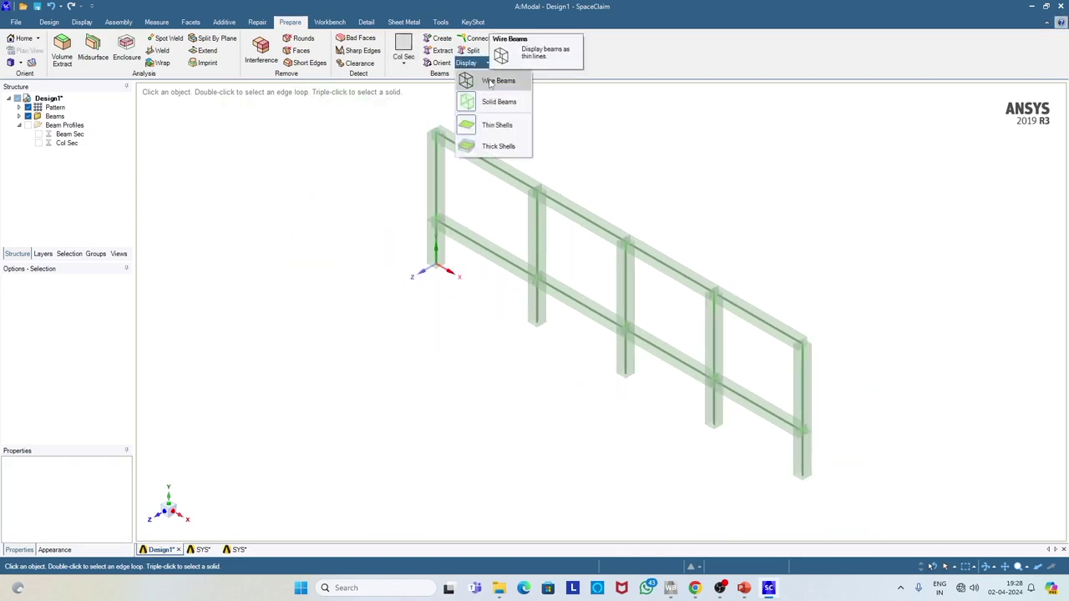
pyautogui.click(506, 84)
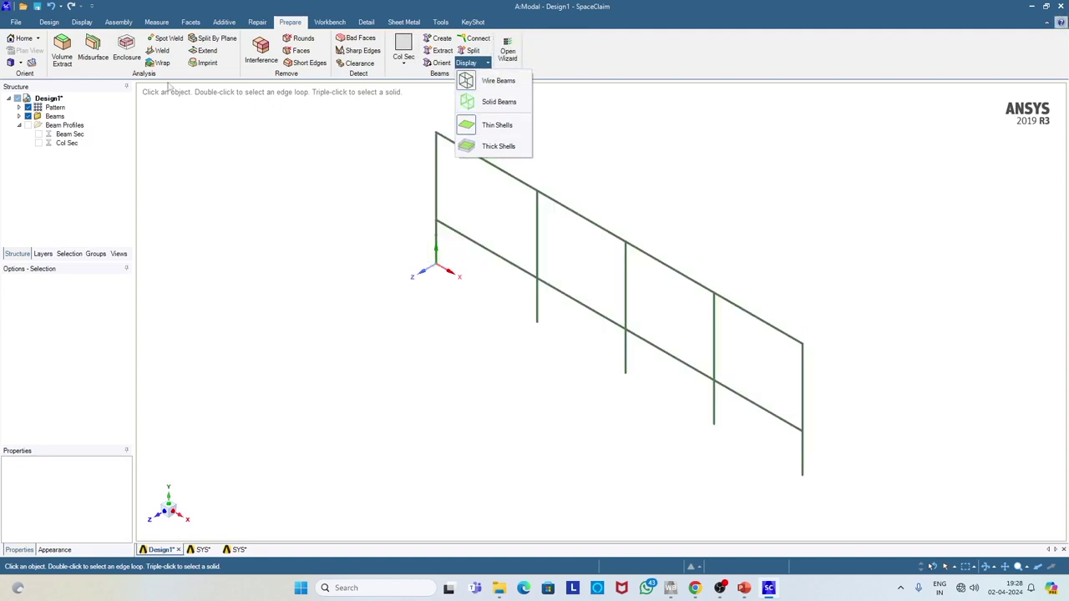
# - Create a one-dimensional linear pattern of the whole planar frame along the Z direction, with count 2 and pitch 4000 mm
pyautogui.click(57, 23)
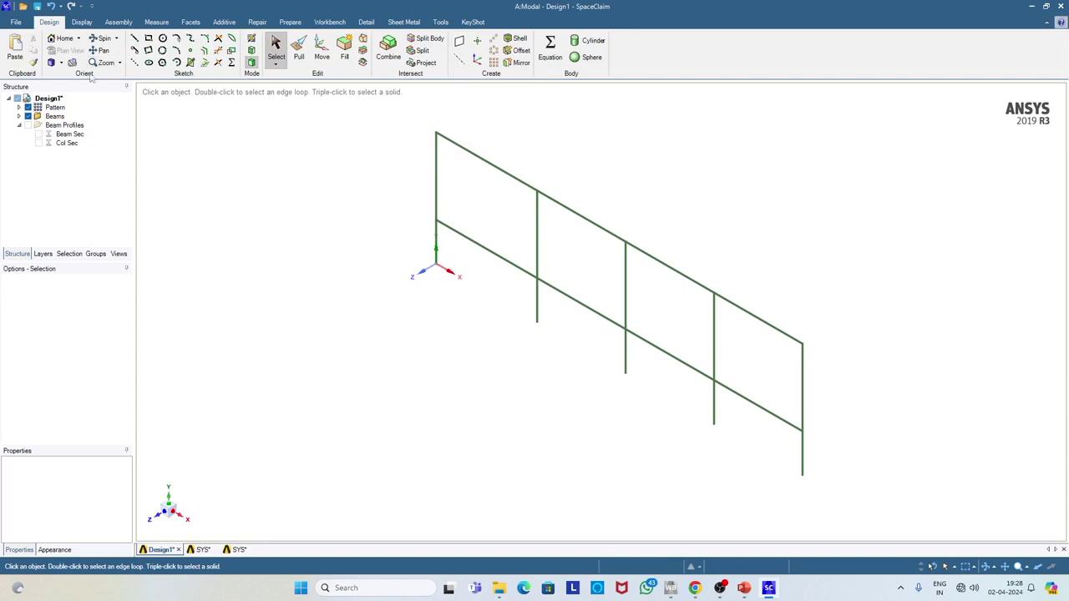
pyautogui.click(61, 63)
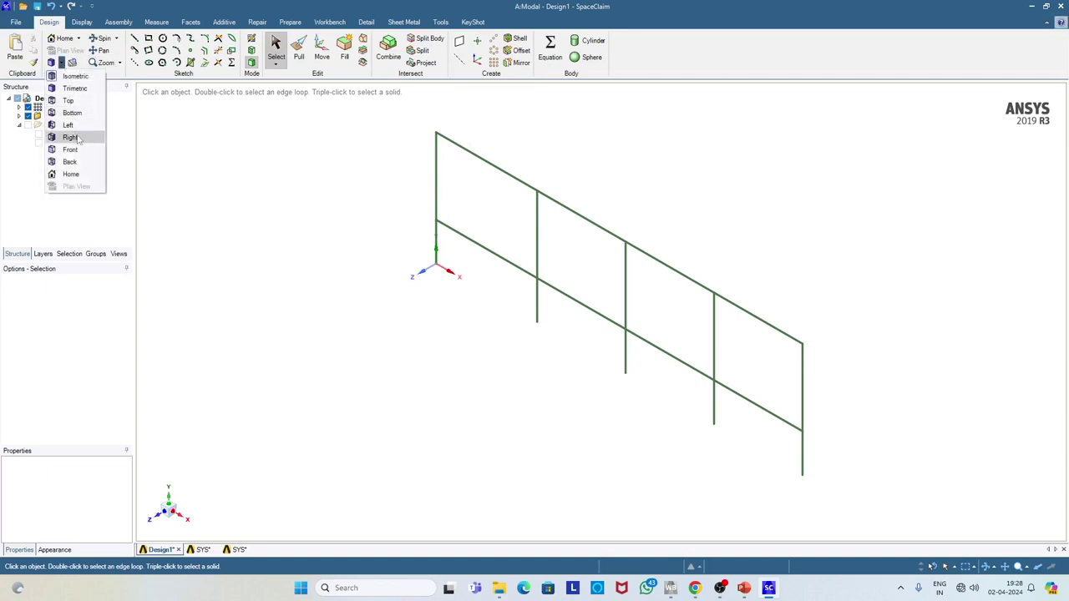
pyautogui.click(74, 88)
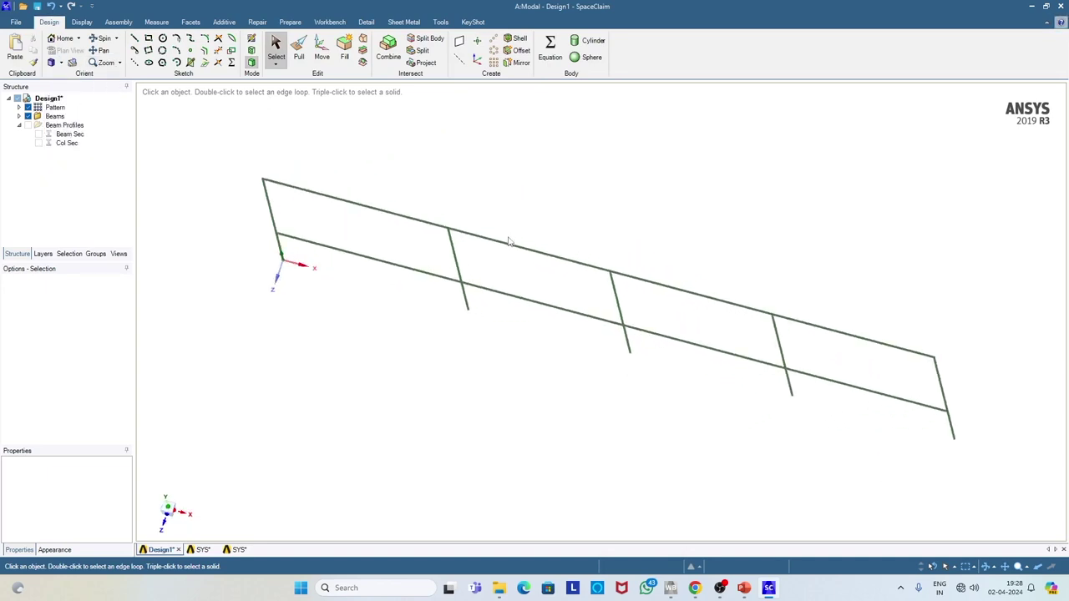
pyautogui.click(276, 67)
pyautogui.click(284, 82)
pyautogui.moveTo(167, 298); pyautogui.dragTo(1033, 327)
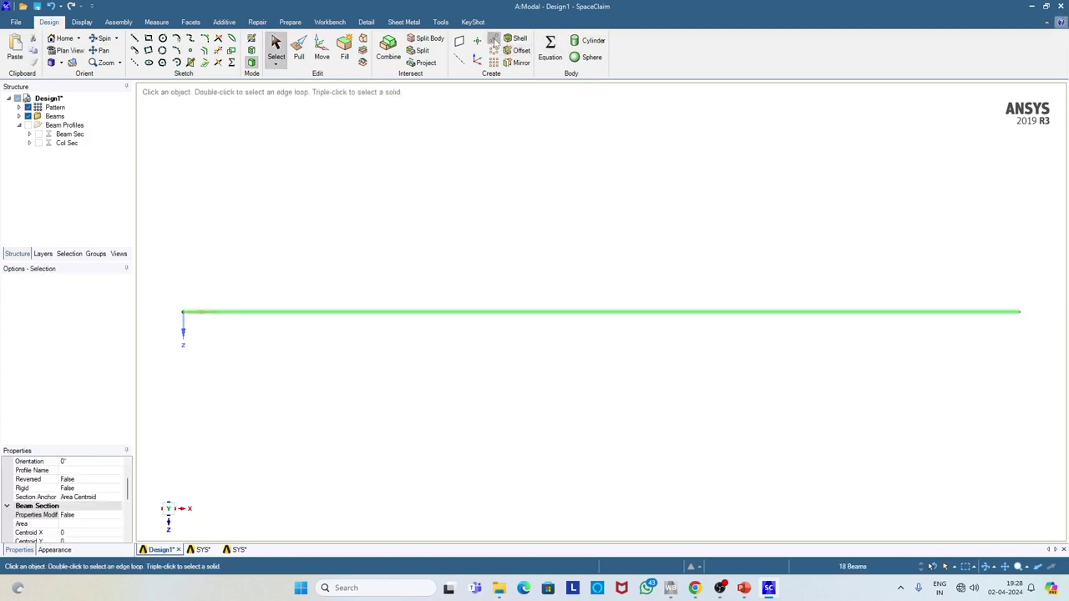
pyautogui.click(494, 40)
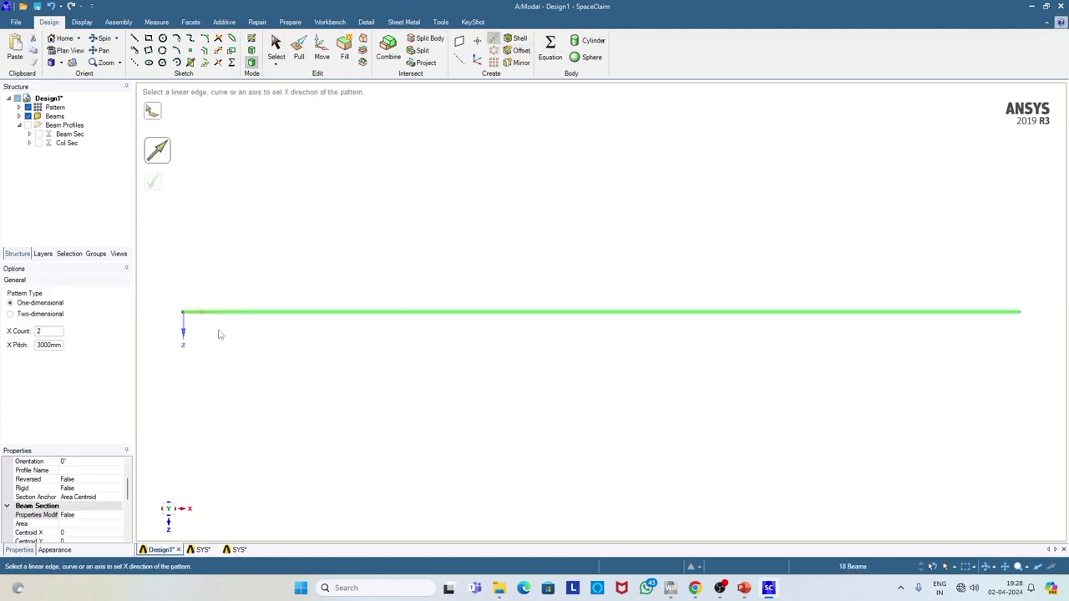
pyautogui.click(40, 346)
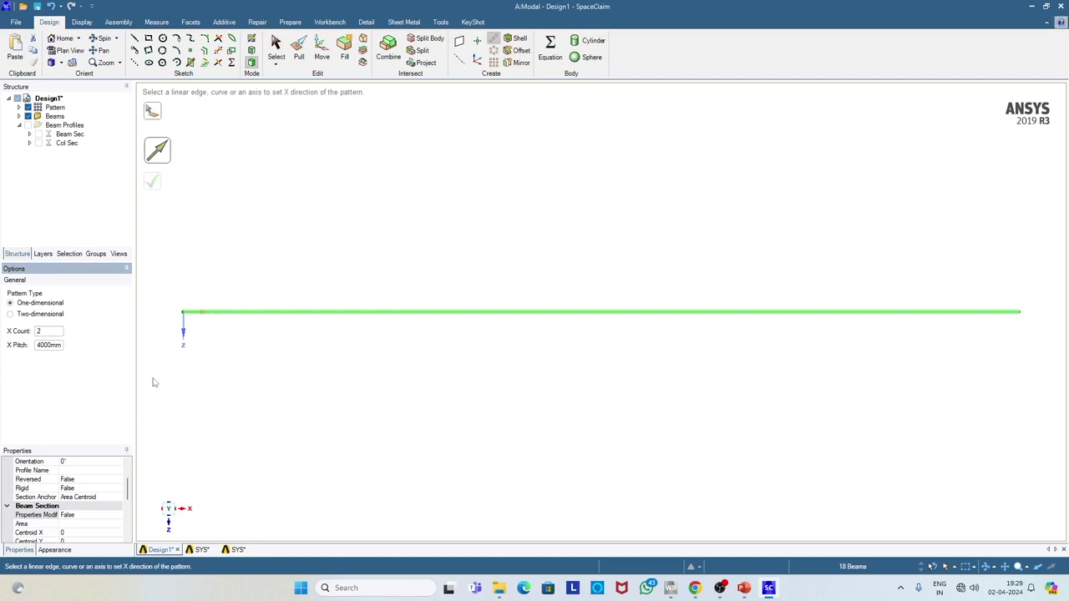
pyautogui.click(187, 317)
pyautogui.scroll(2, 338, 411)
pyautogui.scroll(-4, 341, 416)
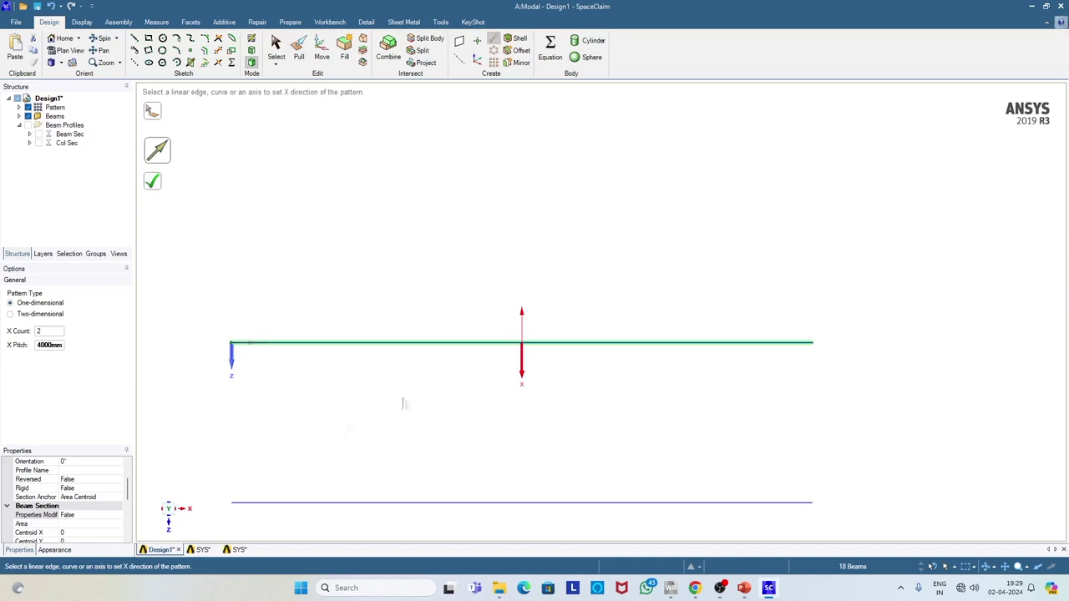
pyautogui.click(152, 181)
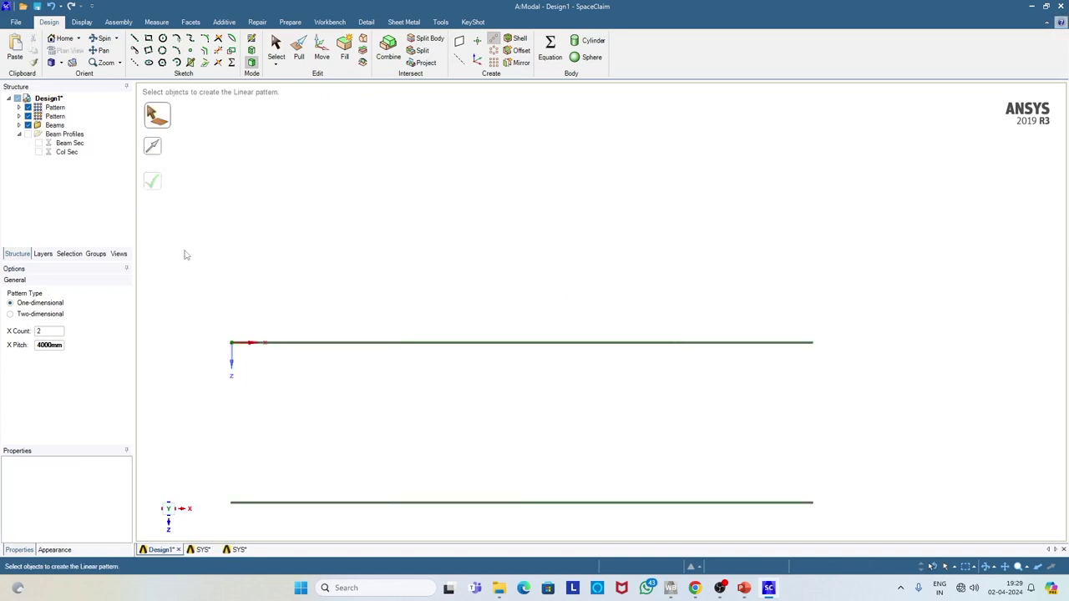
# - Create a one-dimensional linear pattern of the second planar frame along the Z direction, with count 2 and pitch 2500 mm
pyautogui.click(61, 62)
pyautogui.click(65, 79)
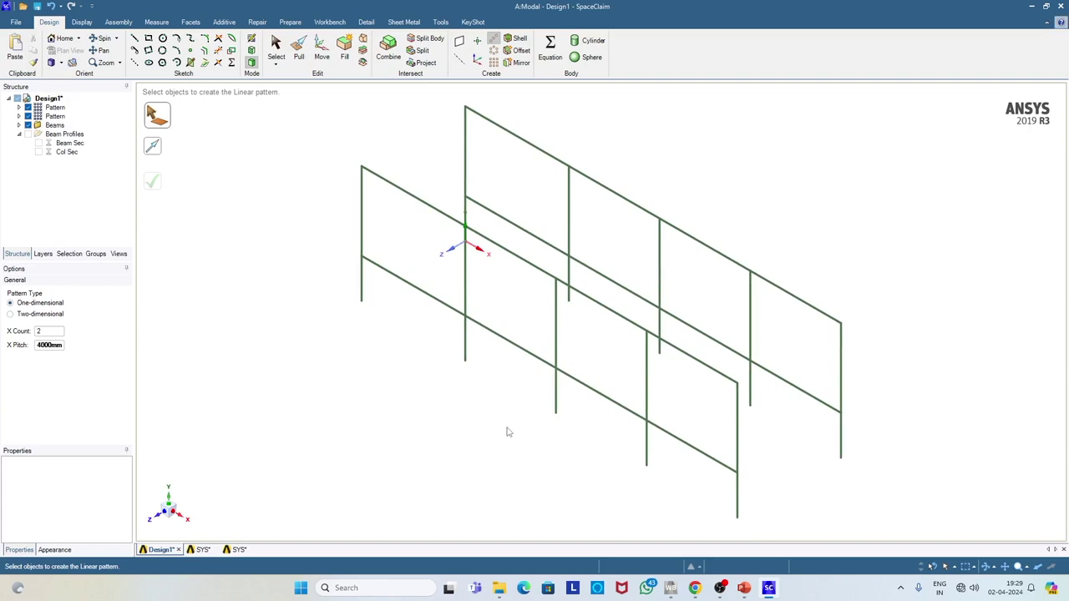
pyautogui.click(62, 65)
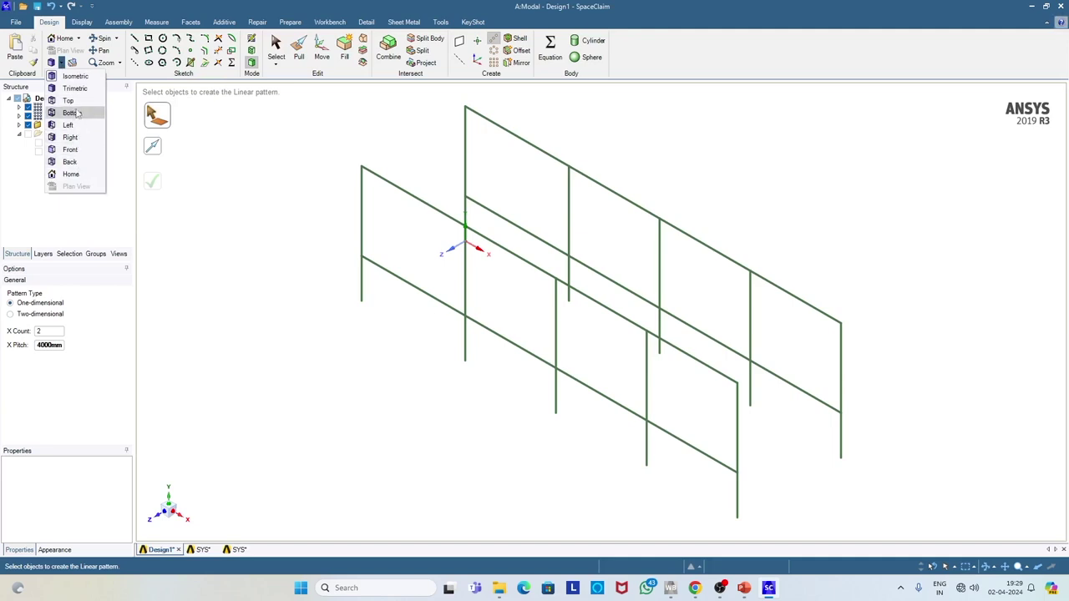
pyautogui.click(73, 113)
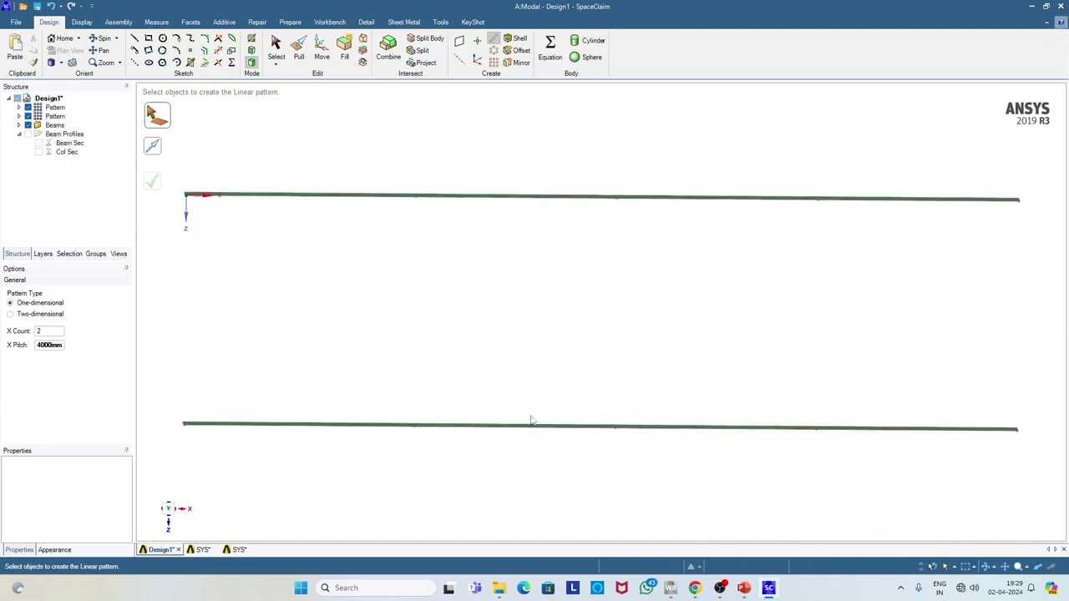
pyautogui.scroll(-4, 458, 398)
pyautogui.click(275, 66)
pyautogui.click(284, 81)
pyautogui.moveTo(310, 397); pyautogui.dragTo(759, 429)
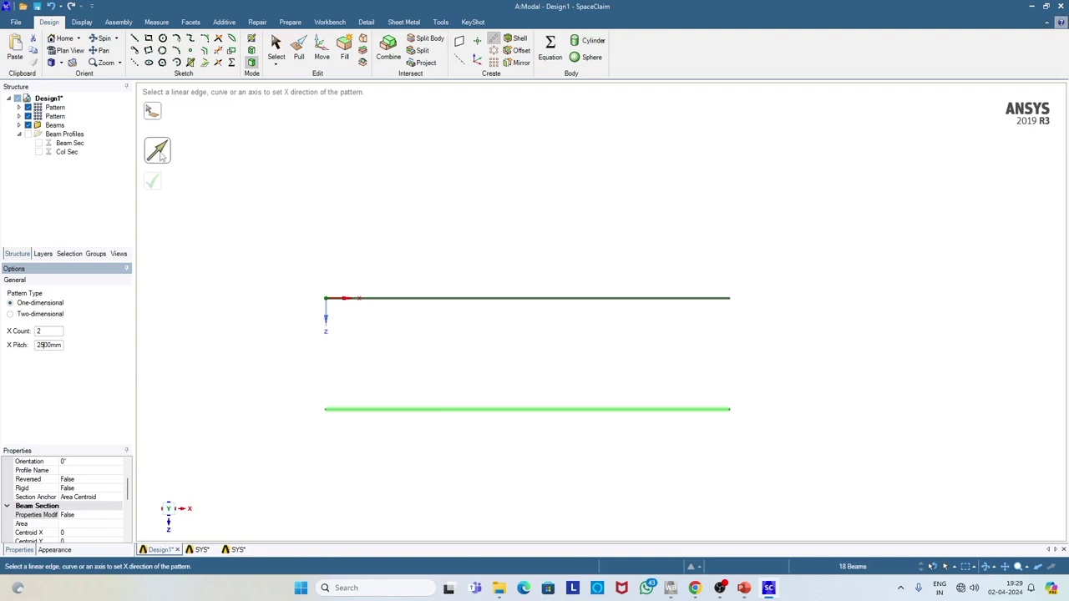
pyautogui.press('Return')
pyautogui.click(326, 314)
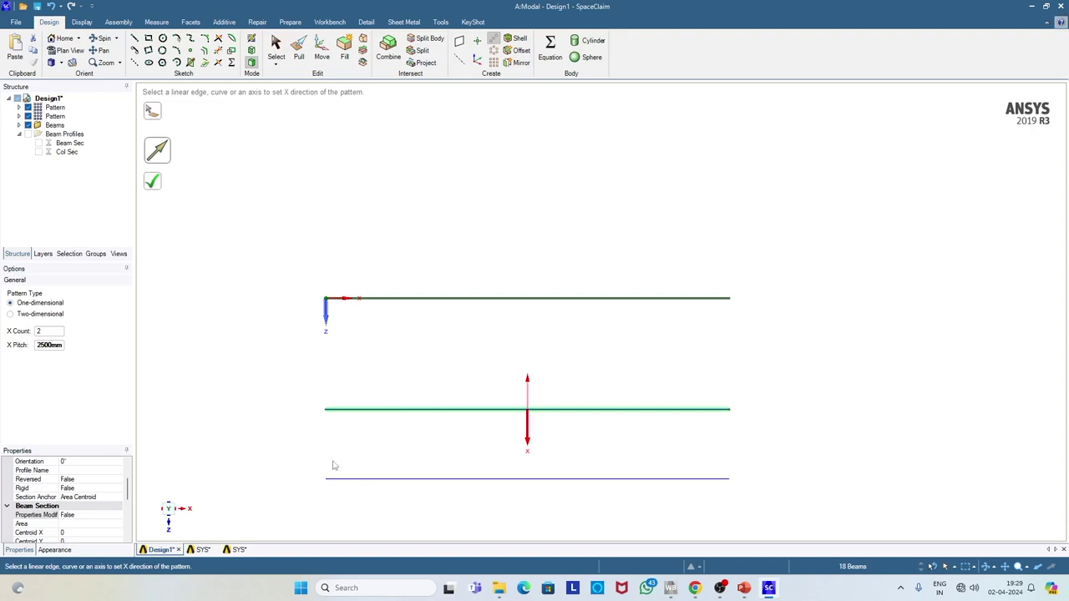
pyautogui.click(154, 183)
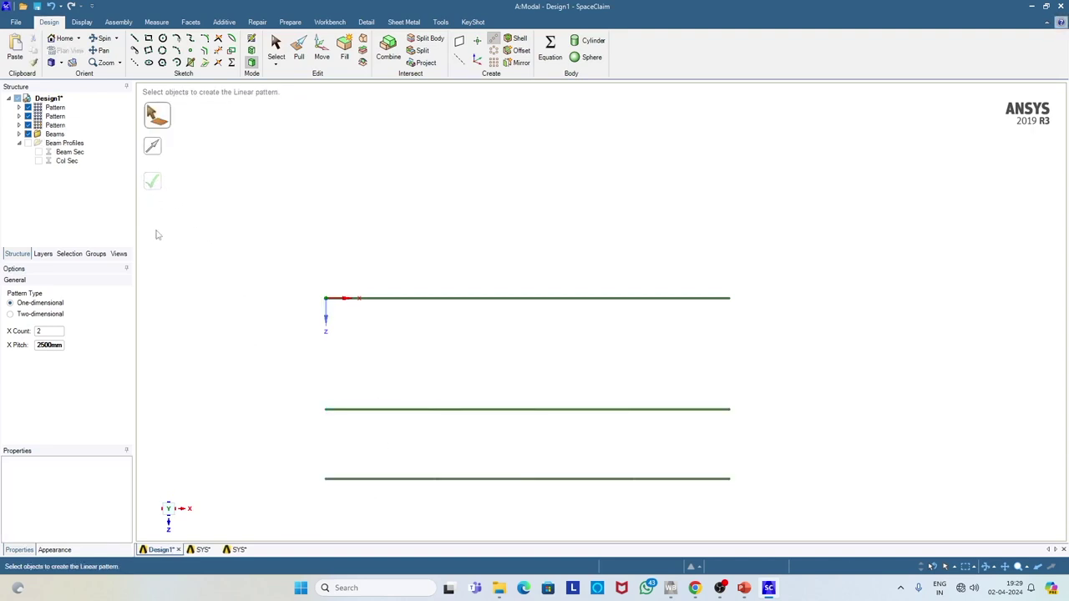
# - Pattern the third planar frame linearly along the Z direction, with count 2 and pitch 3500 mm
pyautogui.click(276, 64)
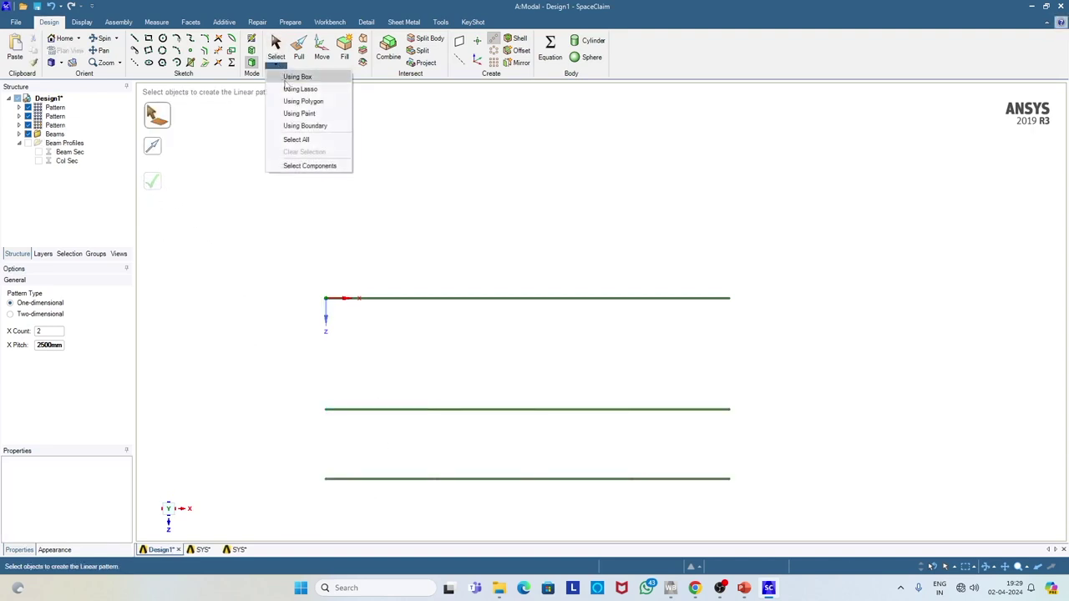
pyautogui.click(289, 83)
pyautogui.moveTo(307, 462); pyautogui.dragTo(807, 507)
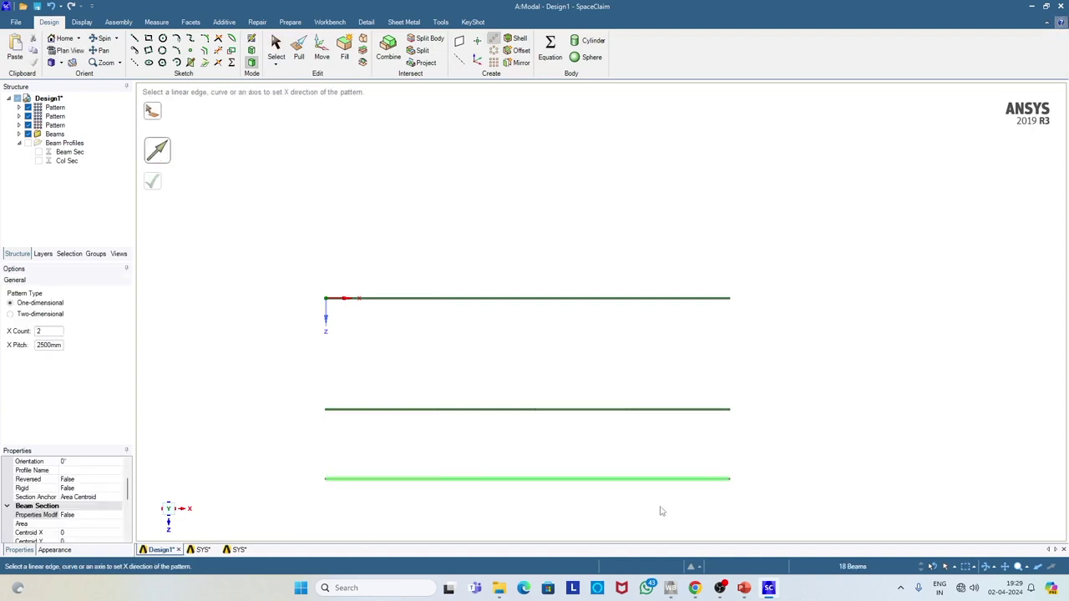
pyautogui.click(43, 349)
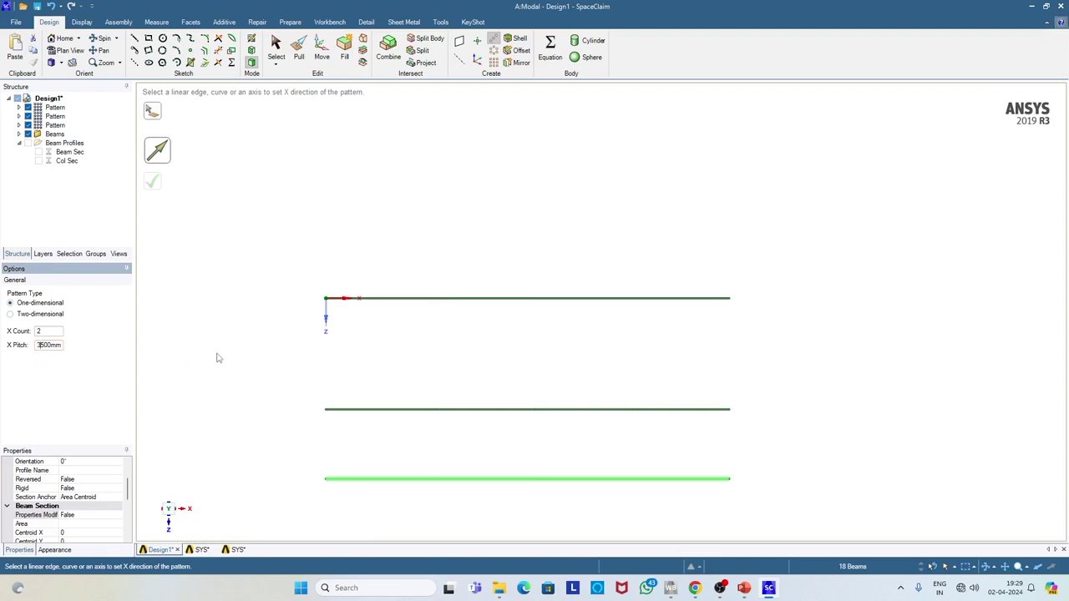
pyautogui.click(525, 479)
pyautogui.scroll(3, 382, 373)
pyautogui.scroll(-5, 382, 373)
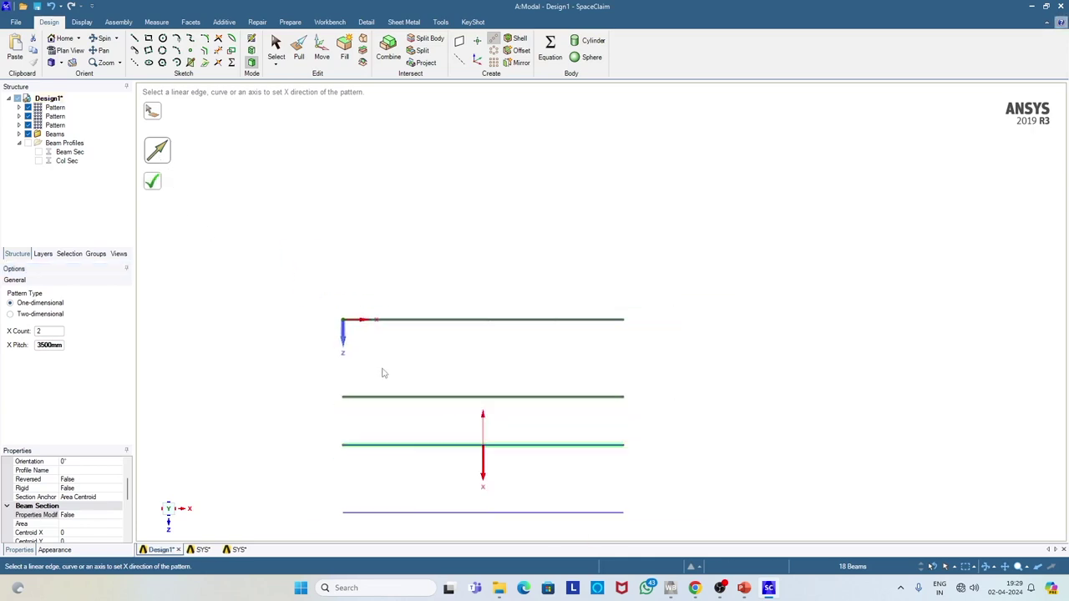
pyautogui.click(155, 184)
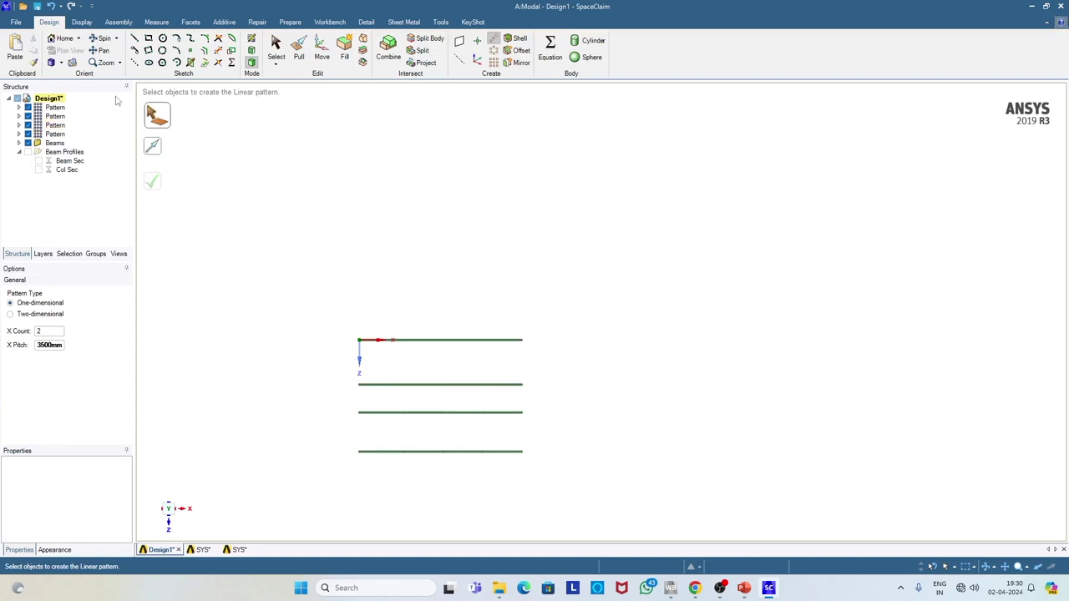
# - Inspect the four frames in isometric view, check the building's grid plan slide in PowerPoint, and return to the model
pyautogui.click(61, 63)
pyautogui.click(74, 76)
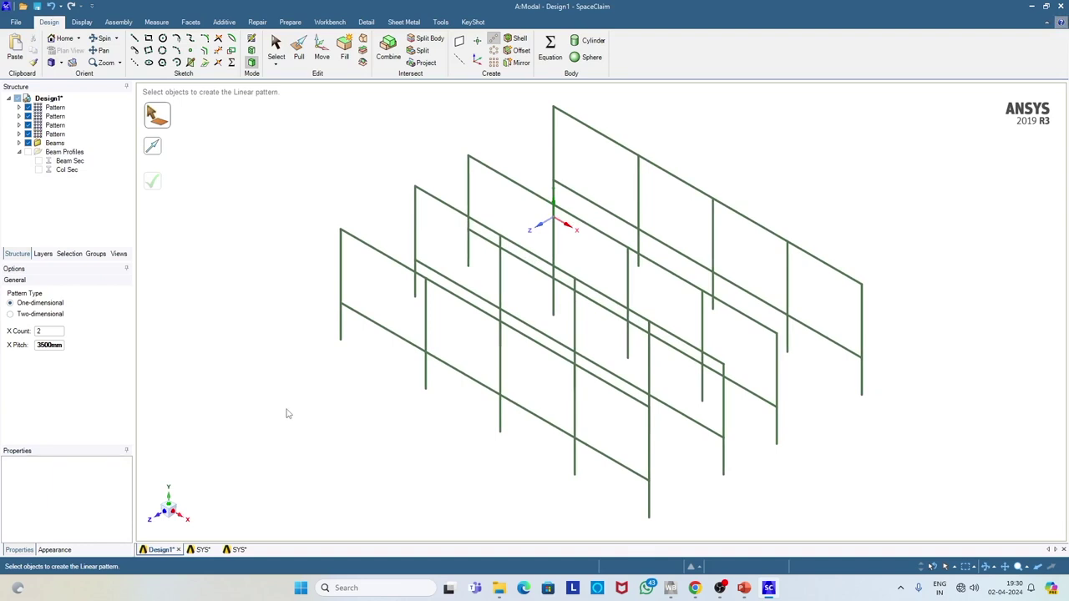
pyautogui.moveTo(305, 391); pyautogui.dragTo(327, 389, button='middle')
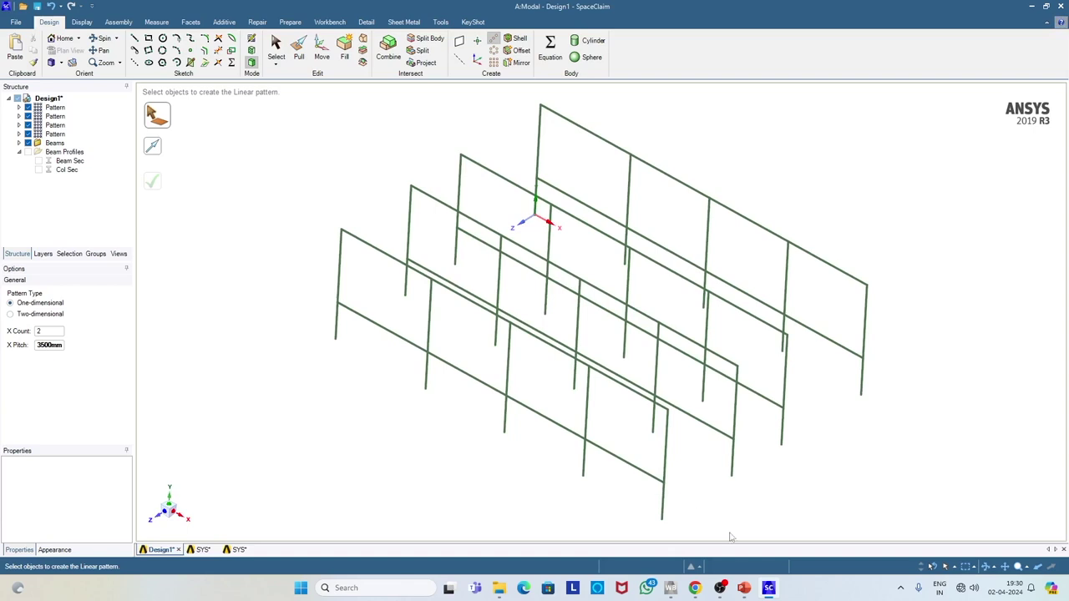
pyautogui.click(744, 588)
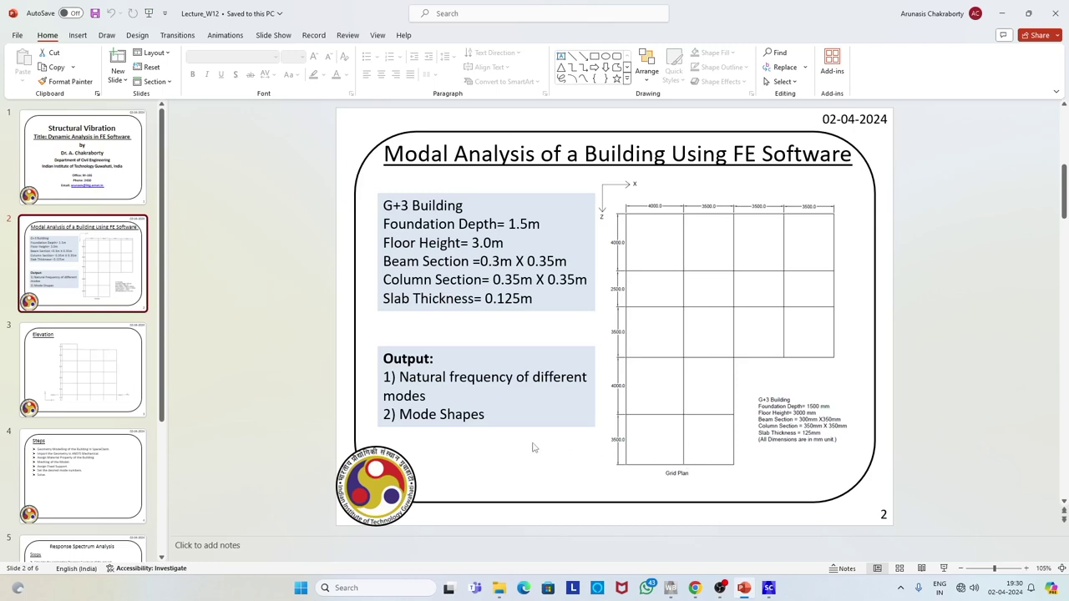
pyautogui.click(1003, 13)
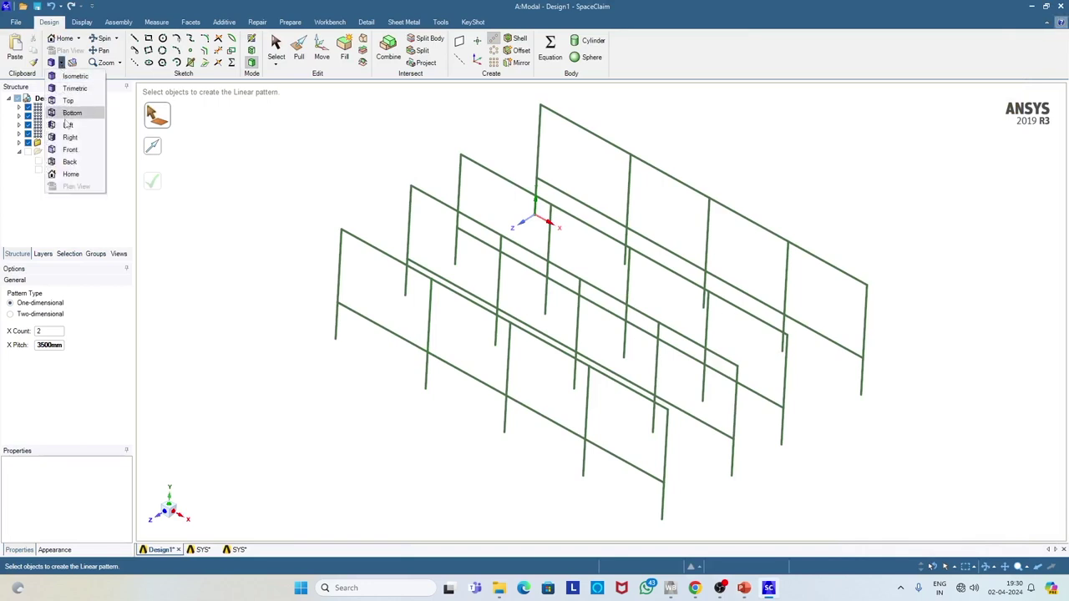
# - Pattern the ten beams and columns of the fourth frame's first two bays along the Z direction, with count 2 and pitch 4000 mm
pyautogui.click(69, 150)
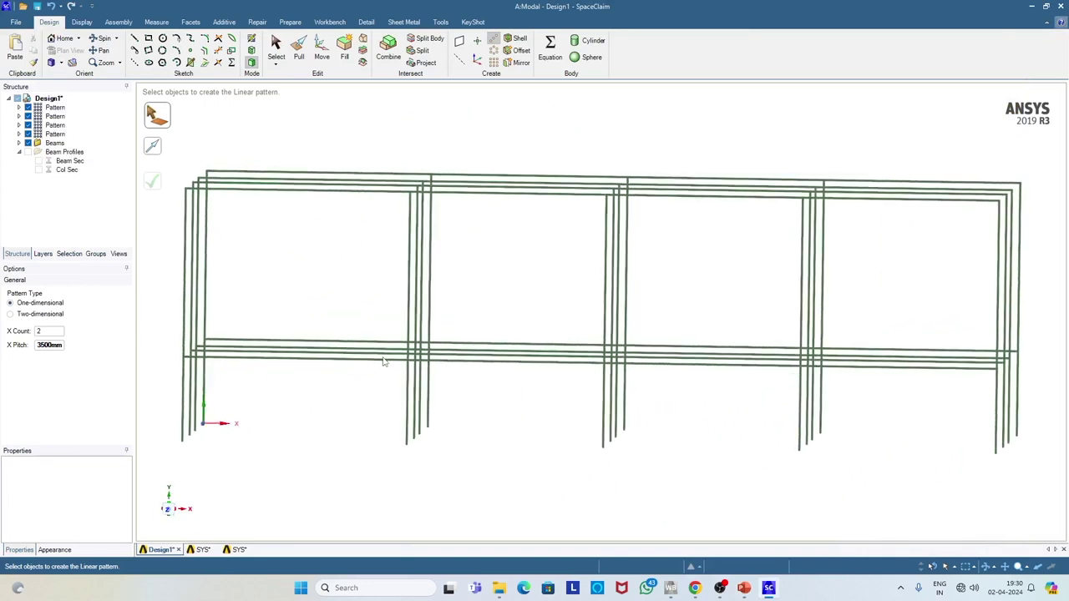
pyautogui.press('Escape')
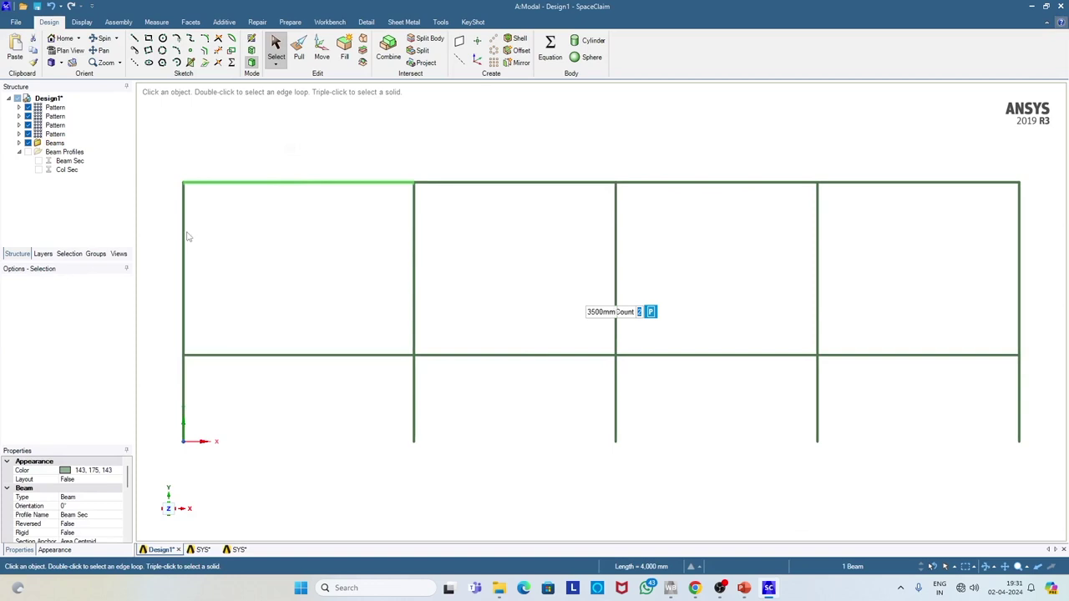
pyautogui.click(61, 64)
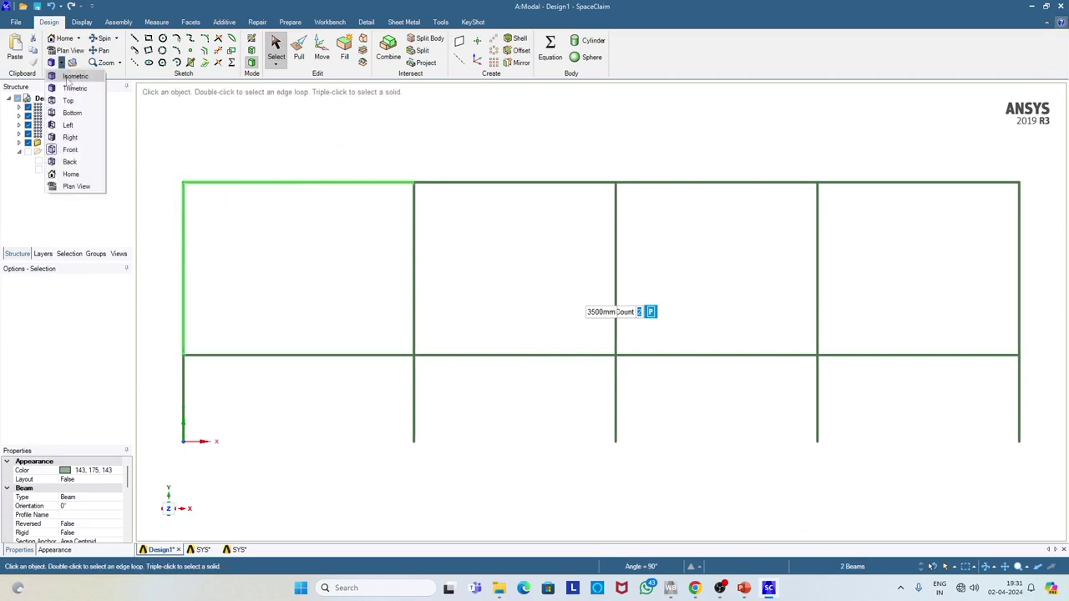
pyautogui.click(71, 80)
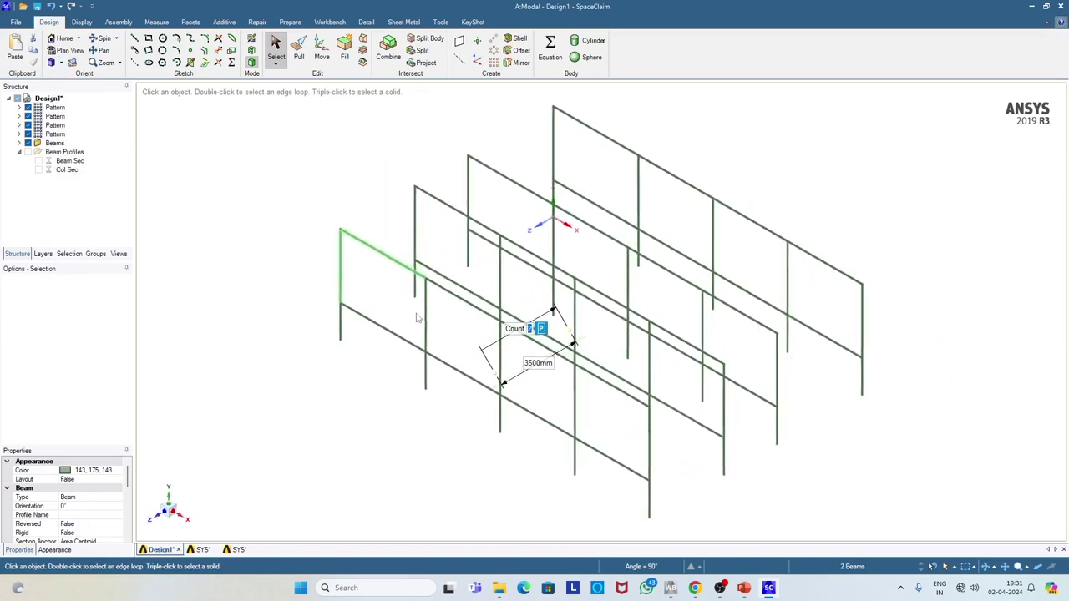
pyautogui.keyDown('ctrl'); pyautogui.click(422, 326); pyautogui.keyUp('ctrl')
pyautogui.keyDown('ctrl'); pyautogui.click(381, 325); pyautogui.keyUp('ctrl')
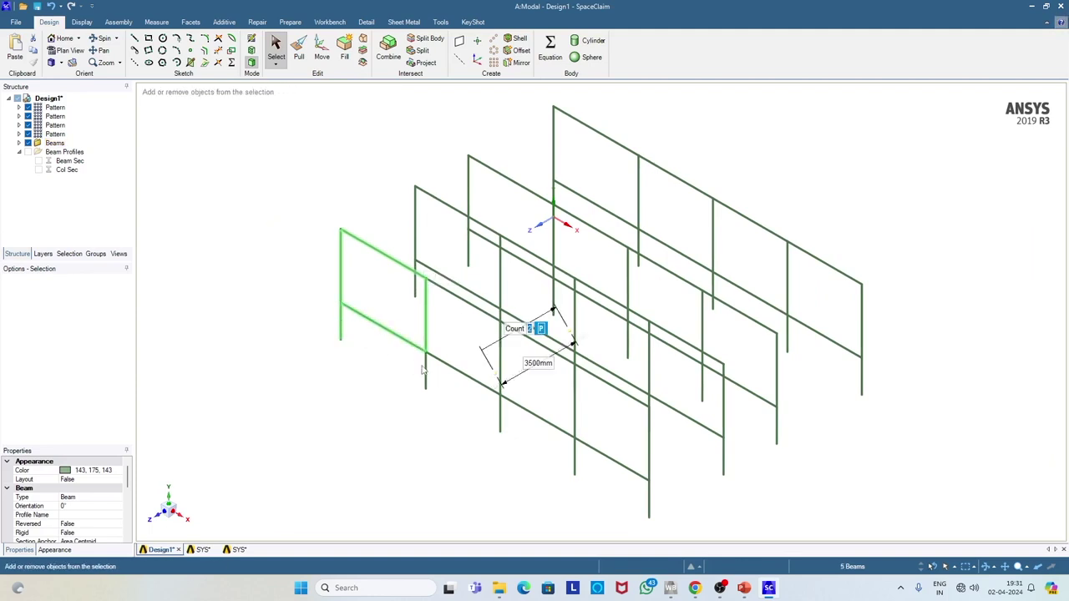
pyautogui.keyDown('ctrl'); pyautogui.click(461, 302); pyautogui.keyUp('ctrl')
pyautogui.keyDown('ctrl'); pyautogui.click(458, 375); pyautogui.keyUp('ctrl')
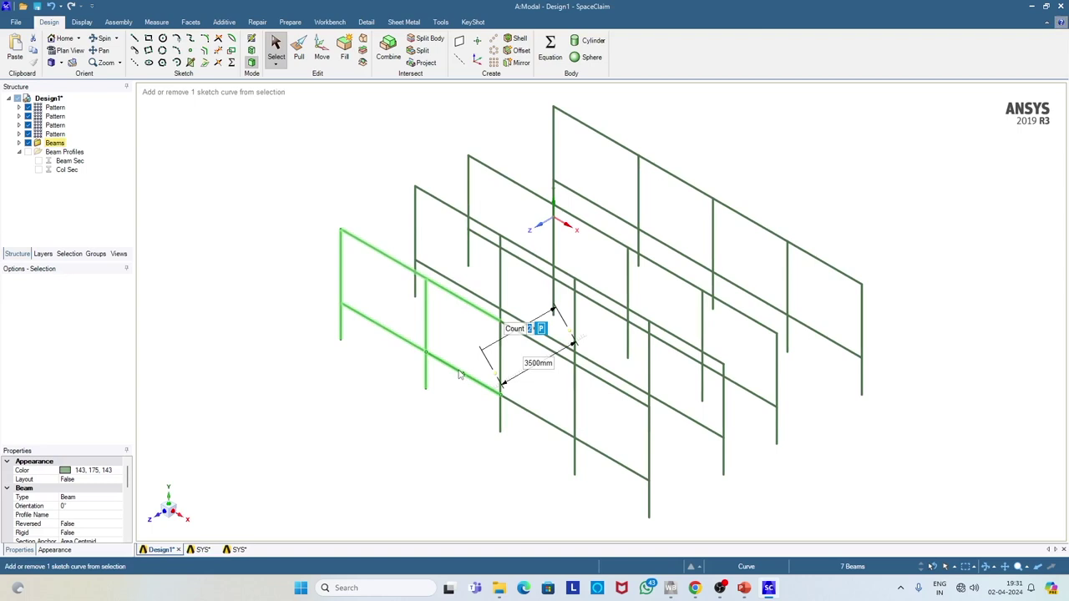
pyautogui.keyDown('ctrl'); pyautogui.click(498, 410); pyautogui.keyUp('ctrl')
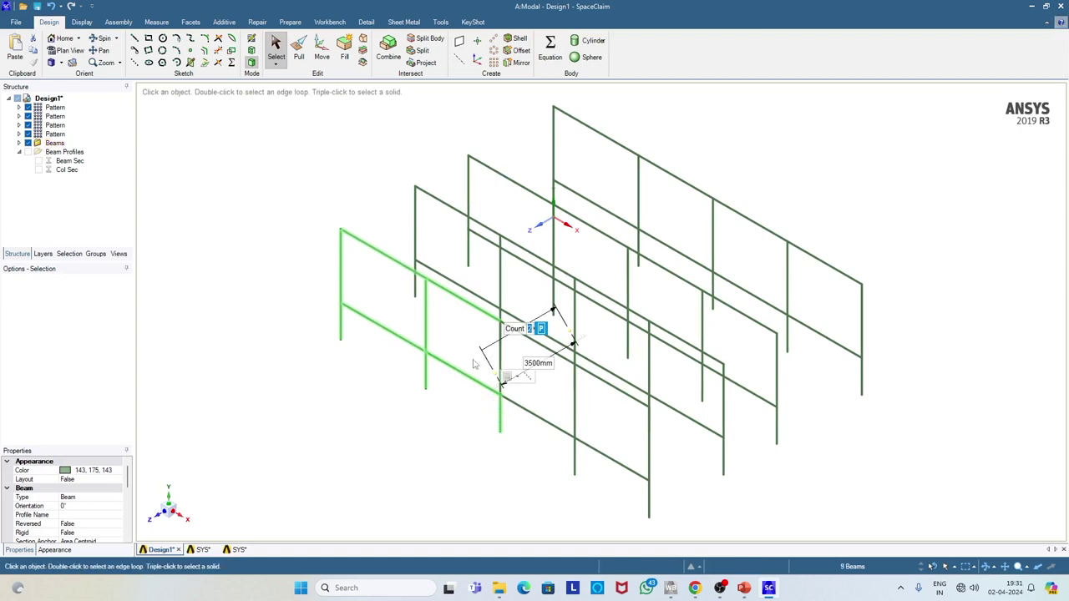
pyautogui.keyDown('ctrl'); pyautogui.click(499, 355); pyautogui.keyUp('ctrl')
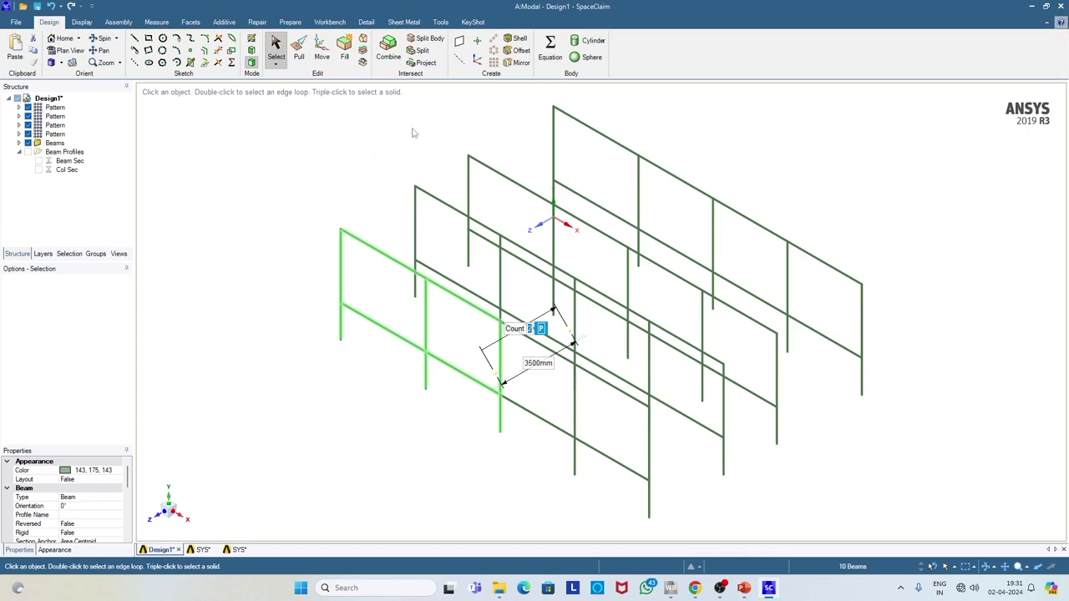
pyautogui.click(493, 42)
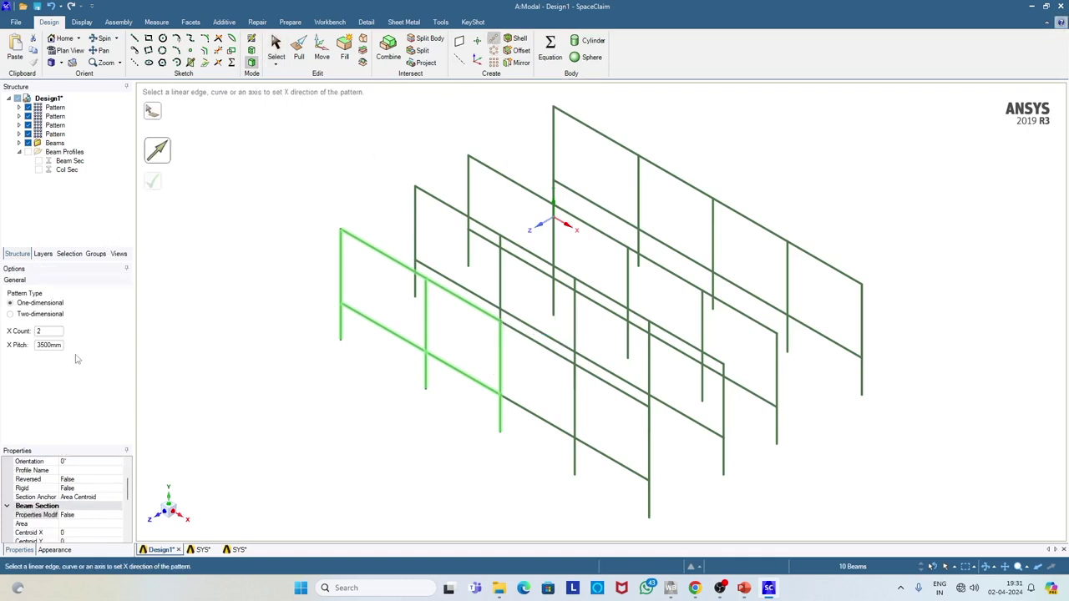
pyautogui.click(41, 345)
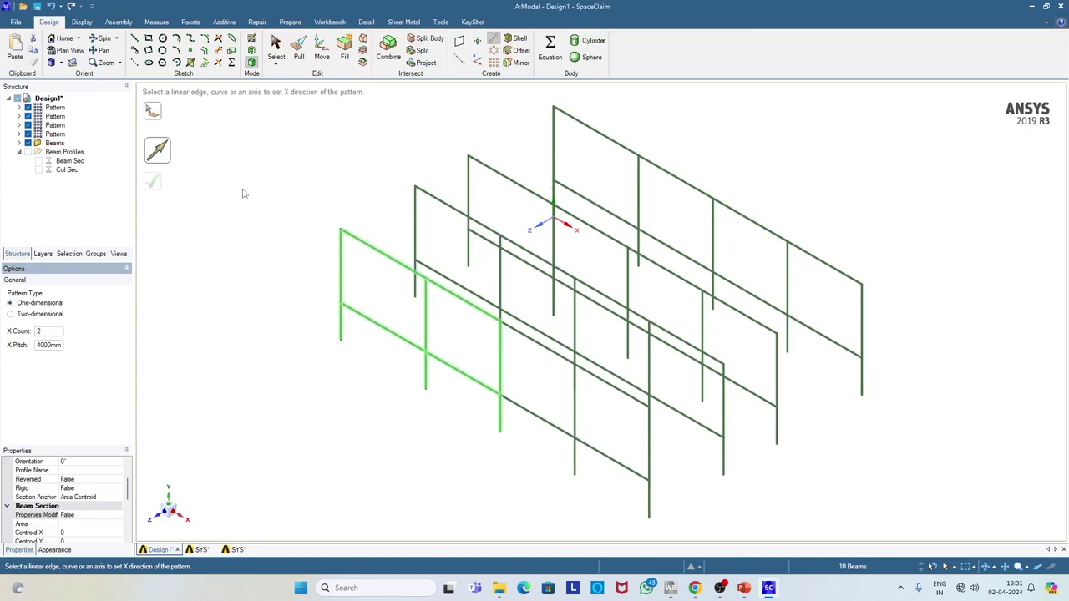
pyautogui.press('Return')
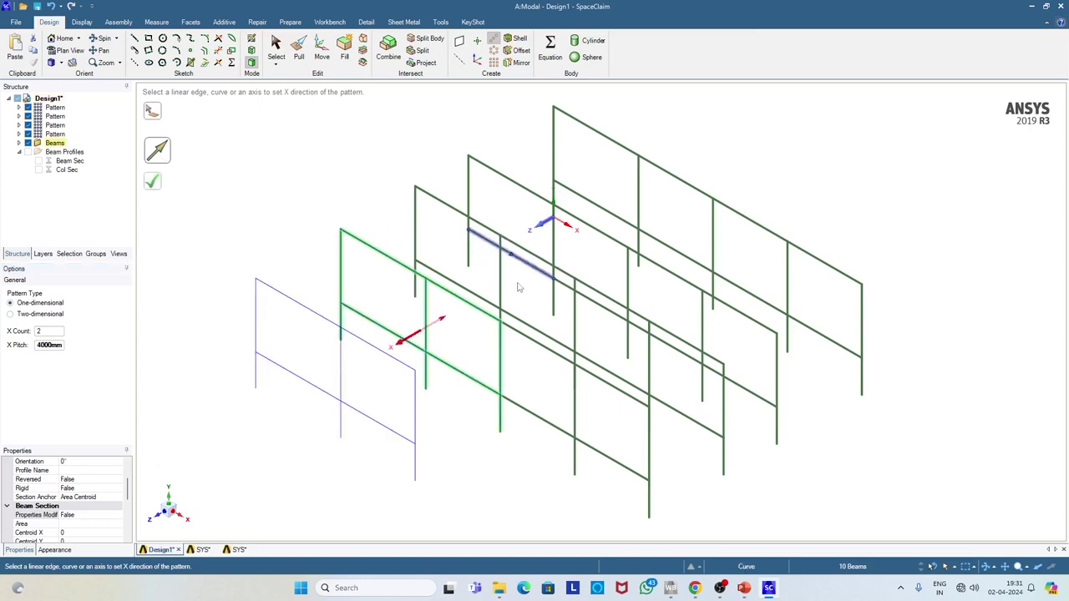
pyautogui.click(152, 181)
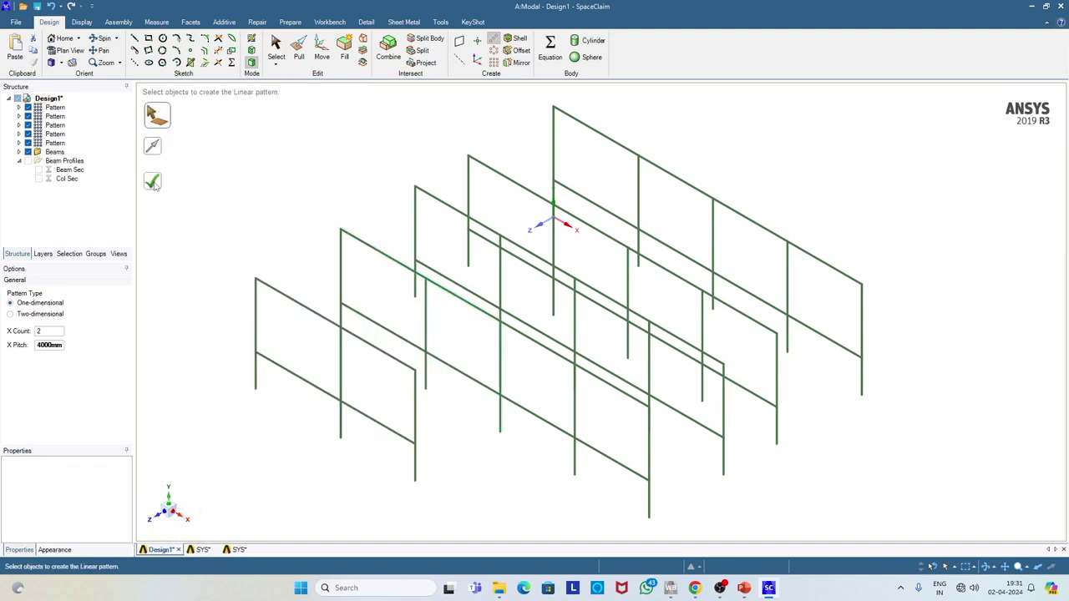
# - Pattern the ten beams and columns of the fifth, two-bay frame linearly along the Z direction, with count 2 and pitch 3500 mm
pyautogui.scroll(-5, 410, 377)
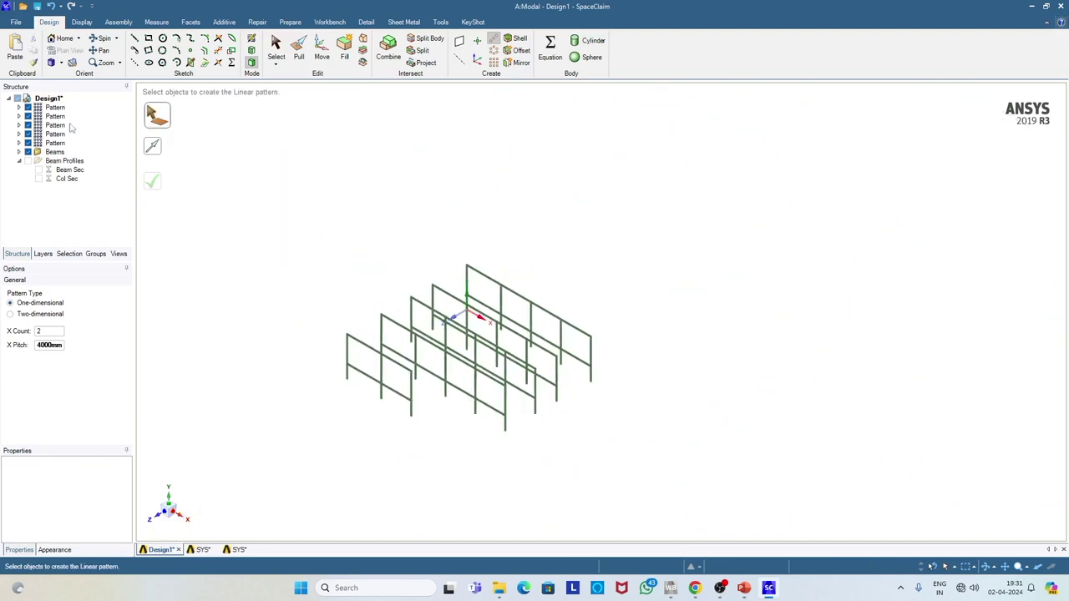
pyautogui.click(61, 63)
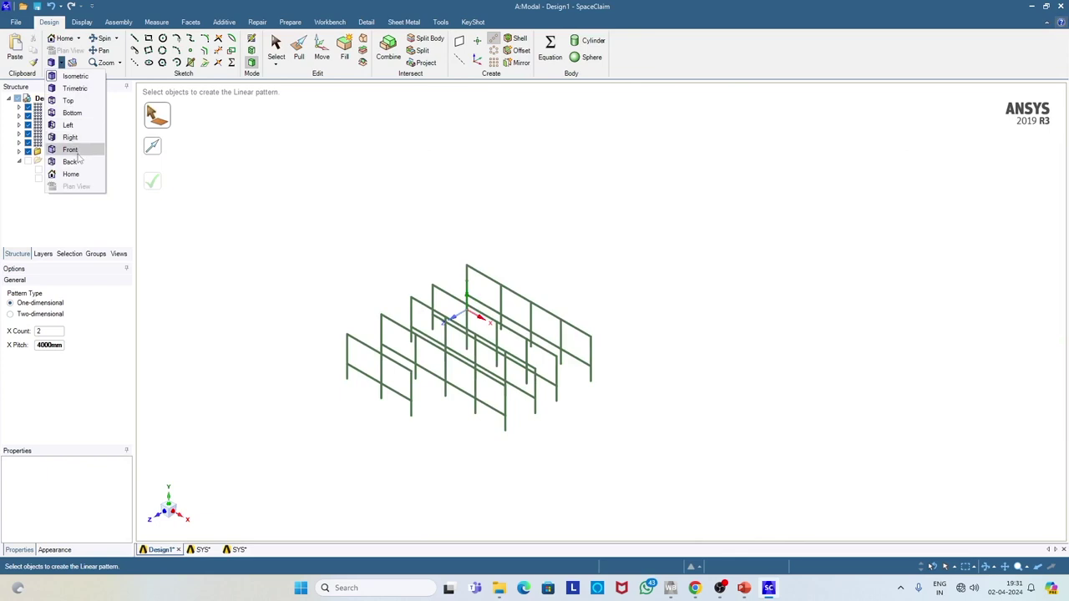
pyautogui.click(73, 113)
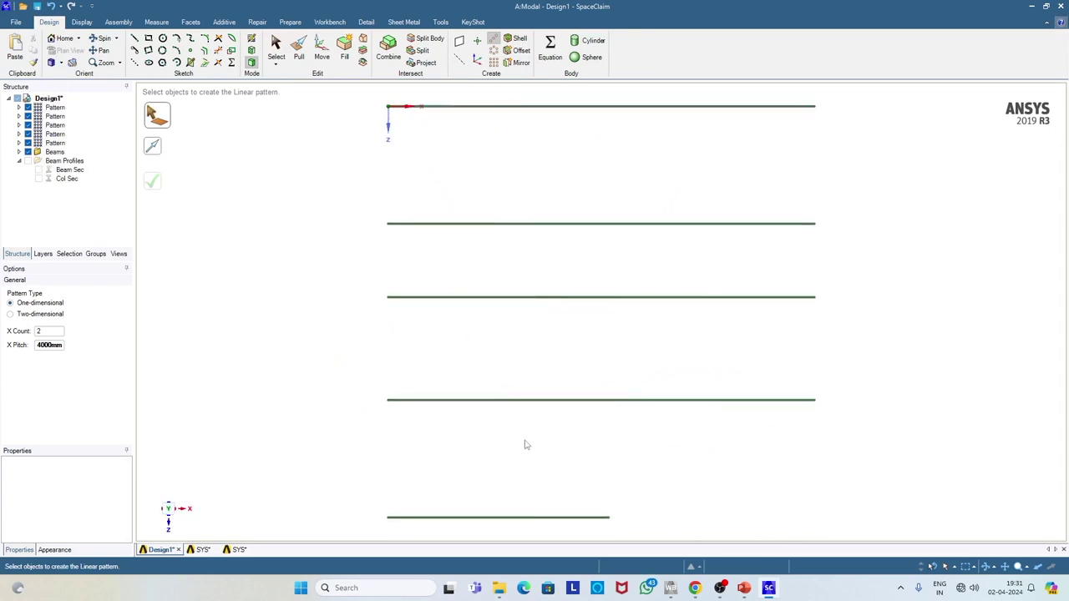
pyautogui.scroll(1, 525, 445)
pyautogui.scroll(-5, 524, 445)
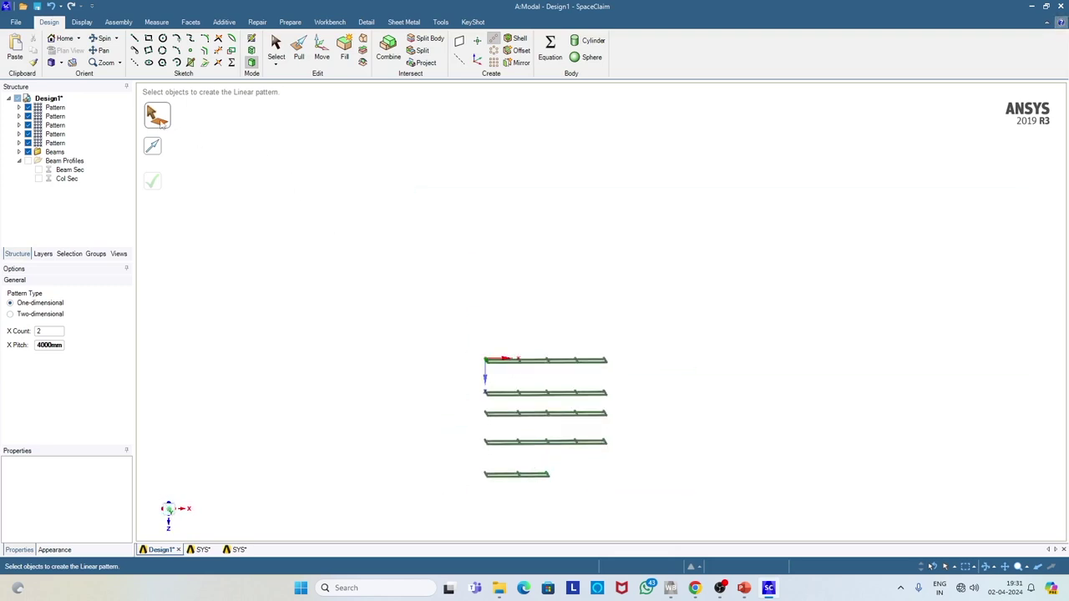
pyautogui.click(61, 63)
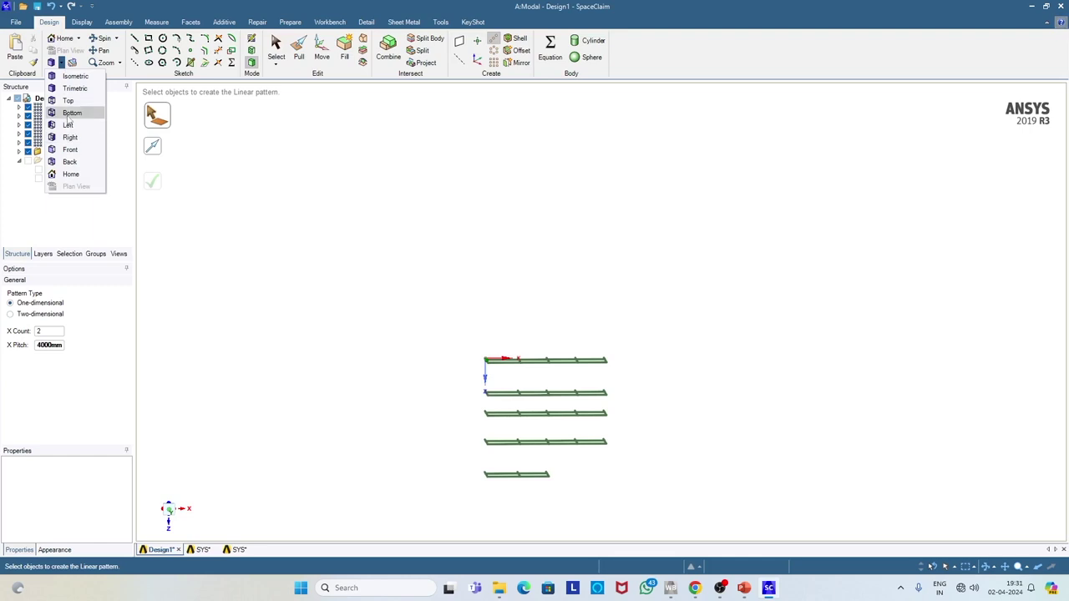
pyautogui.click(70, 113)
pyautogui.click(275, 64)
pyautogui.click(293, 78)
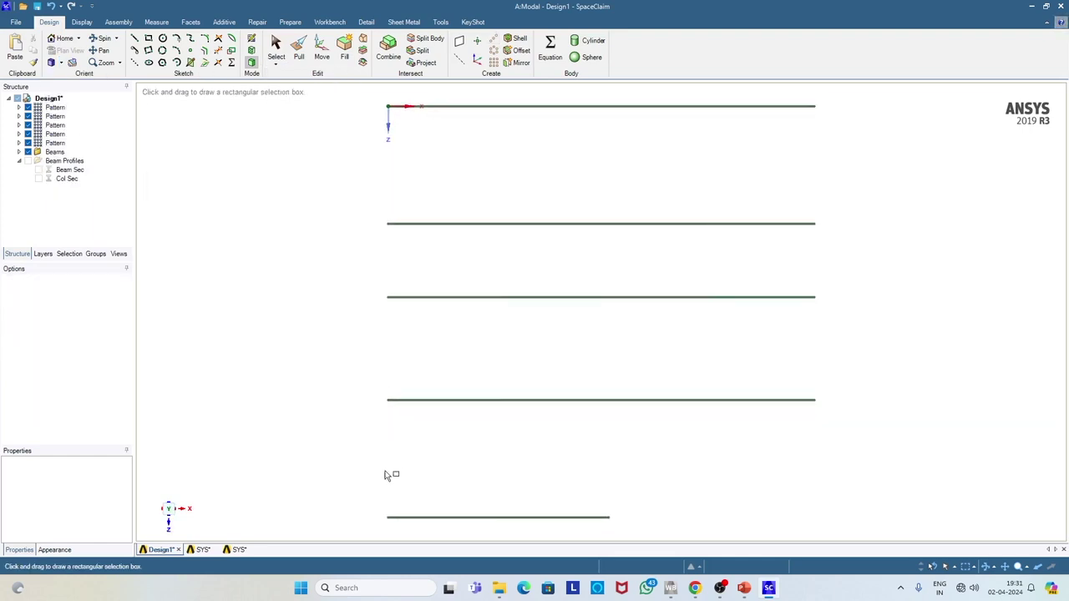
pyautogui.moveTo(372, 496); pyautogui.dragTo(625, 532)
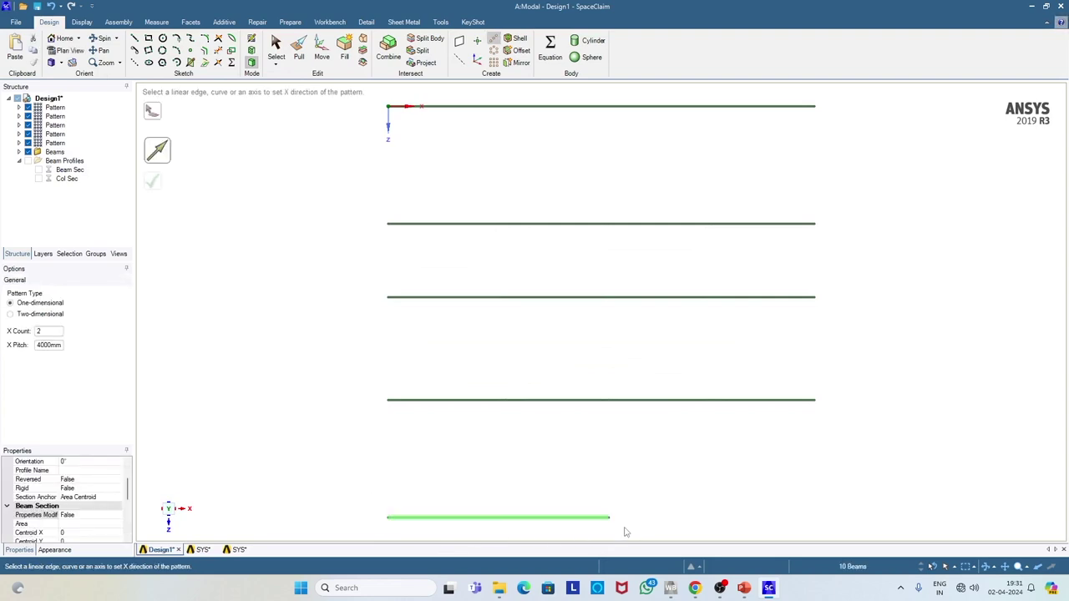
pyautogui.click(45, 346)
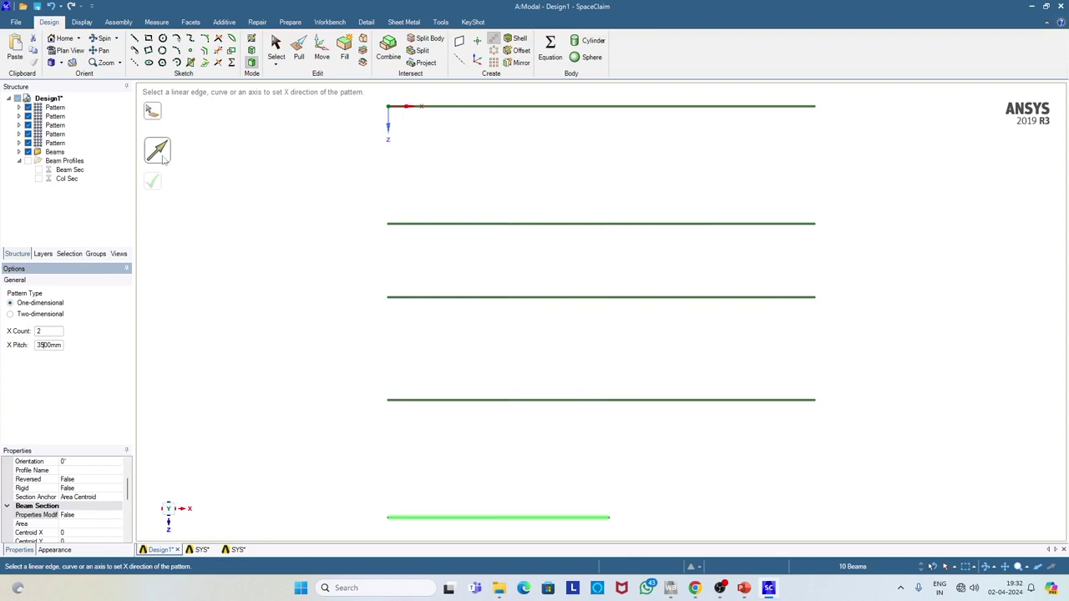
pyautogui.click(387, 121)
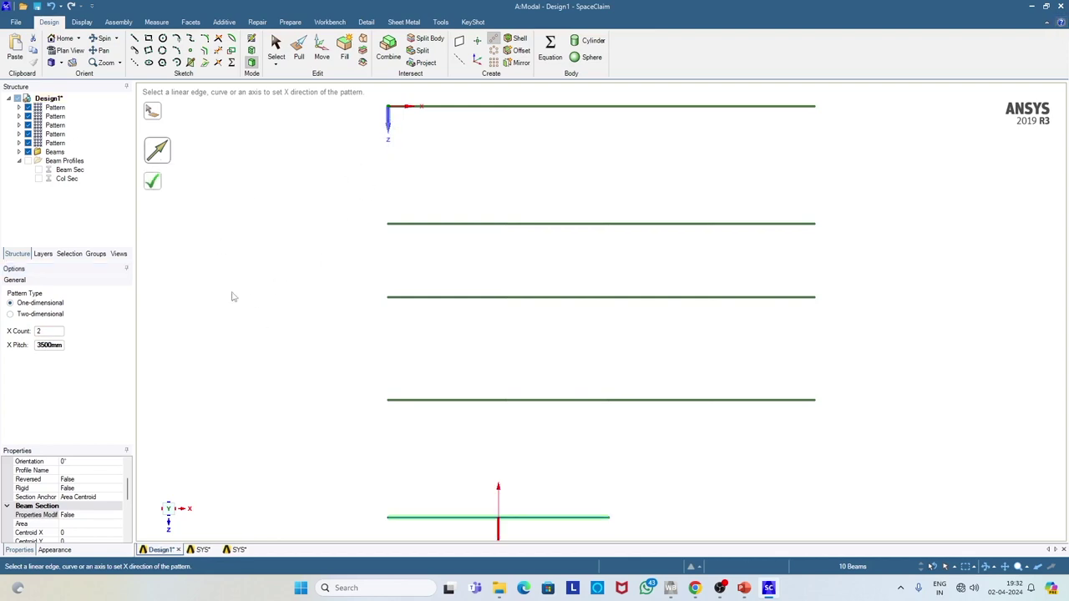
pyautogui.click(152, 181)
# - Start a sketch on the horizontal XZ plane and raise the sketch grid along Y to the frames' lower beam level
pyautogui.scroll(-3, 371, 334)
pyautogui.scroll(-2, 372, 339)
pyautogui.click(61, 63)
pyautogui.click(67, 77)
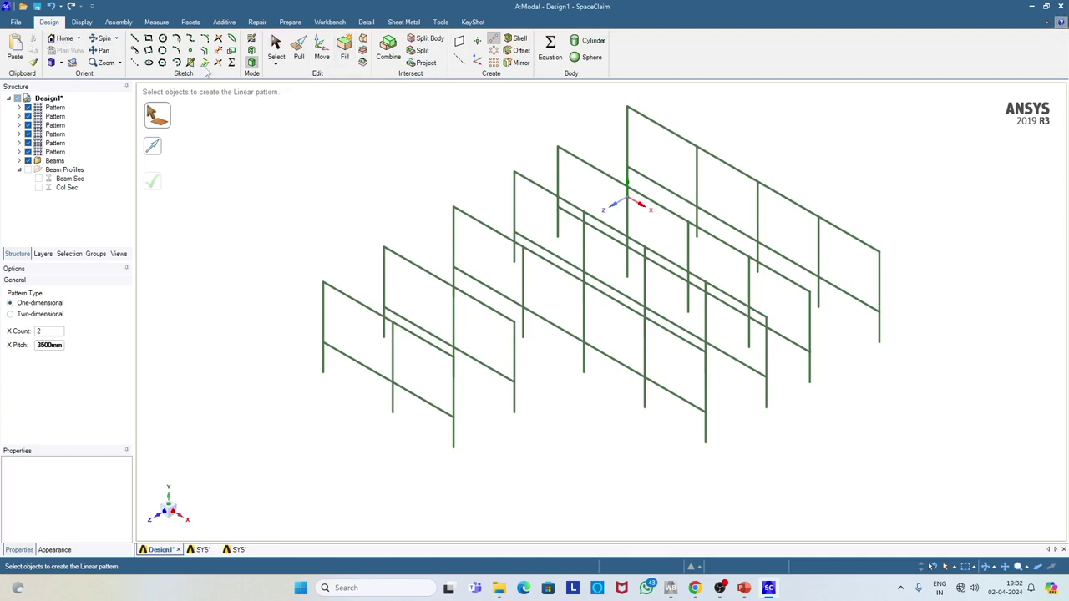
pyautogui.click(251, 40)
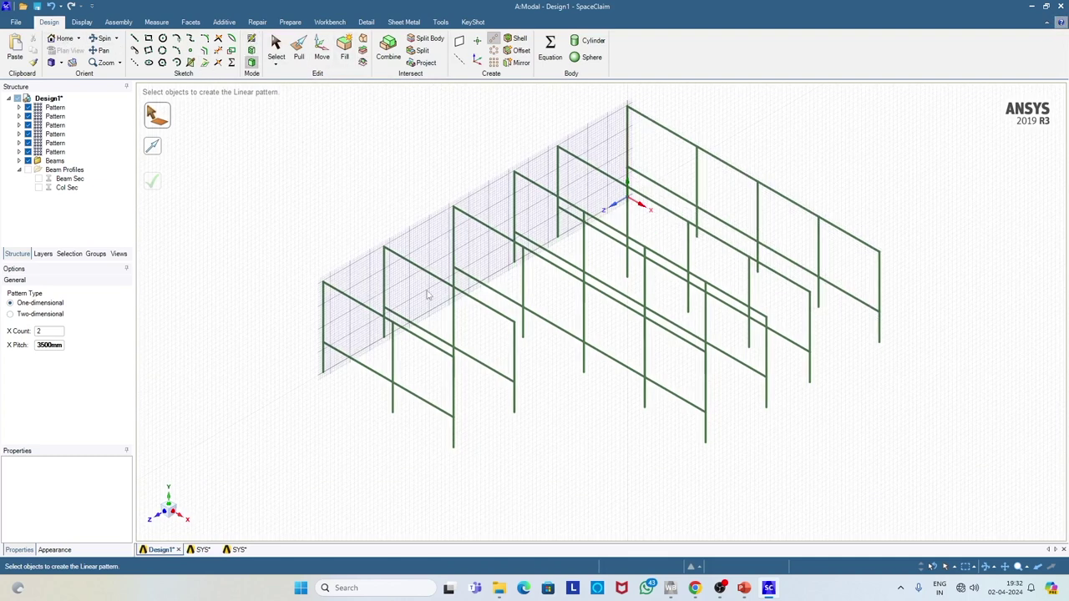
pyautogui.click(478, 404)
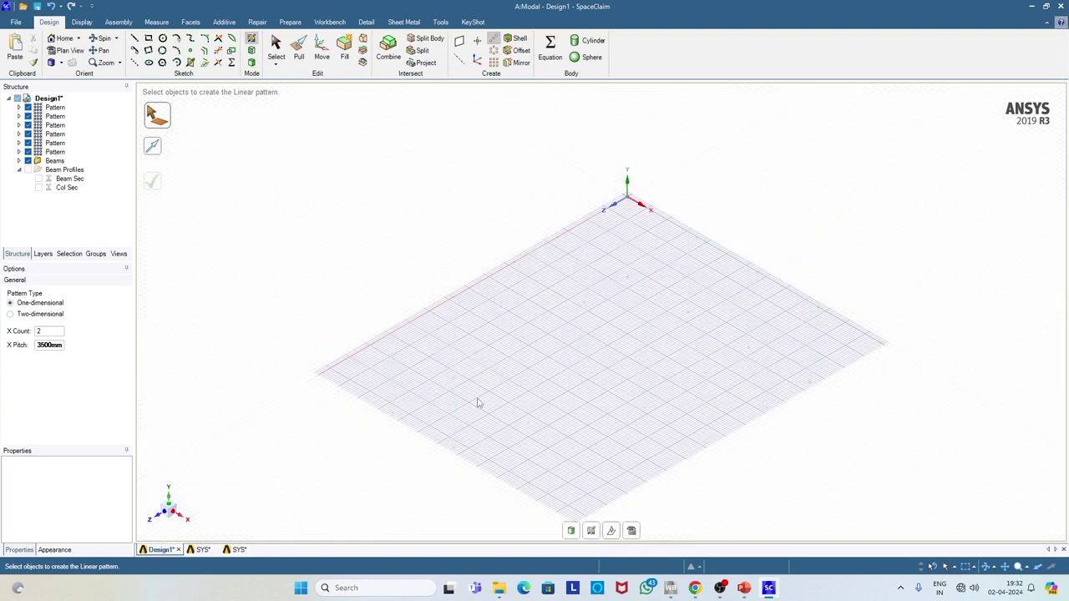
pyautogui.click(613, 532)
pyautogui.moveTo(625, 190); pyautogui.dragTo(627, 177)
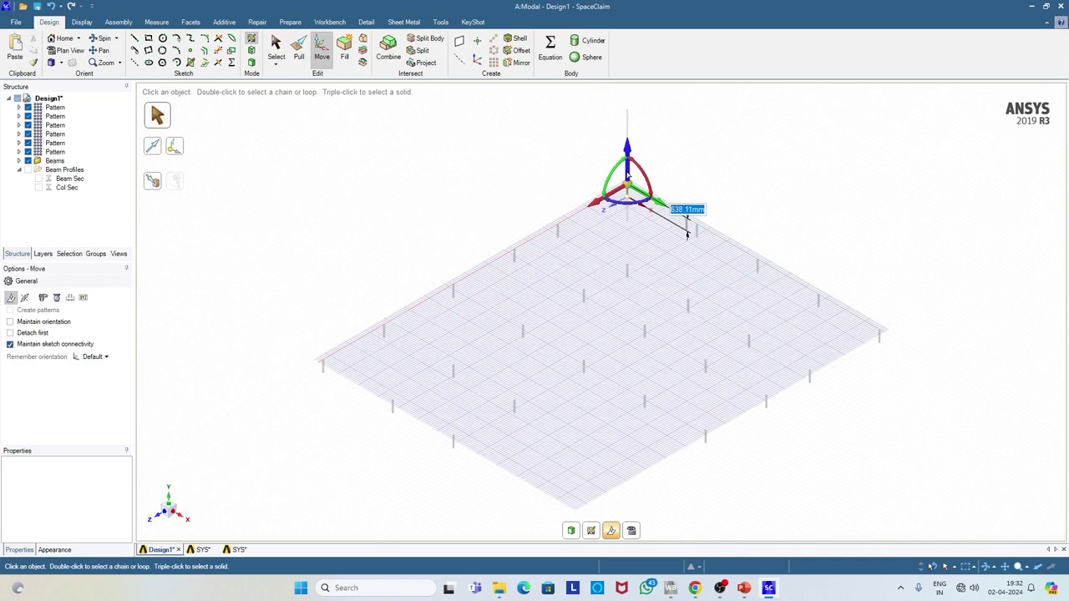
pyautogui.write('15')
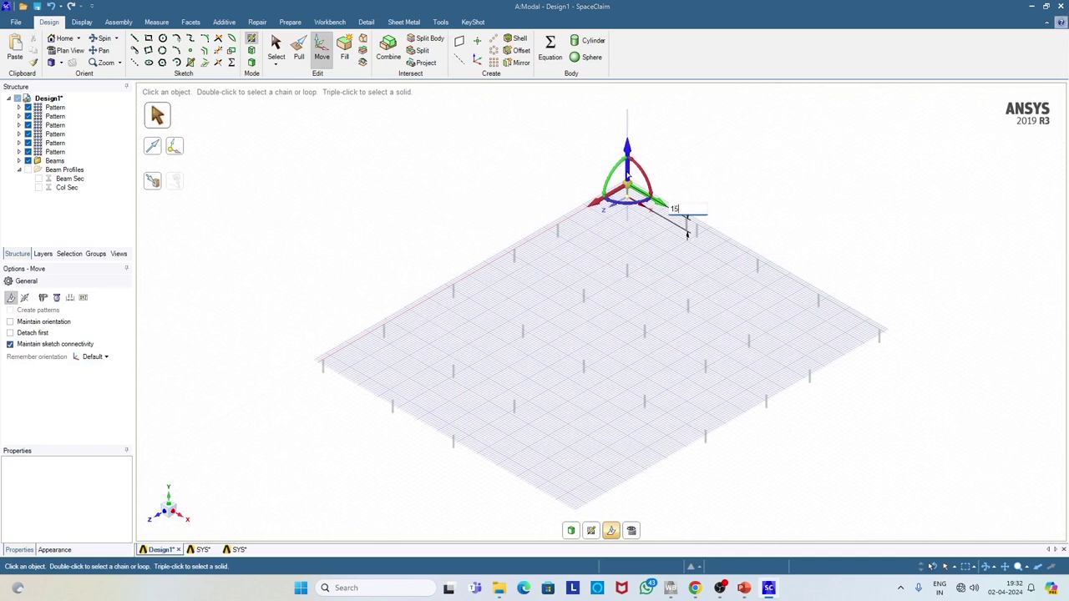
pyautogui.press('Return')
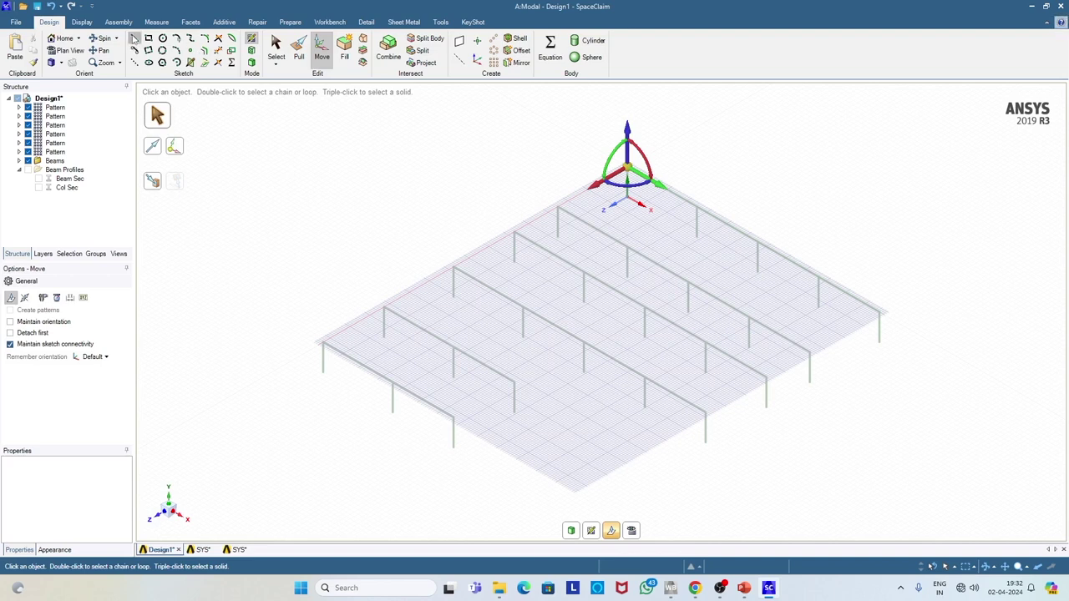
# - Sketch five connected lines along Z joining the first columns of all six frames at the lower beam level, and return to 3D mode
pyautogui.click(134, 38)
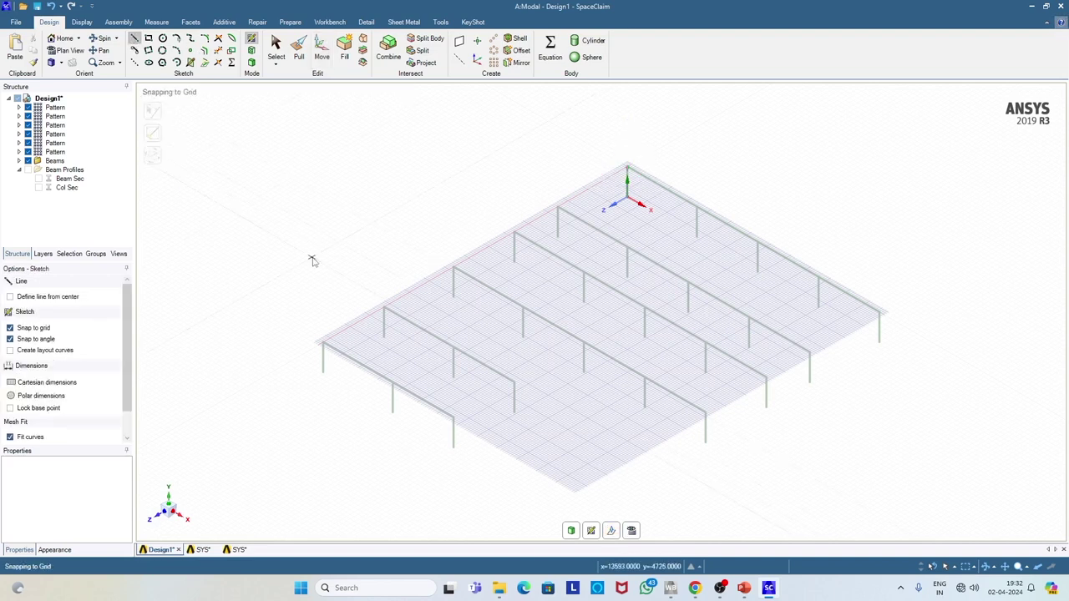
pyautogui.click(324, 343)
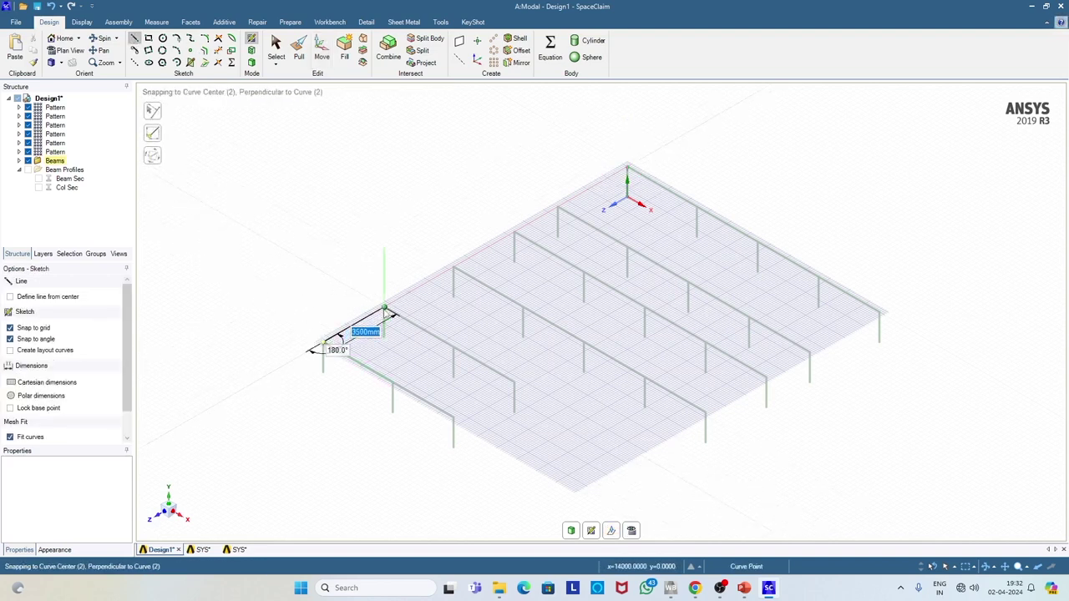
pyautogui.click(384, 310)
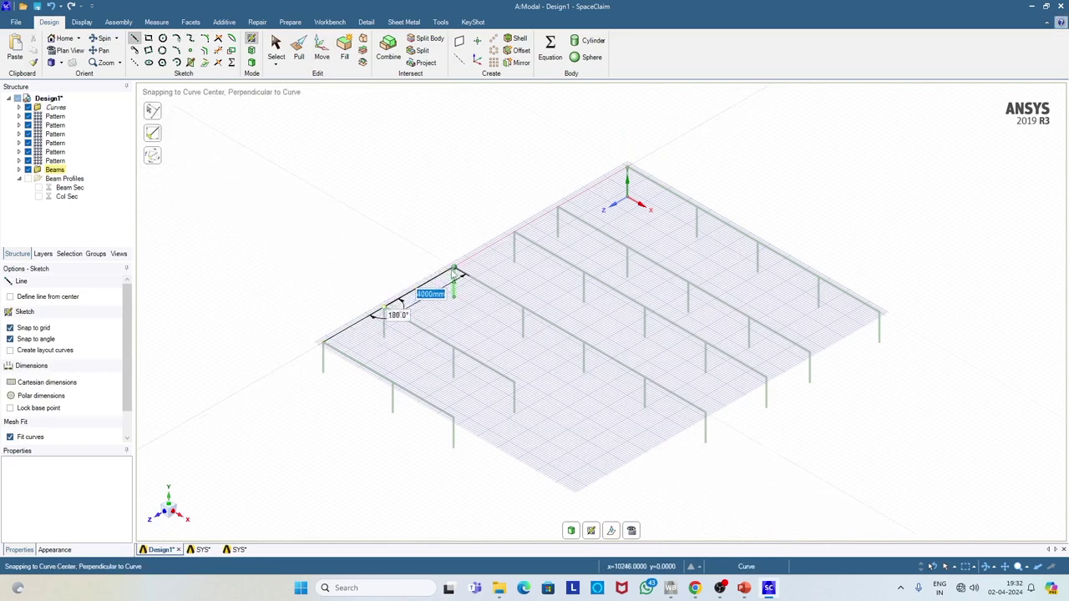
pyautogui.click(453, 270)
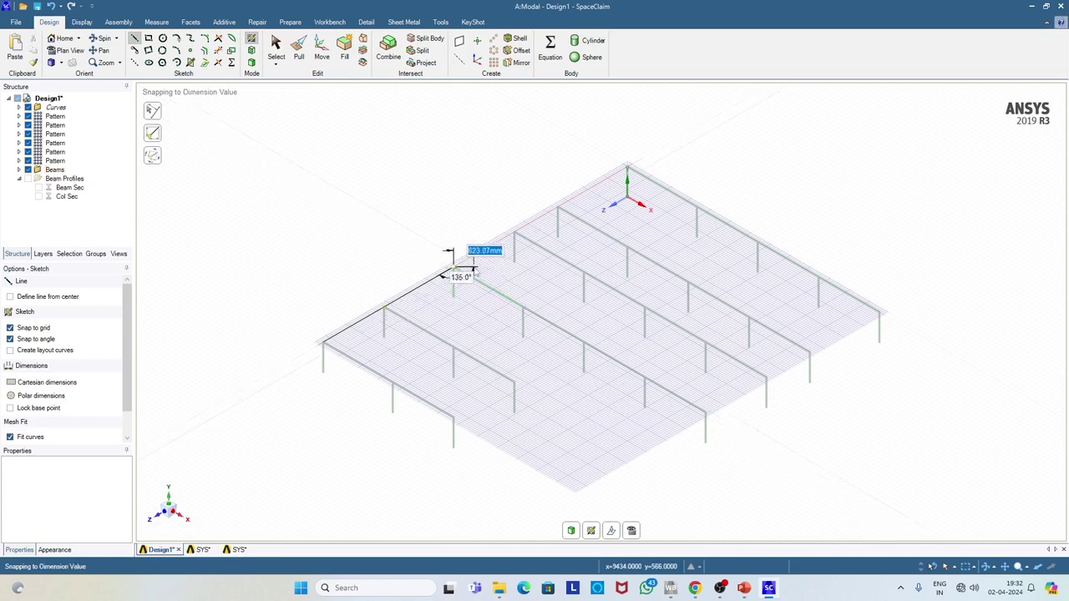
pyautogui.click(515, 234)
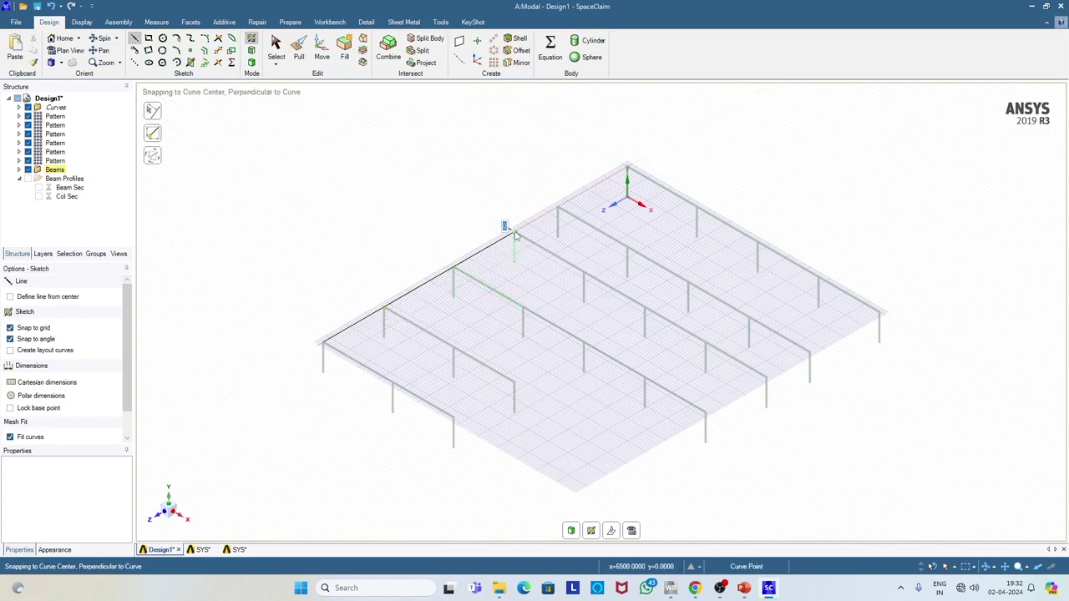
pyautogui.click(558, 209)
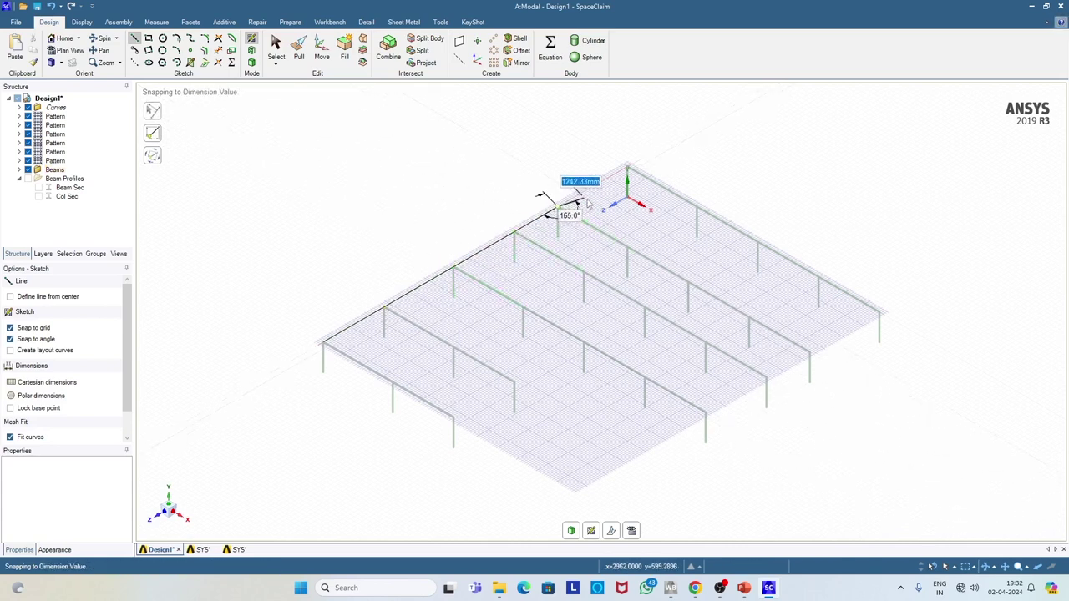
pyautogui.click(629, 168)
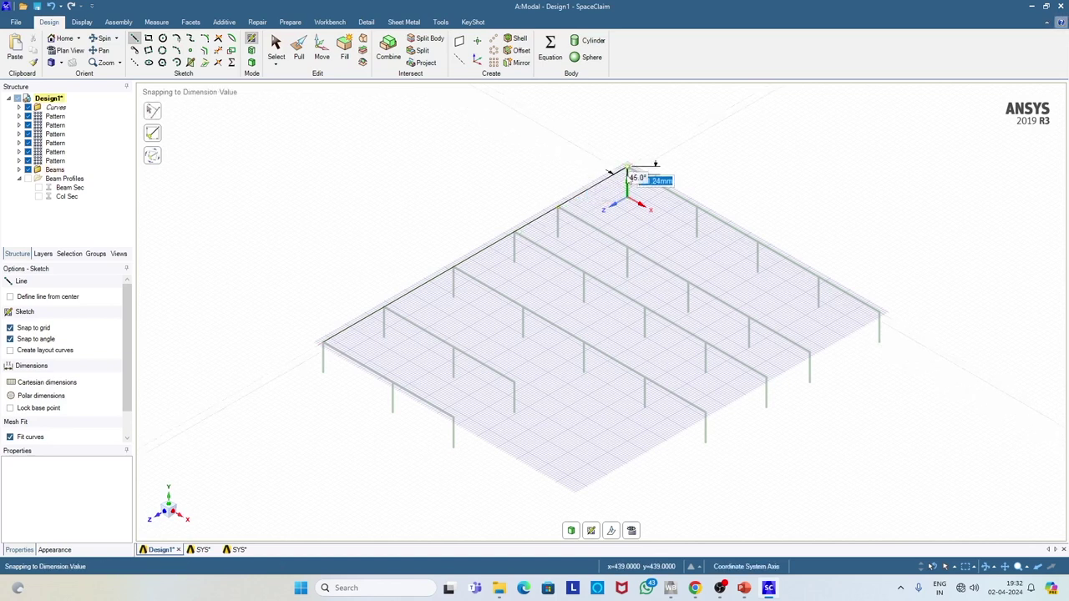
pyautogui.click(628, 169)
pyautogui.click(252, 61)
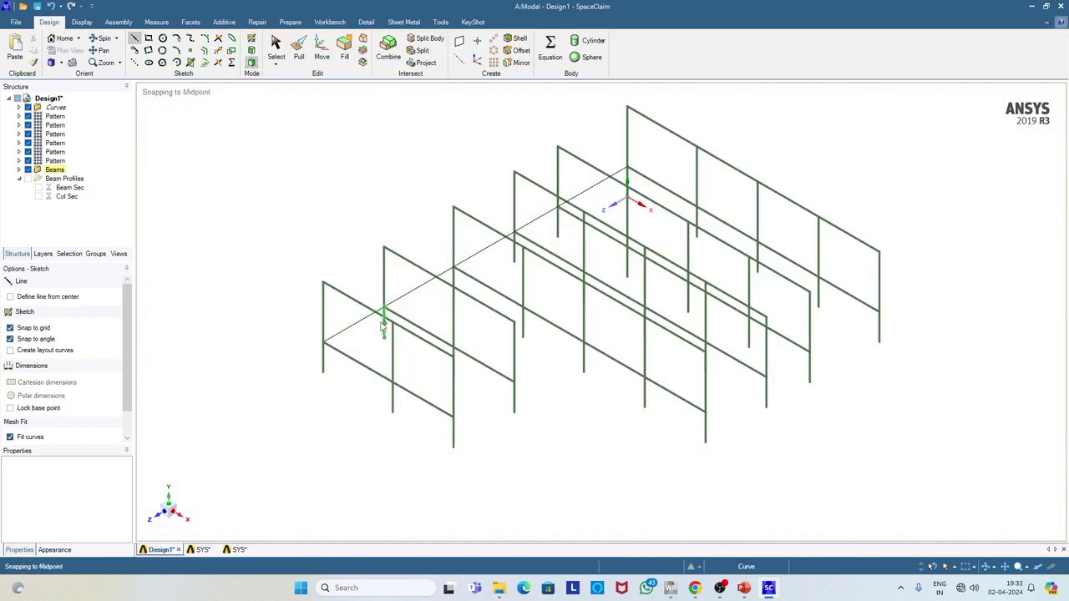
# - Select the five sketched lines between the frames and create beams from them with the Beam Sec profile
pyautogui.click(277, 50)
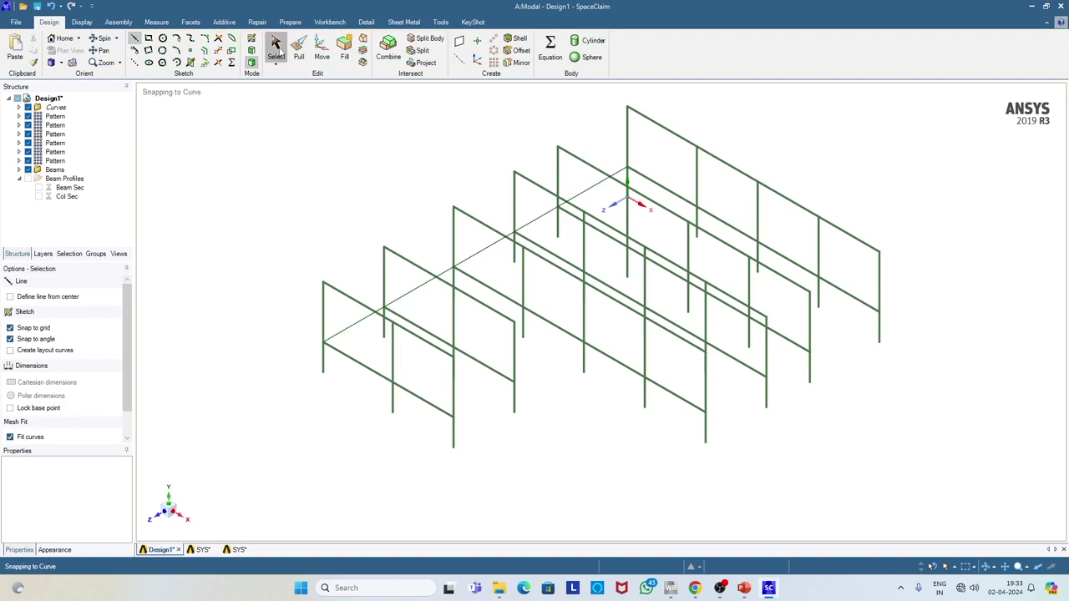
pyautogui.click(353, 325)
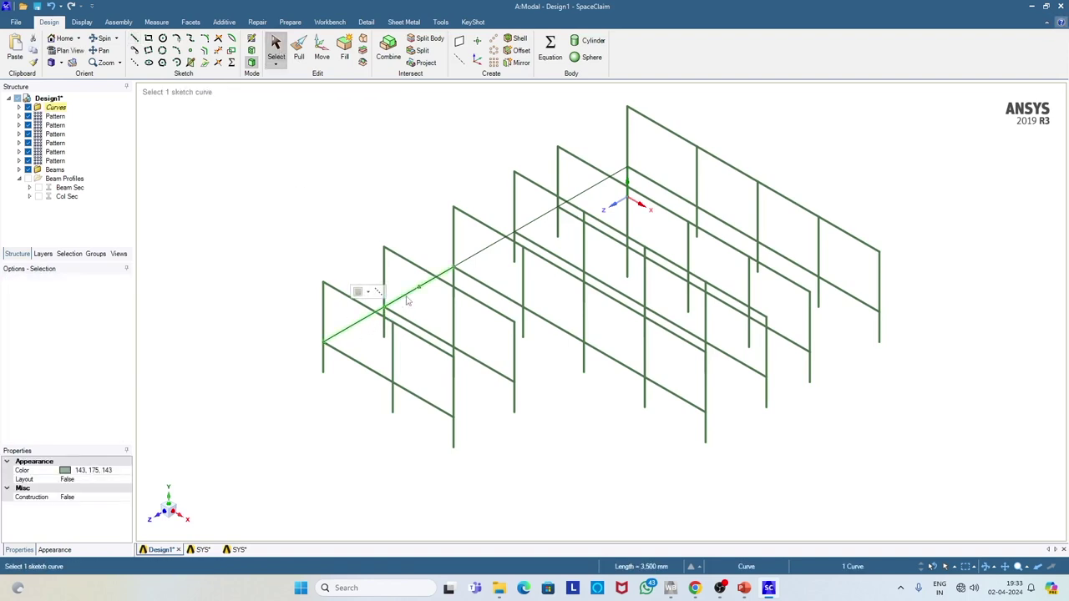
pyautogui.keyDown('ctrl'); pyautogui.click(485, 253); pyautogui.keyUp('ctrl')
pyautogui.keyDown('ctrl'); pyautogui.click(501, 248); pyautogui.keyUp('ctrl')
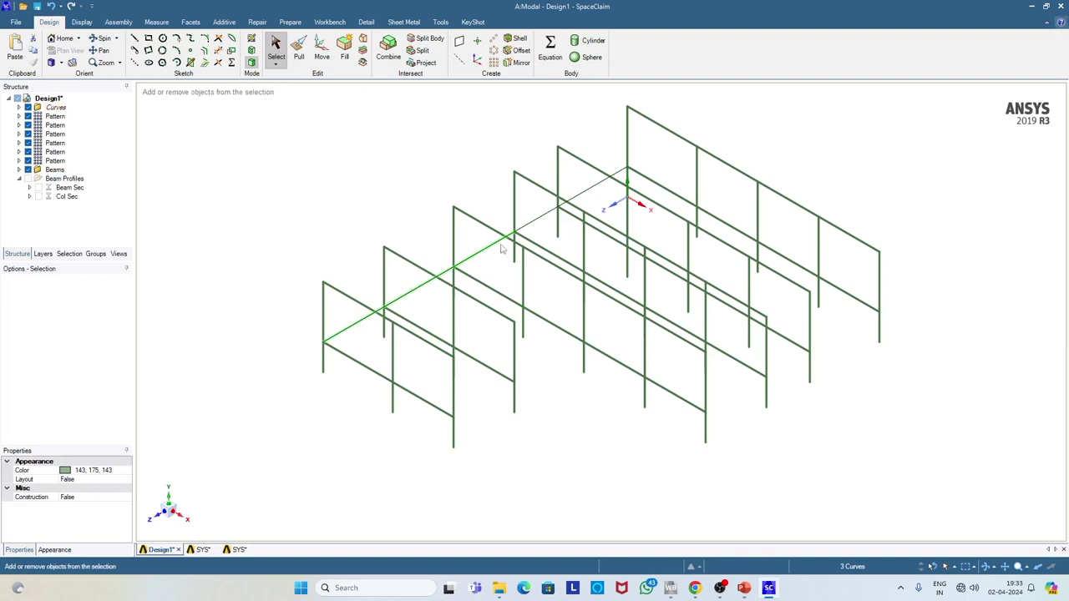
pyautogui.keyDown('ctrl'); pyautogui.click(591, 194); pyautogui.keyUp('ctrl')
pyautogui.keyDown('ctrl'); pyautogui.click(592, 193); pyautogui.keyUp('ctrl')
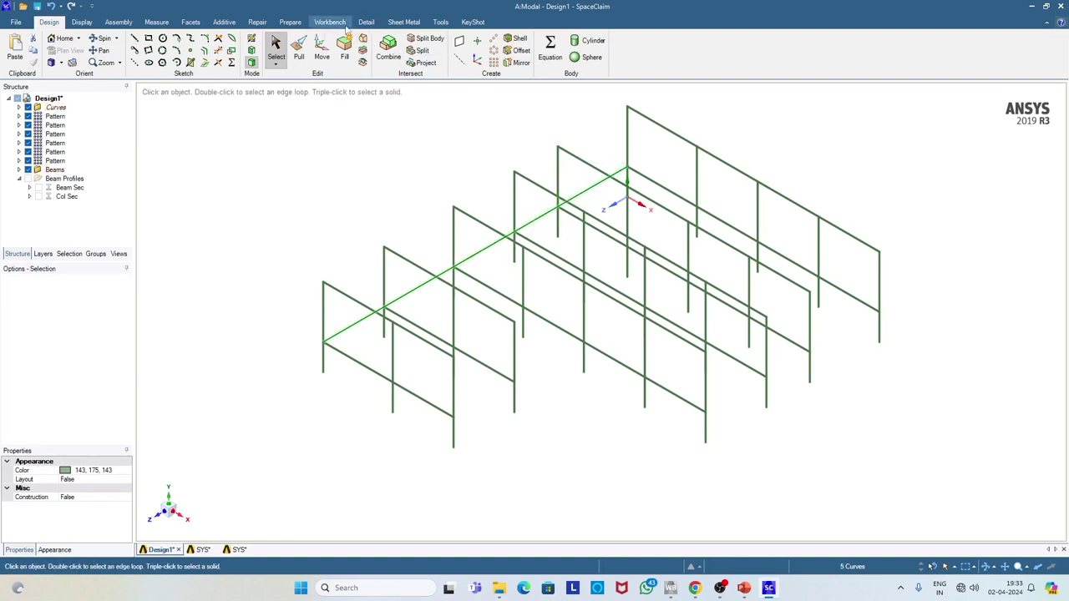
pyautogui.click(290, 22)
pyautogui.click(405, 64)
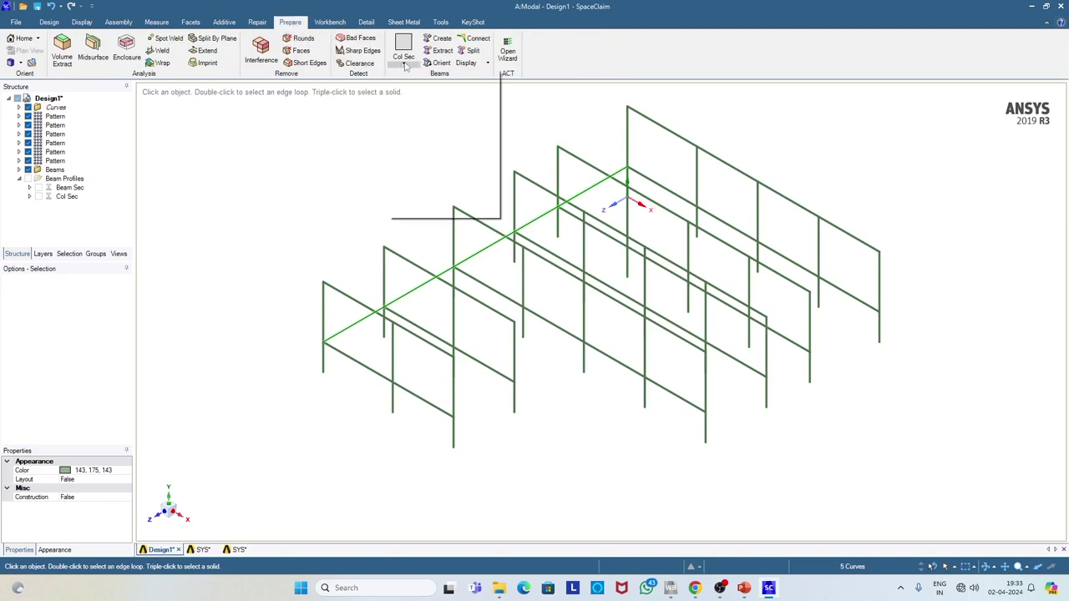
pyautogui.click(416, 98)
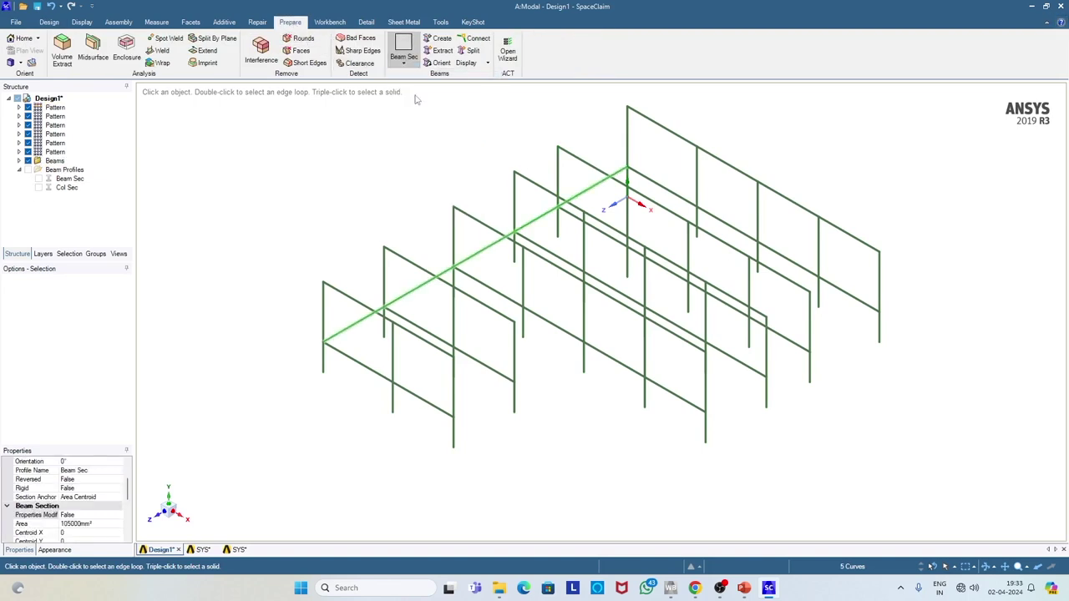
pyautogui.click(309, 187)
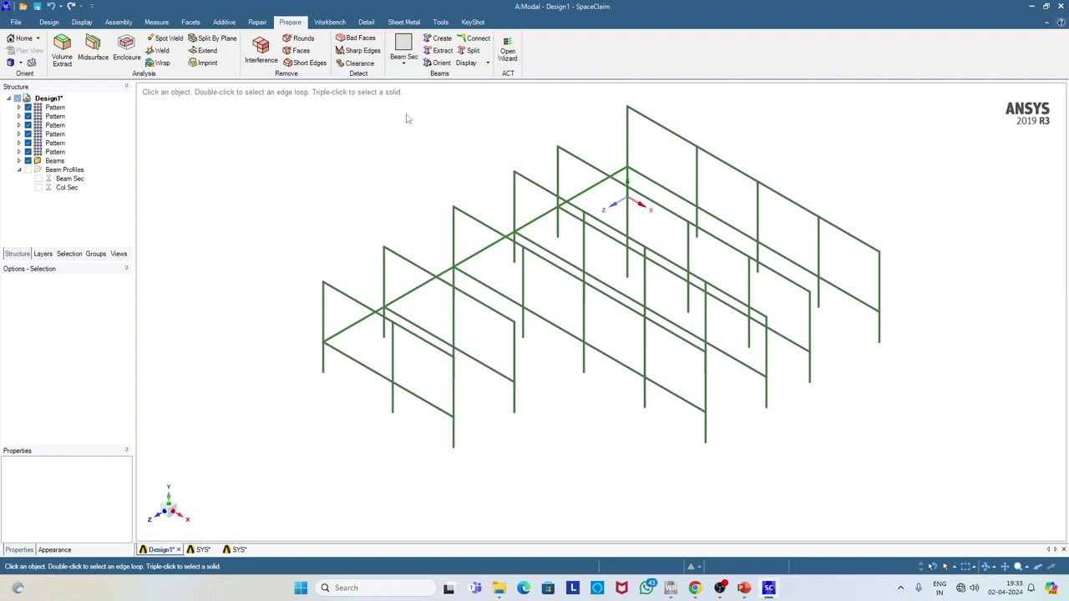
# - Open the beam display options
pyautogui.click(472, 63)
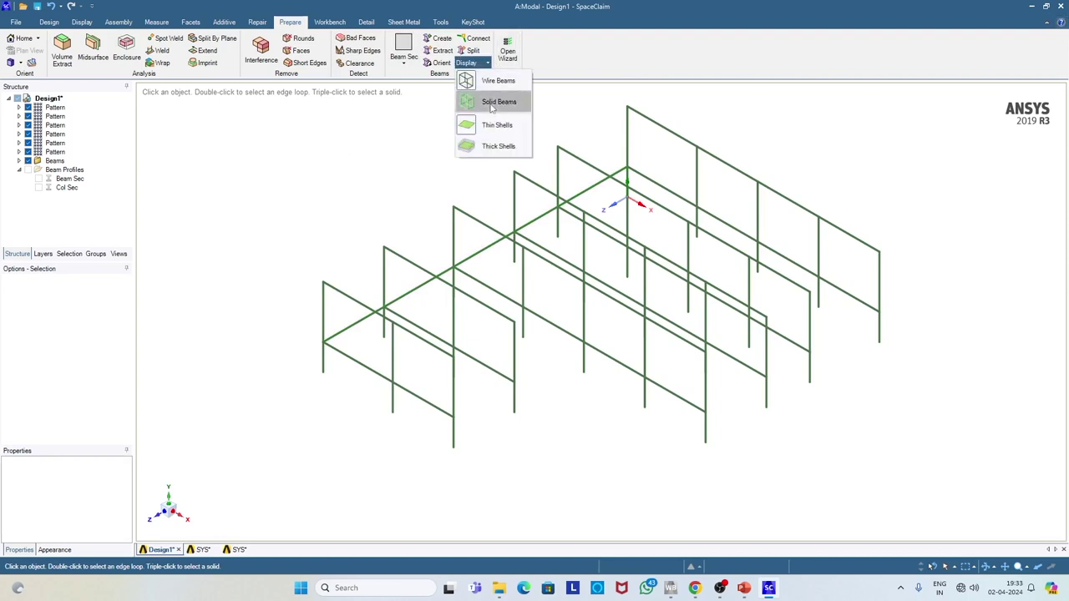